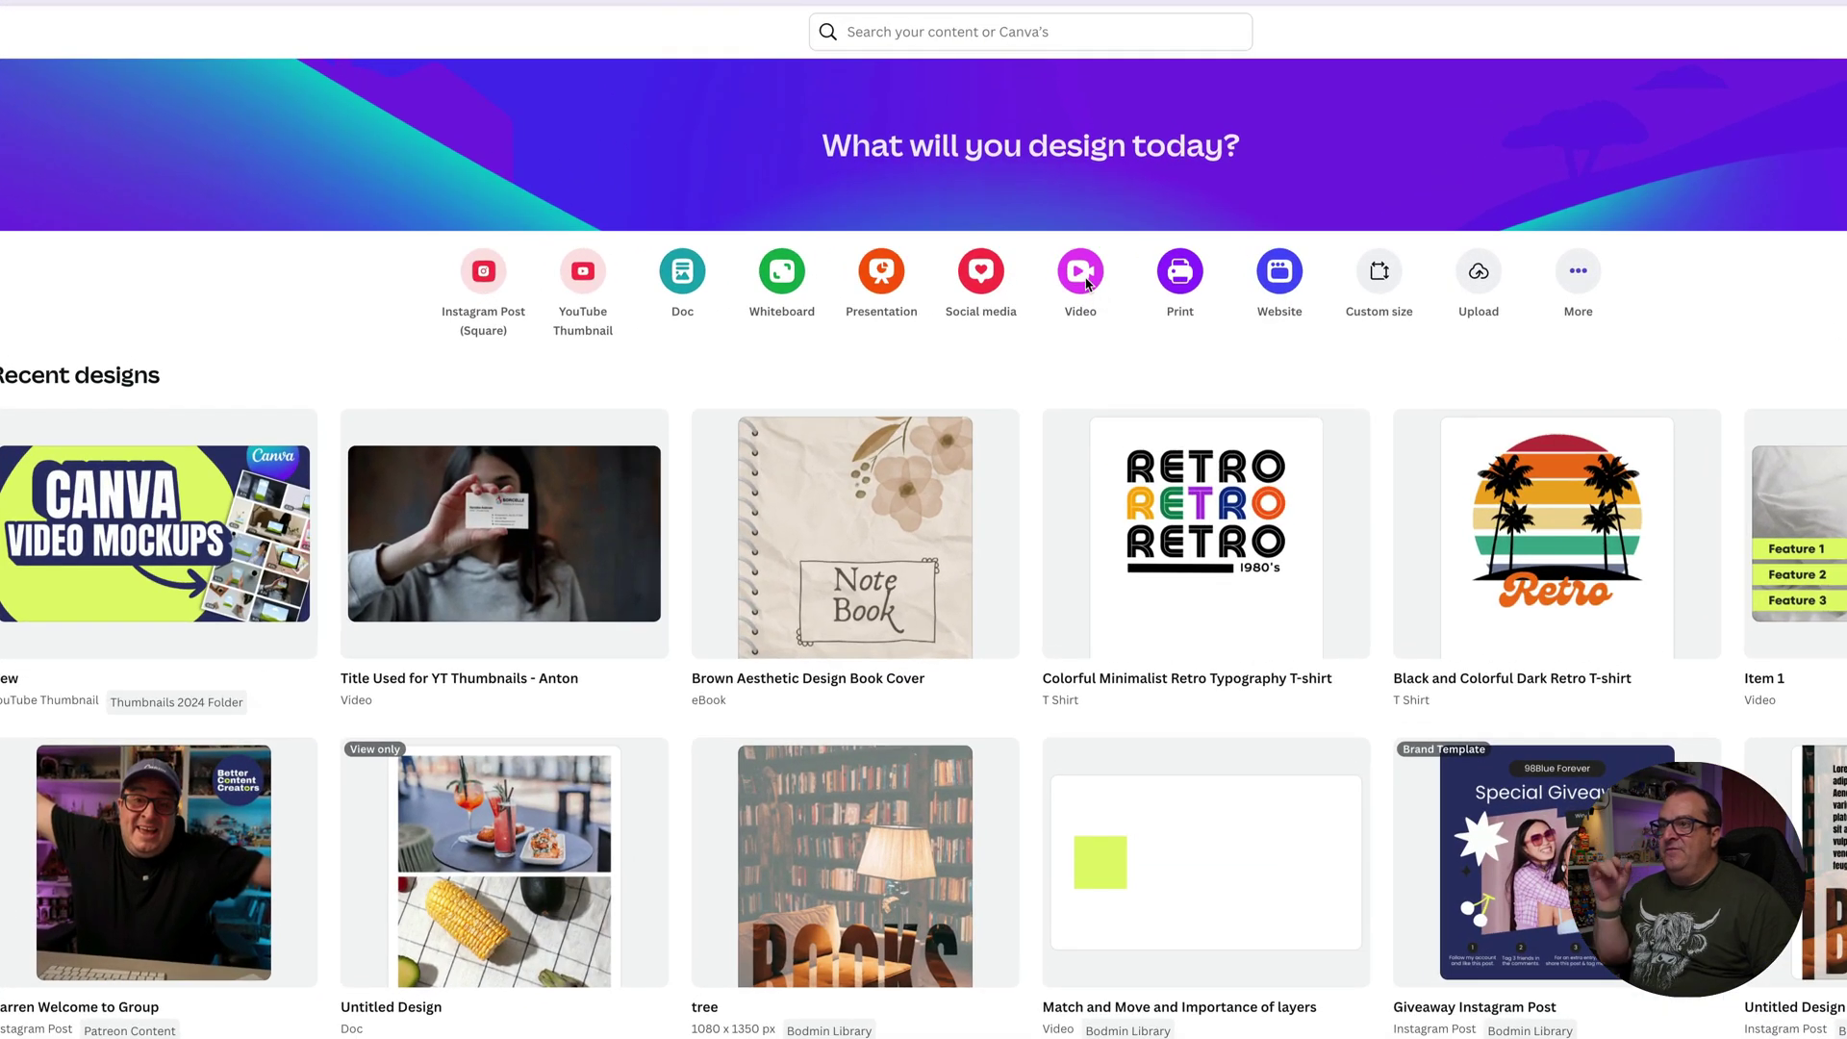
Start a blank 1920×1080 video design and launch the Mockups app from Apps.
click(1087, 284)
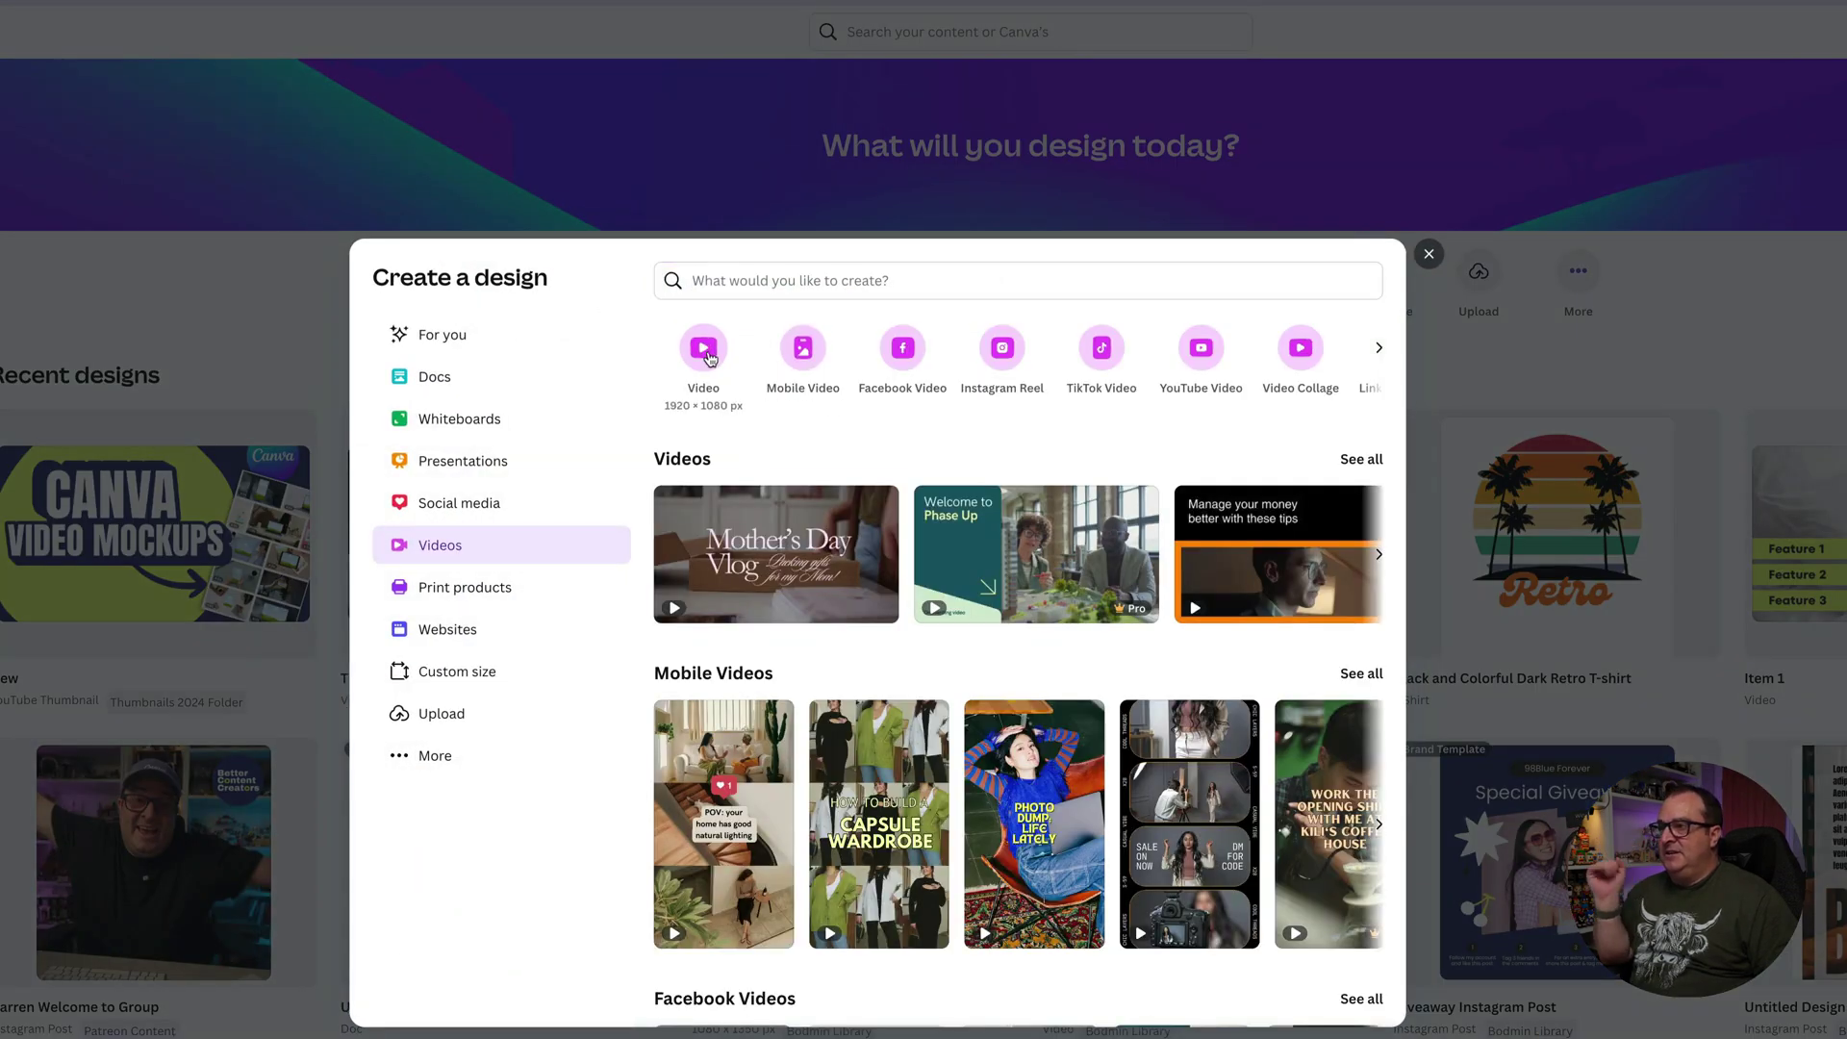
click(706, 355)
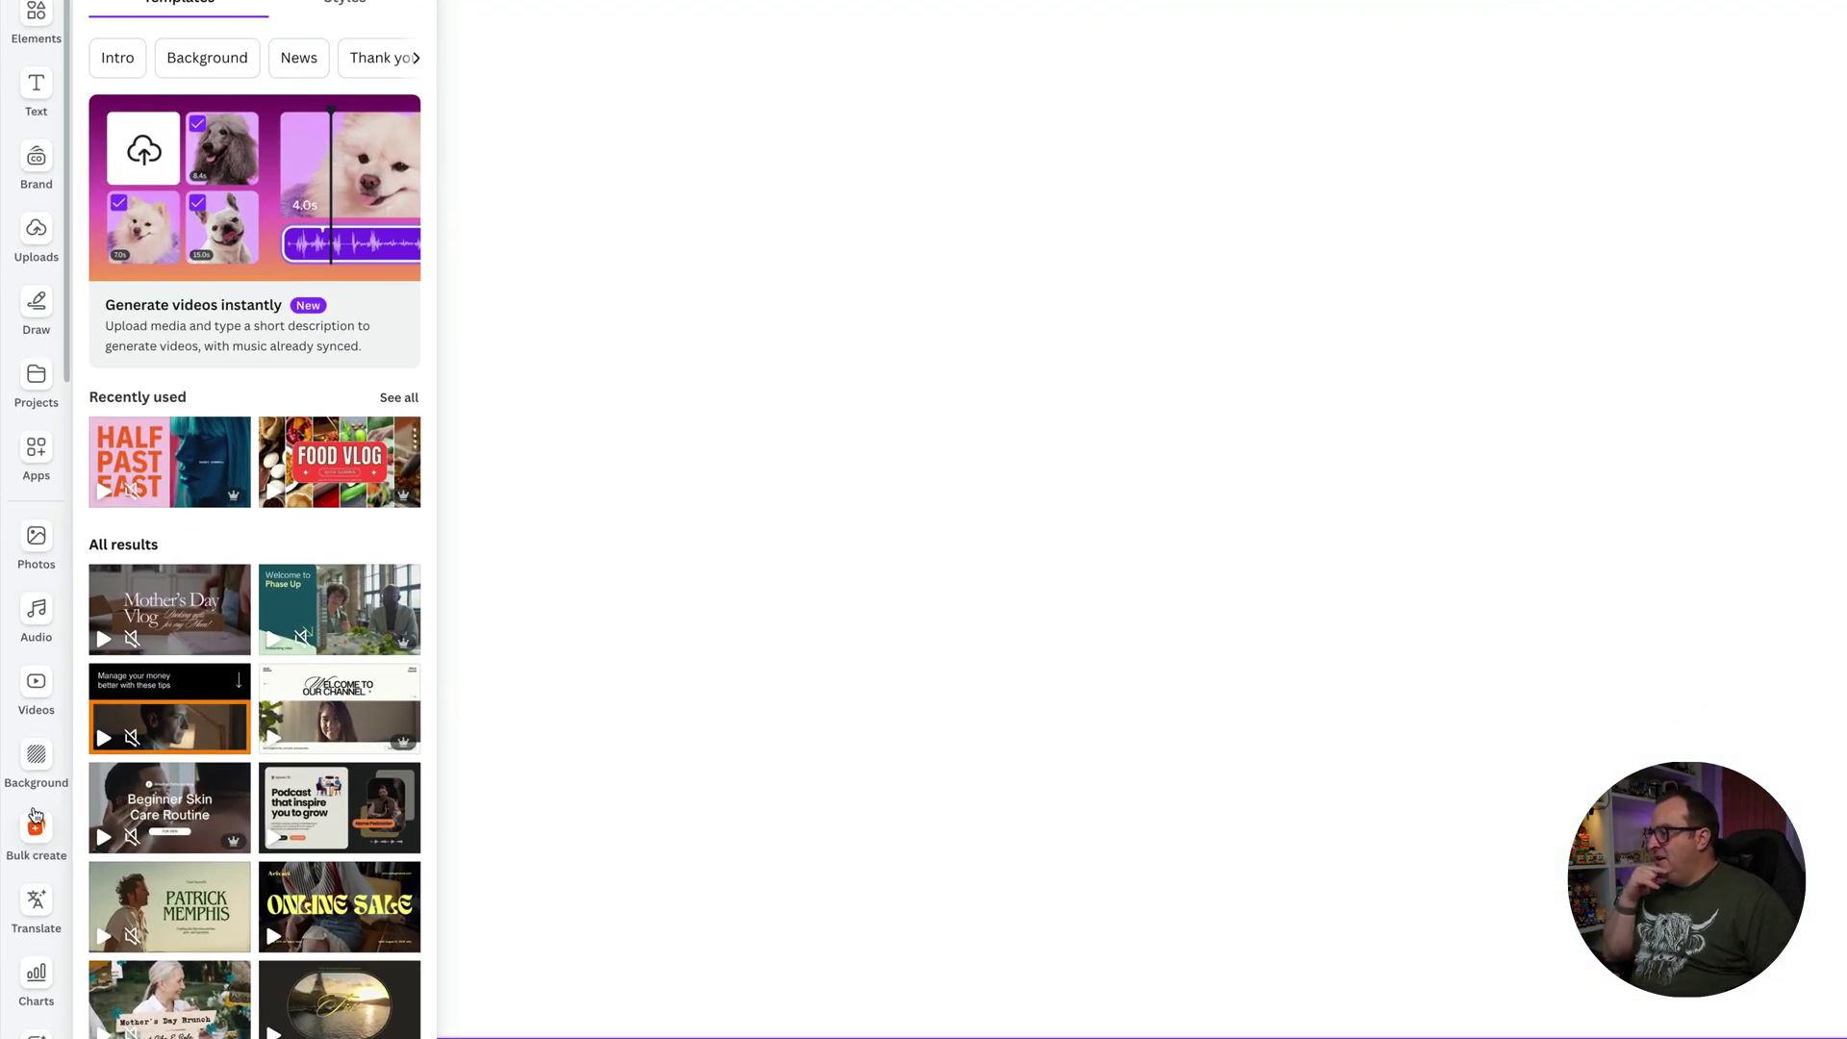
scroll(43, 693, down, 1)
click(36, 423)
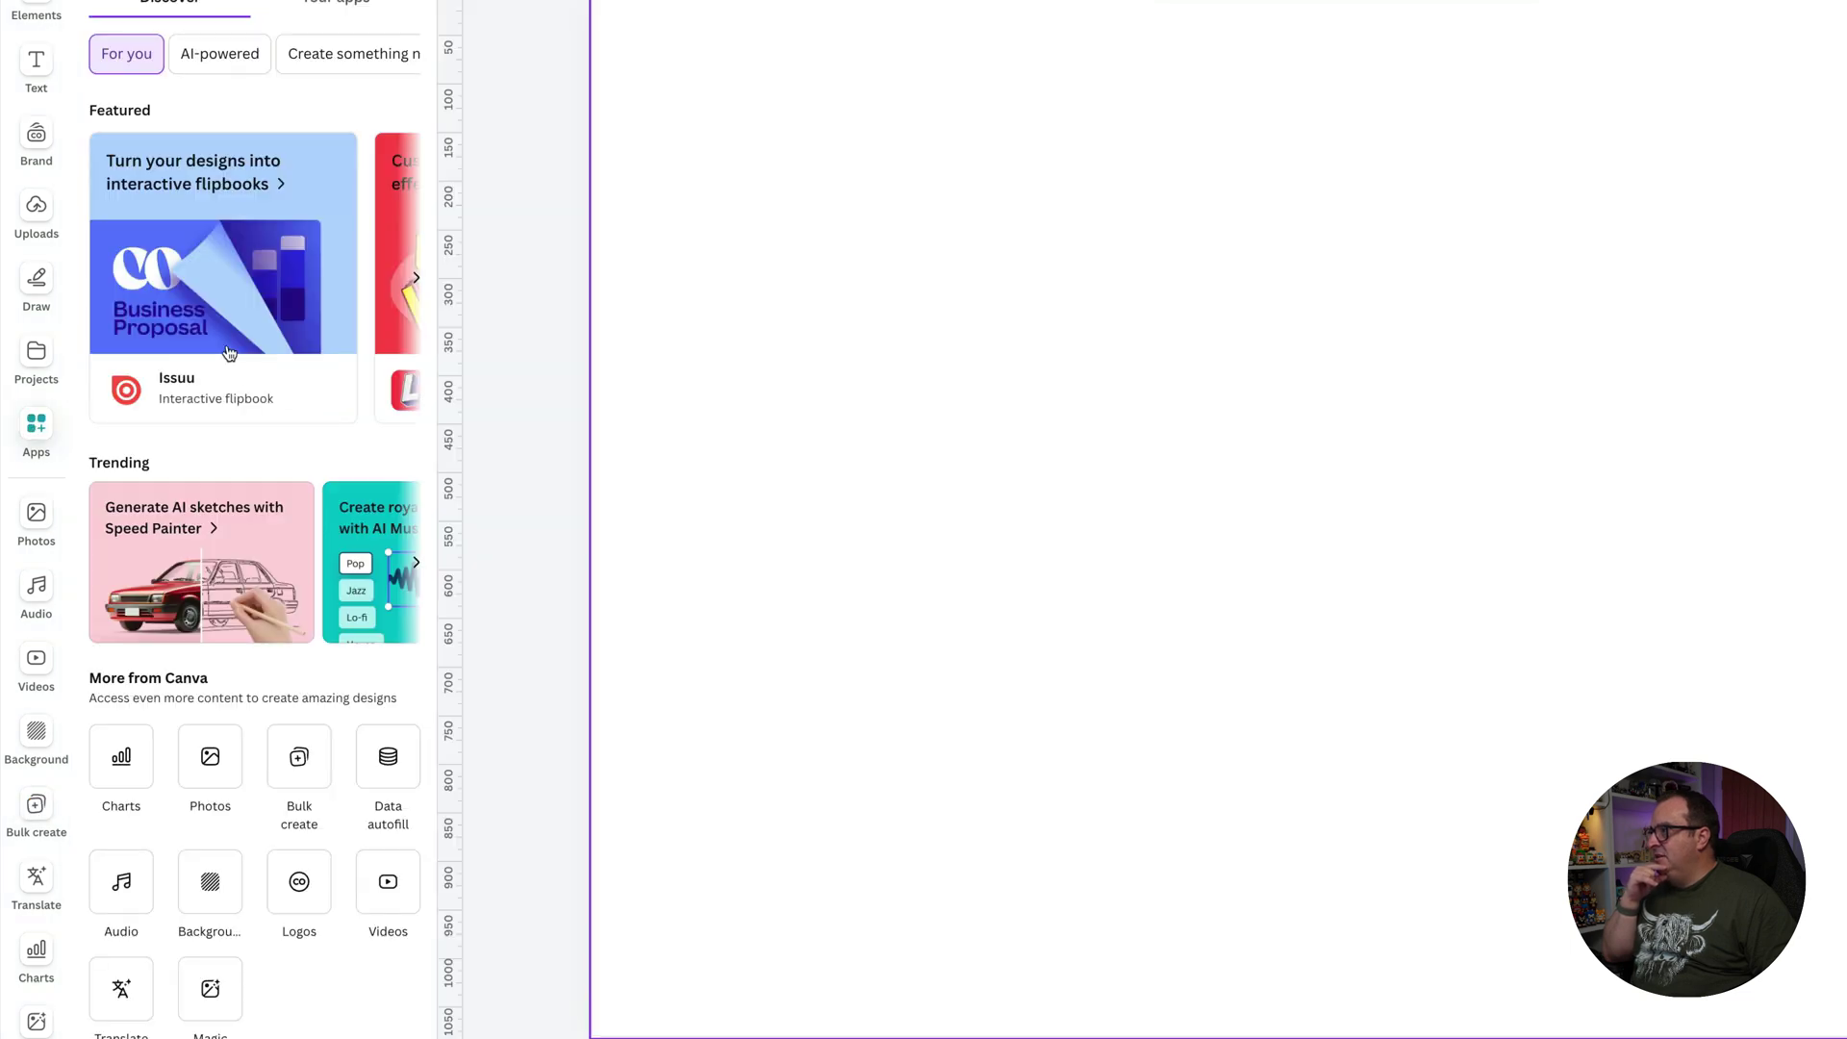
scroll(241, 541, down, 4)
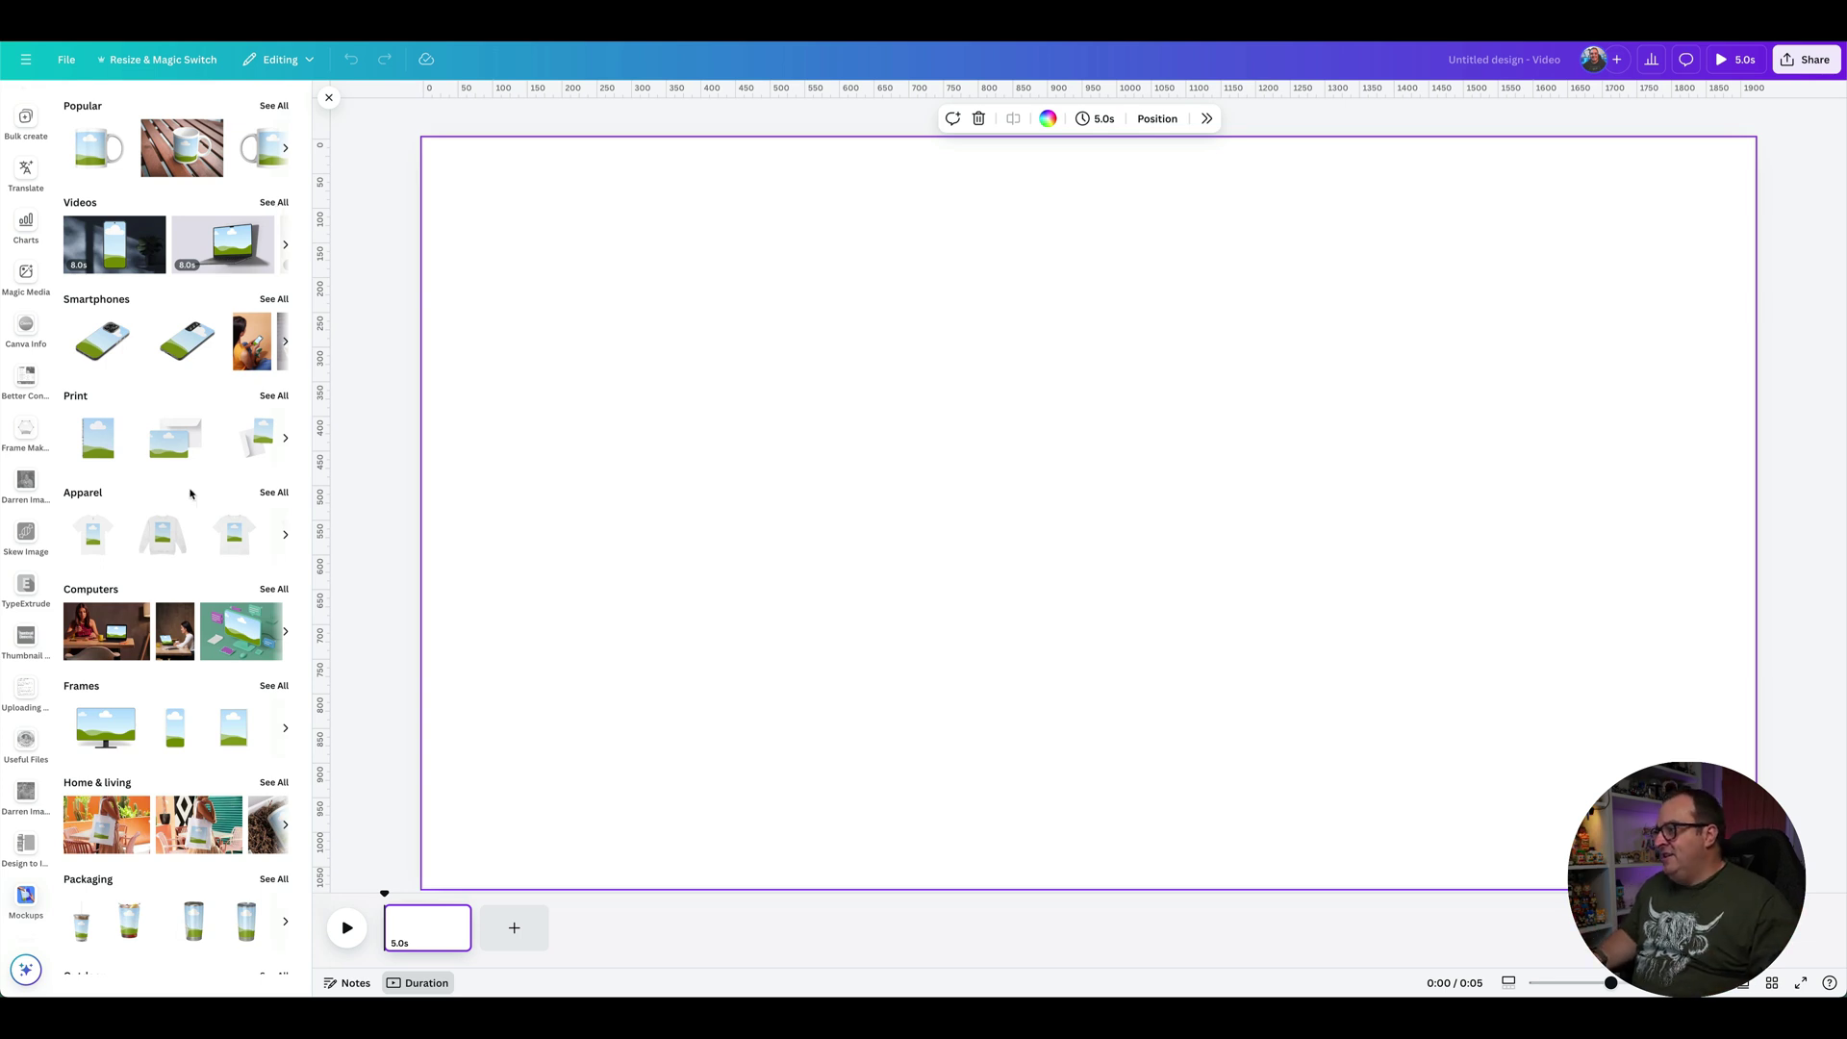
Add the woman-holding-a-blank-card video mockup from Videos and show the uploaded images.
click(275, 203)
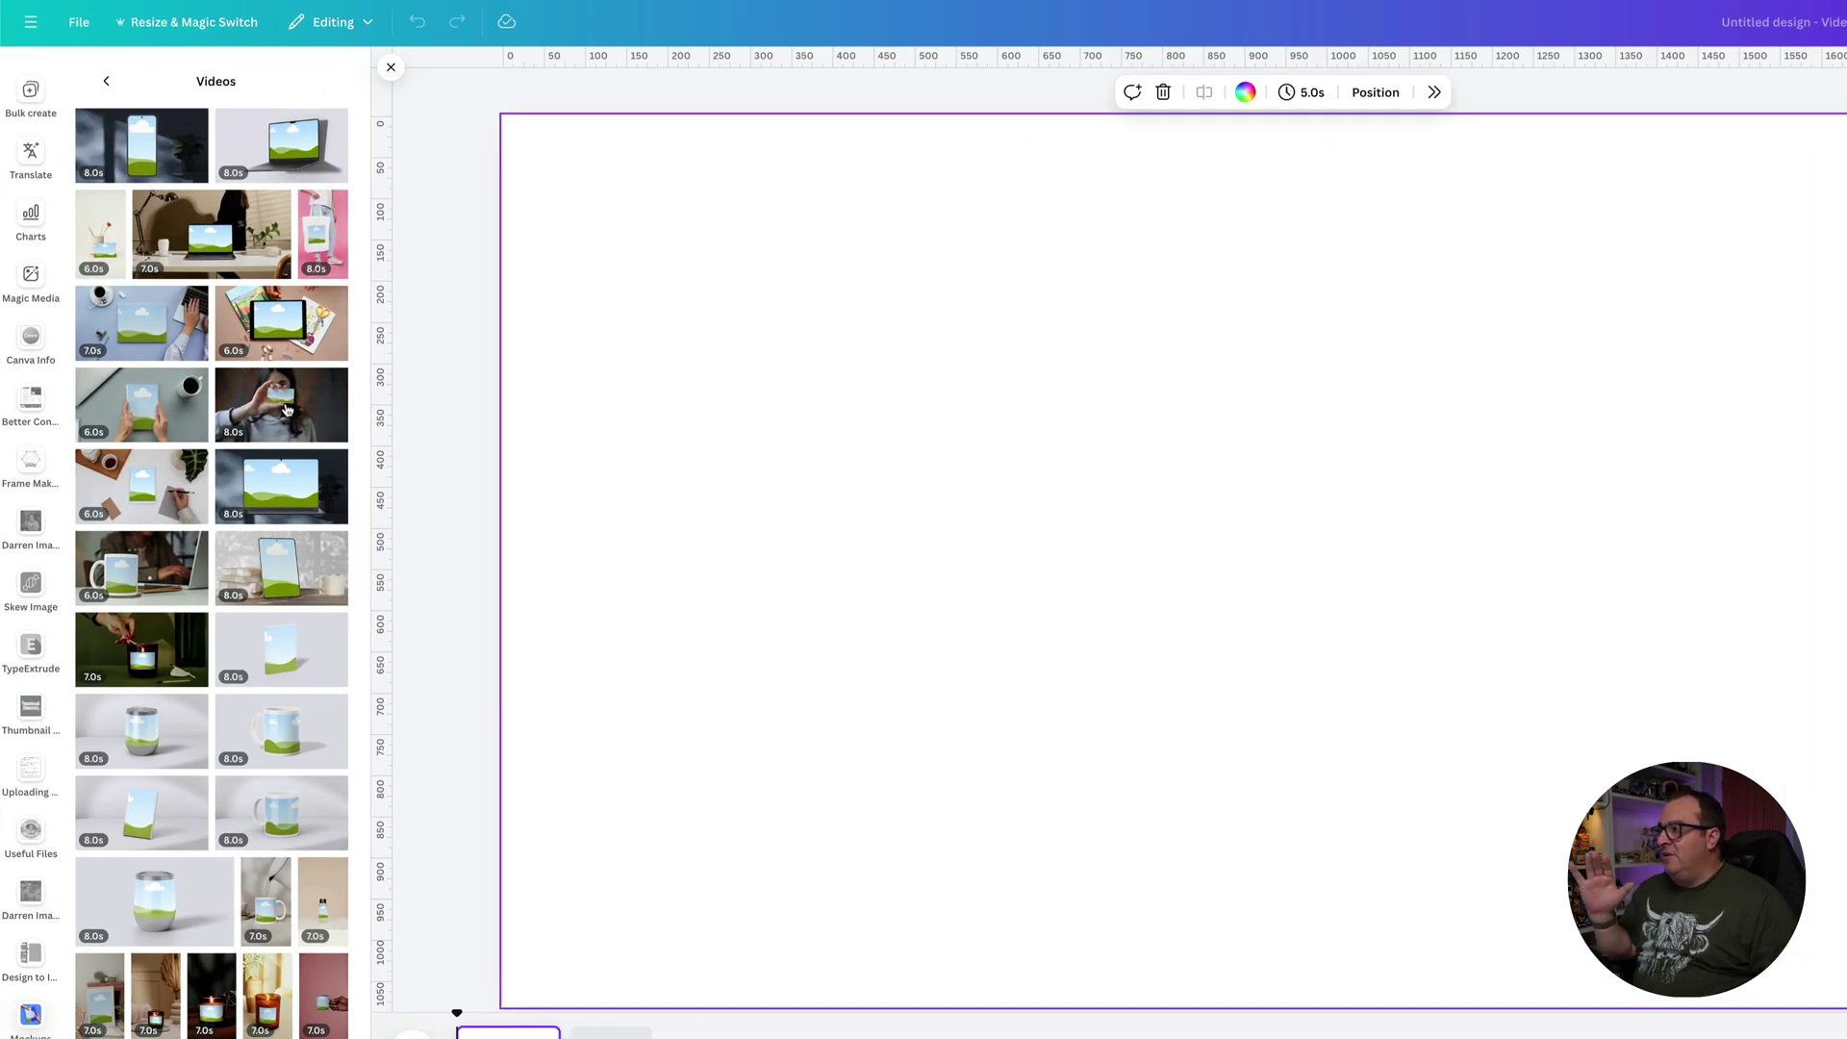
click(286, 409)
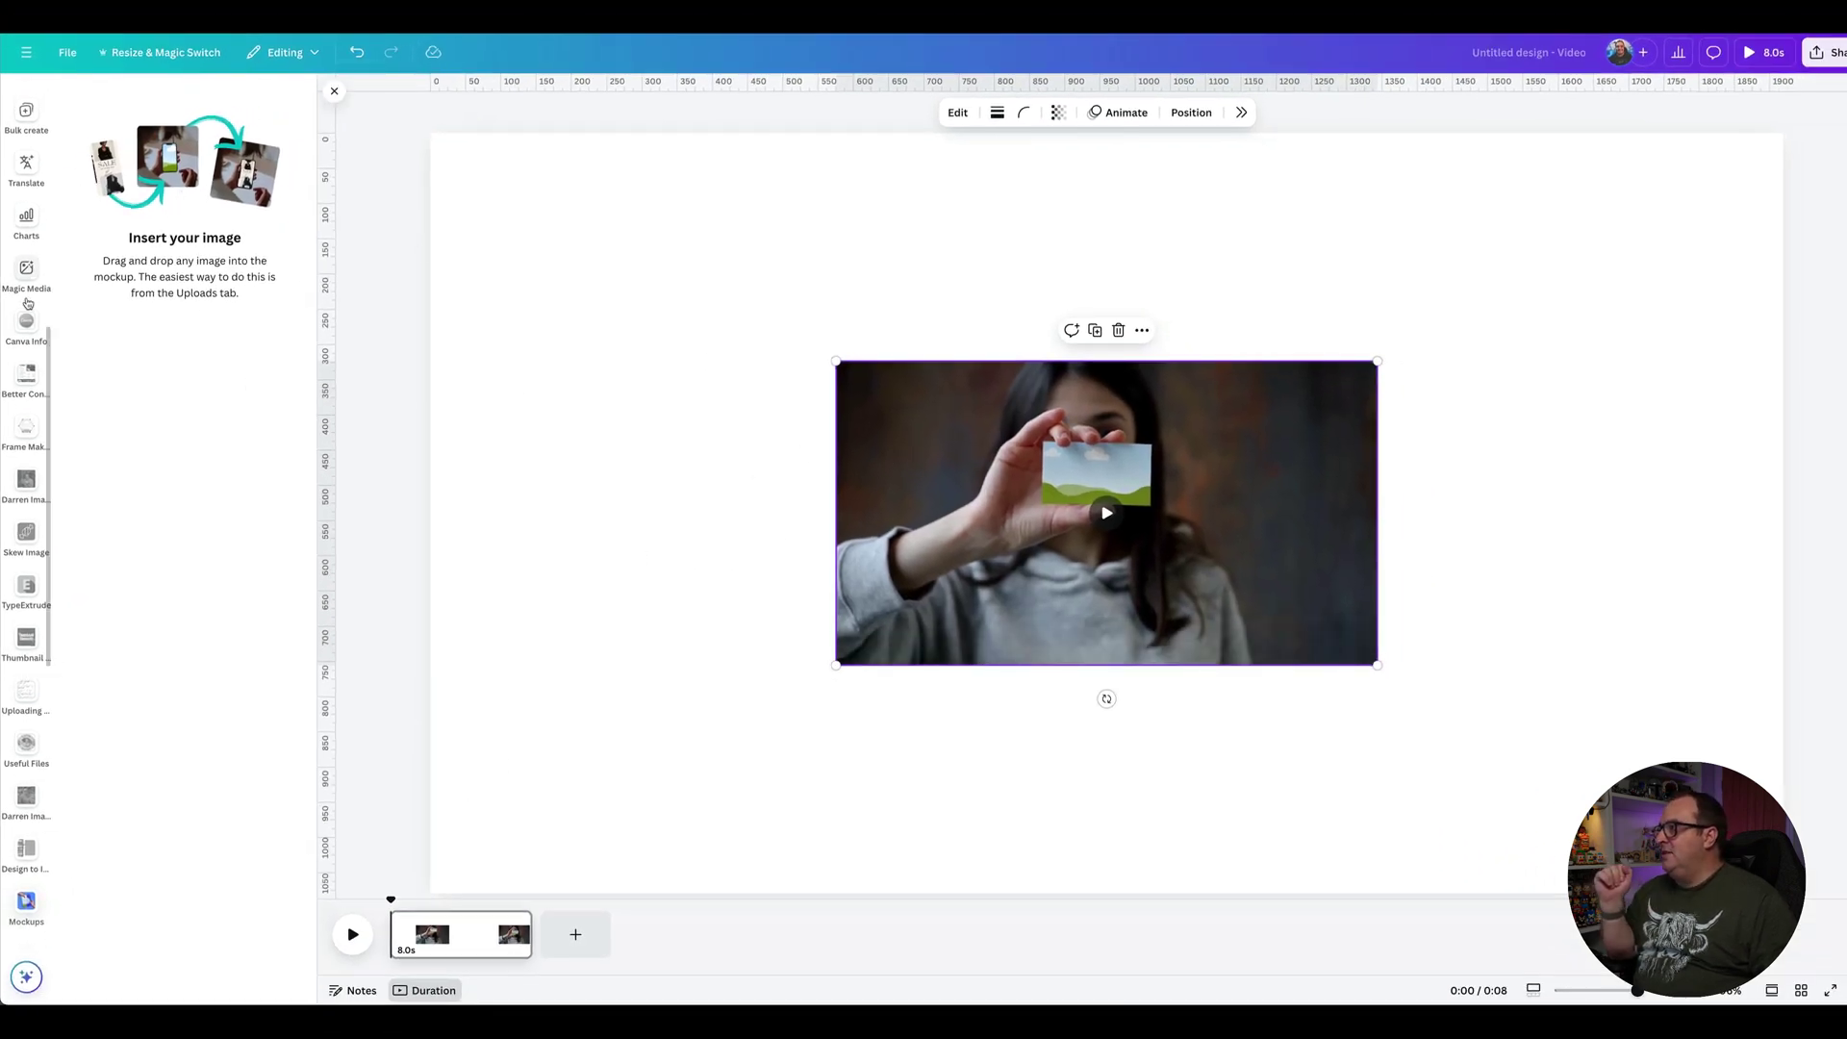
scroll(27, 306, up, 6)
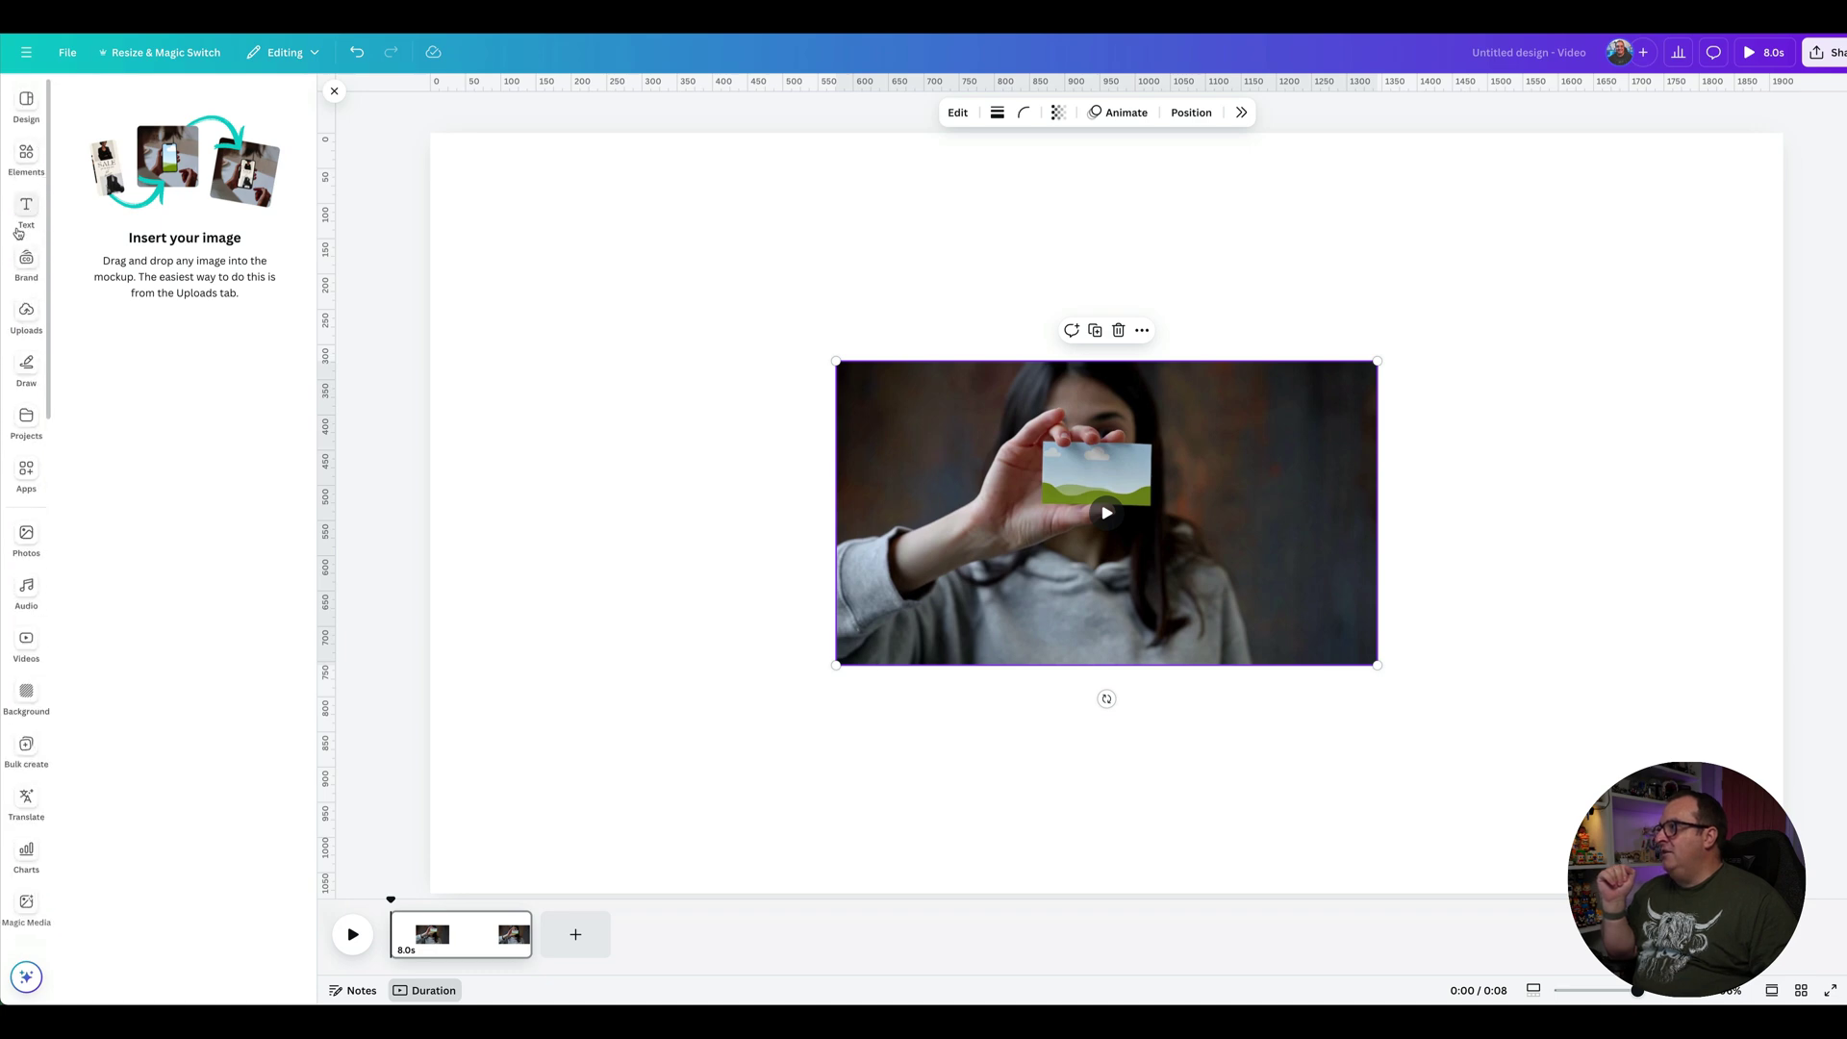
click(28, 313)
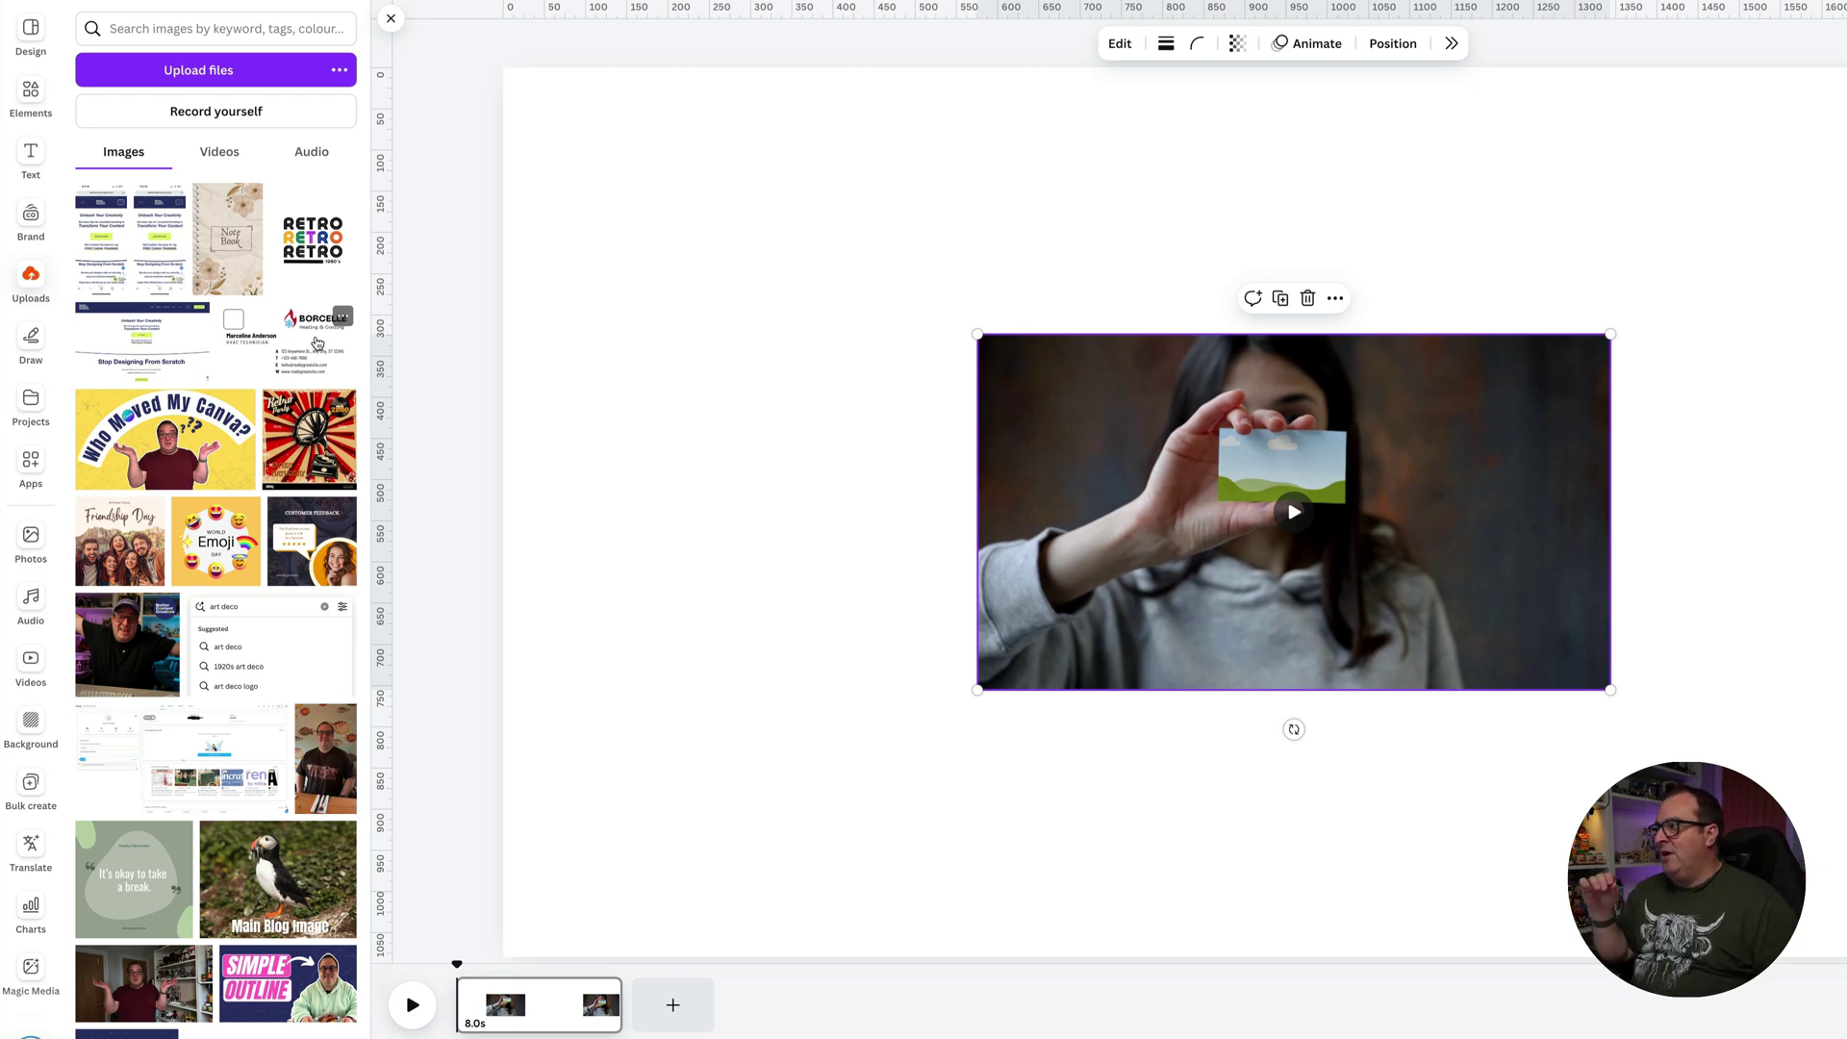
Drop the Borcelle business-card image onto the mockup's card and enlarge the video to about 1120×630.
click(317, 343)
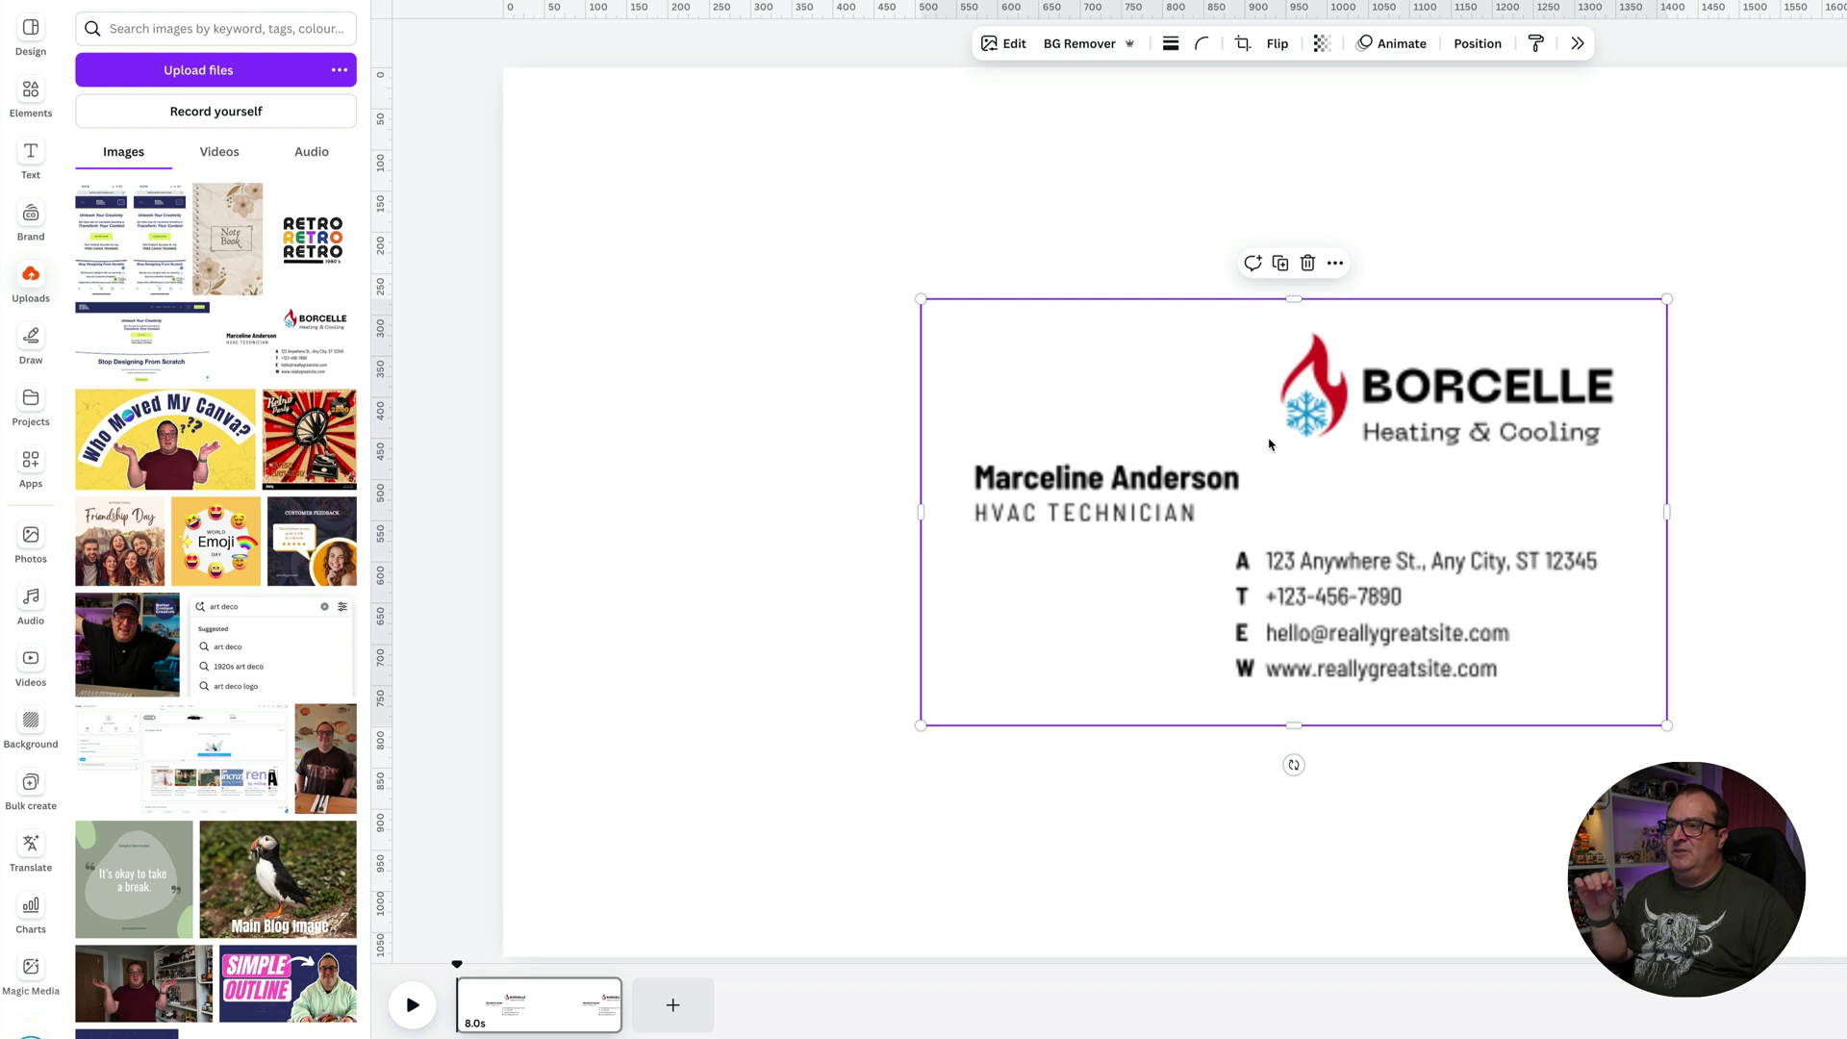
drag(1087, 402, 1179, 452)
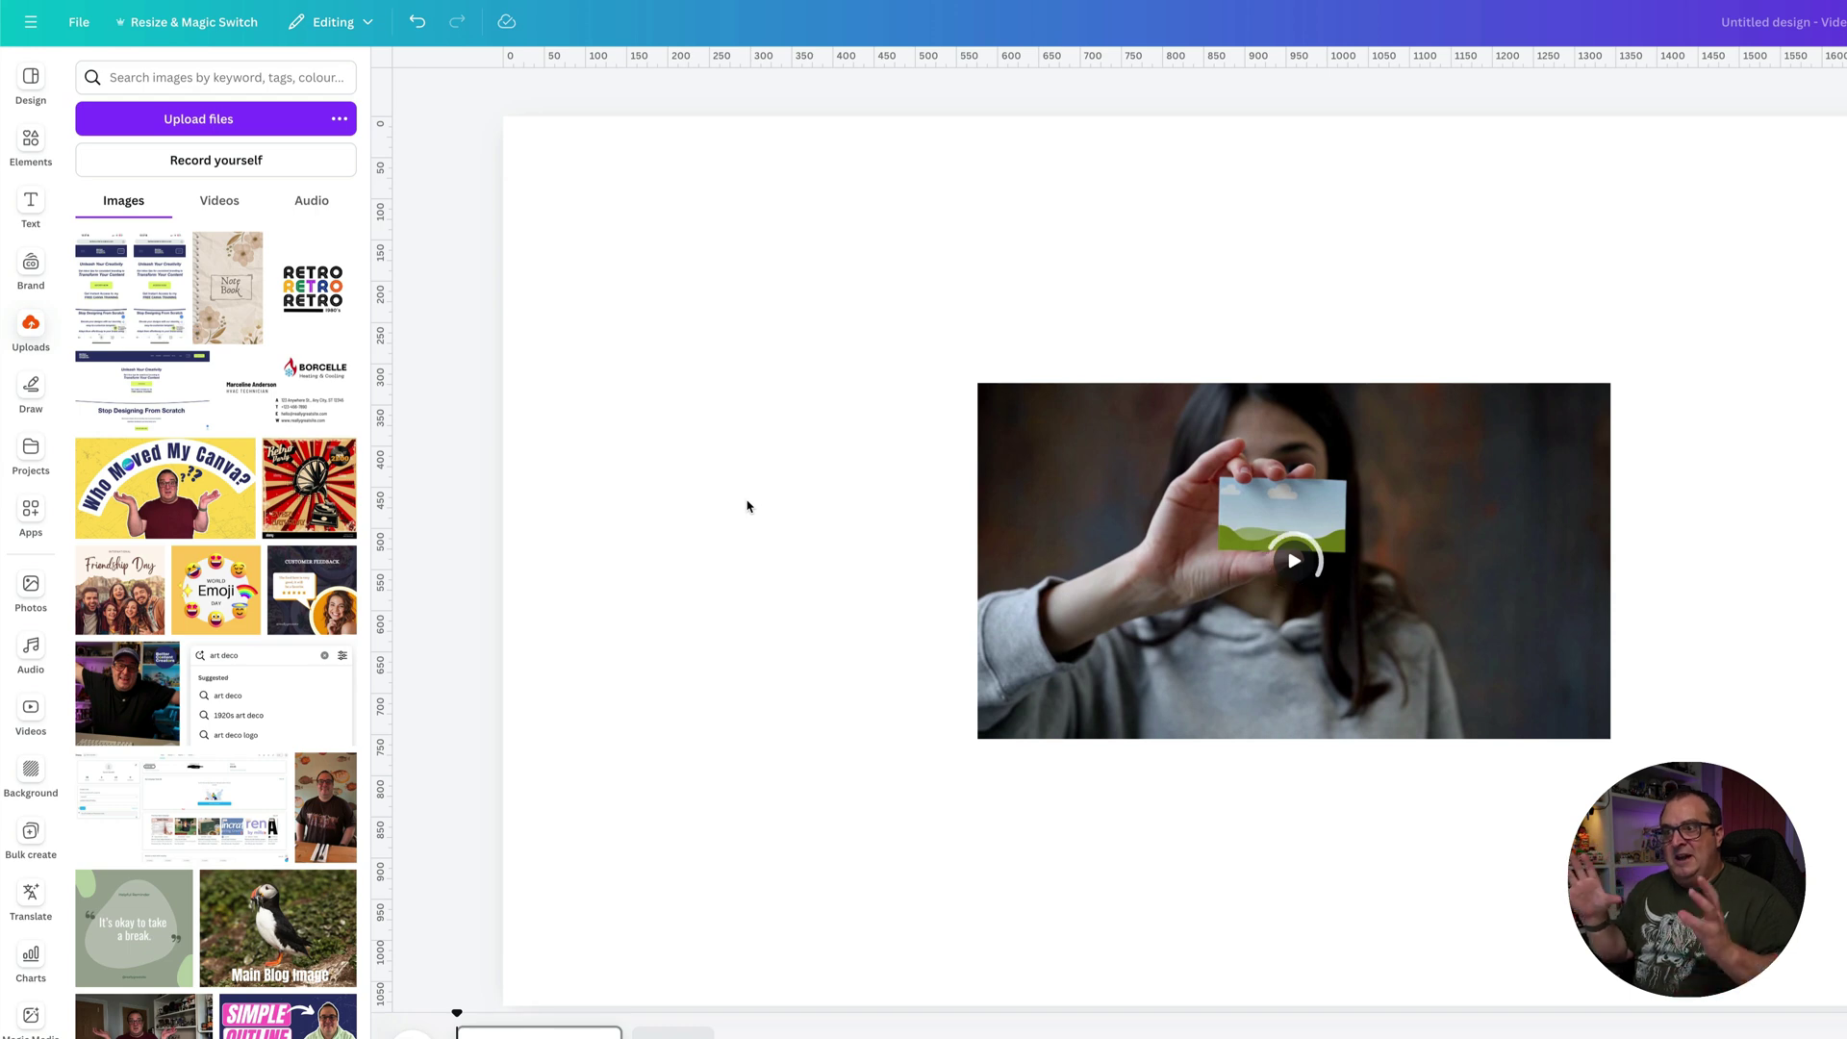
click(1030, 422)
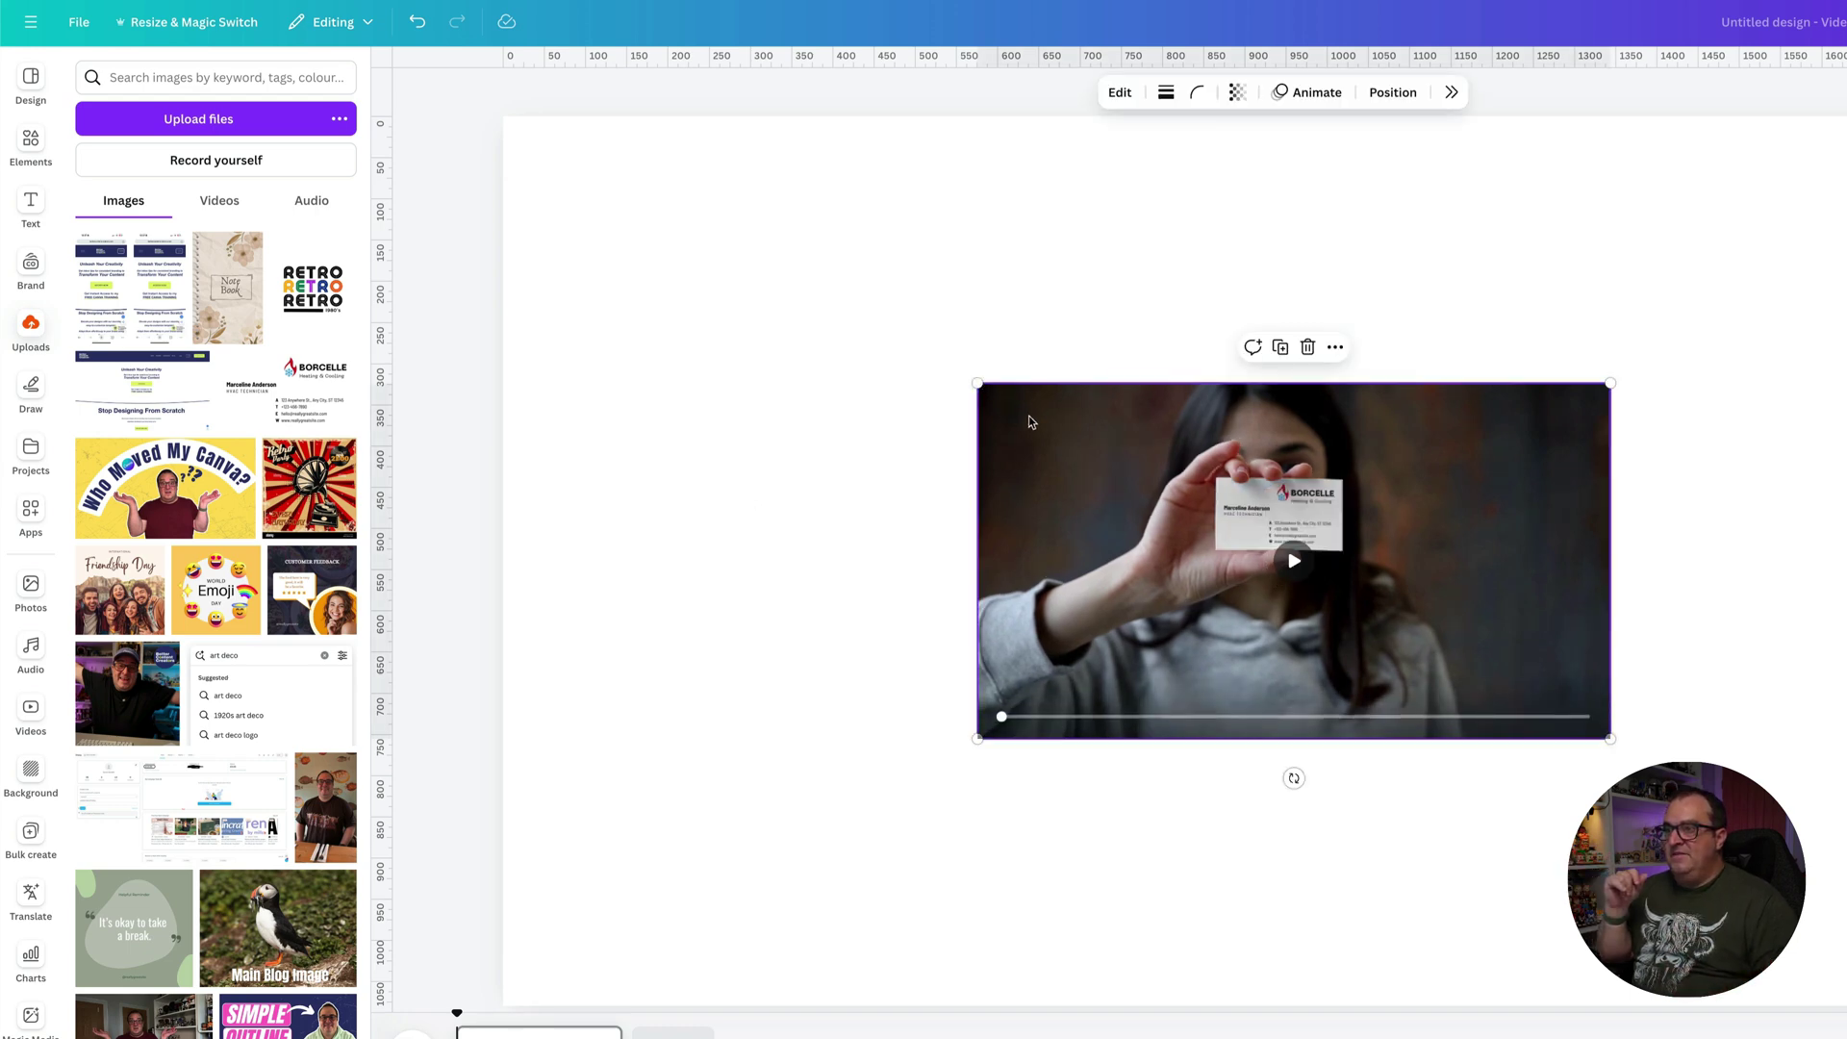
drag(977, 383, 502, 115)
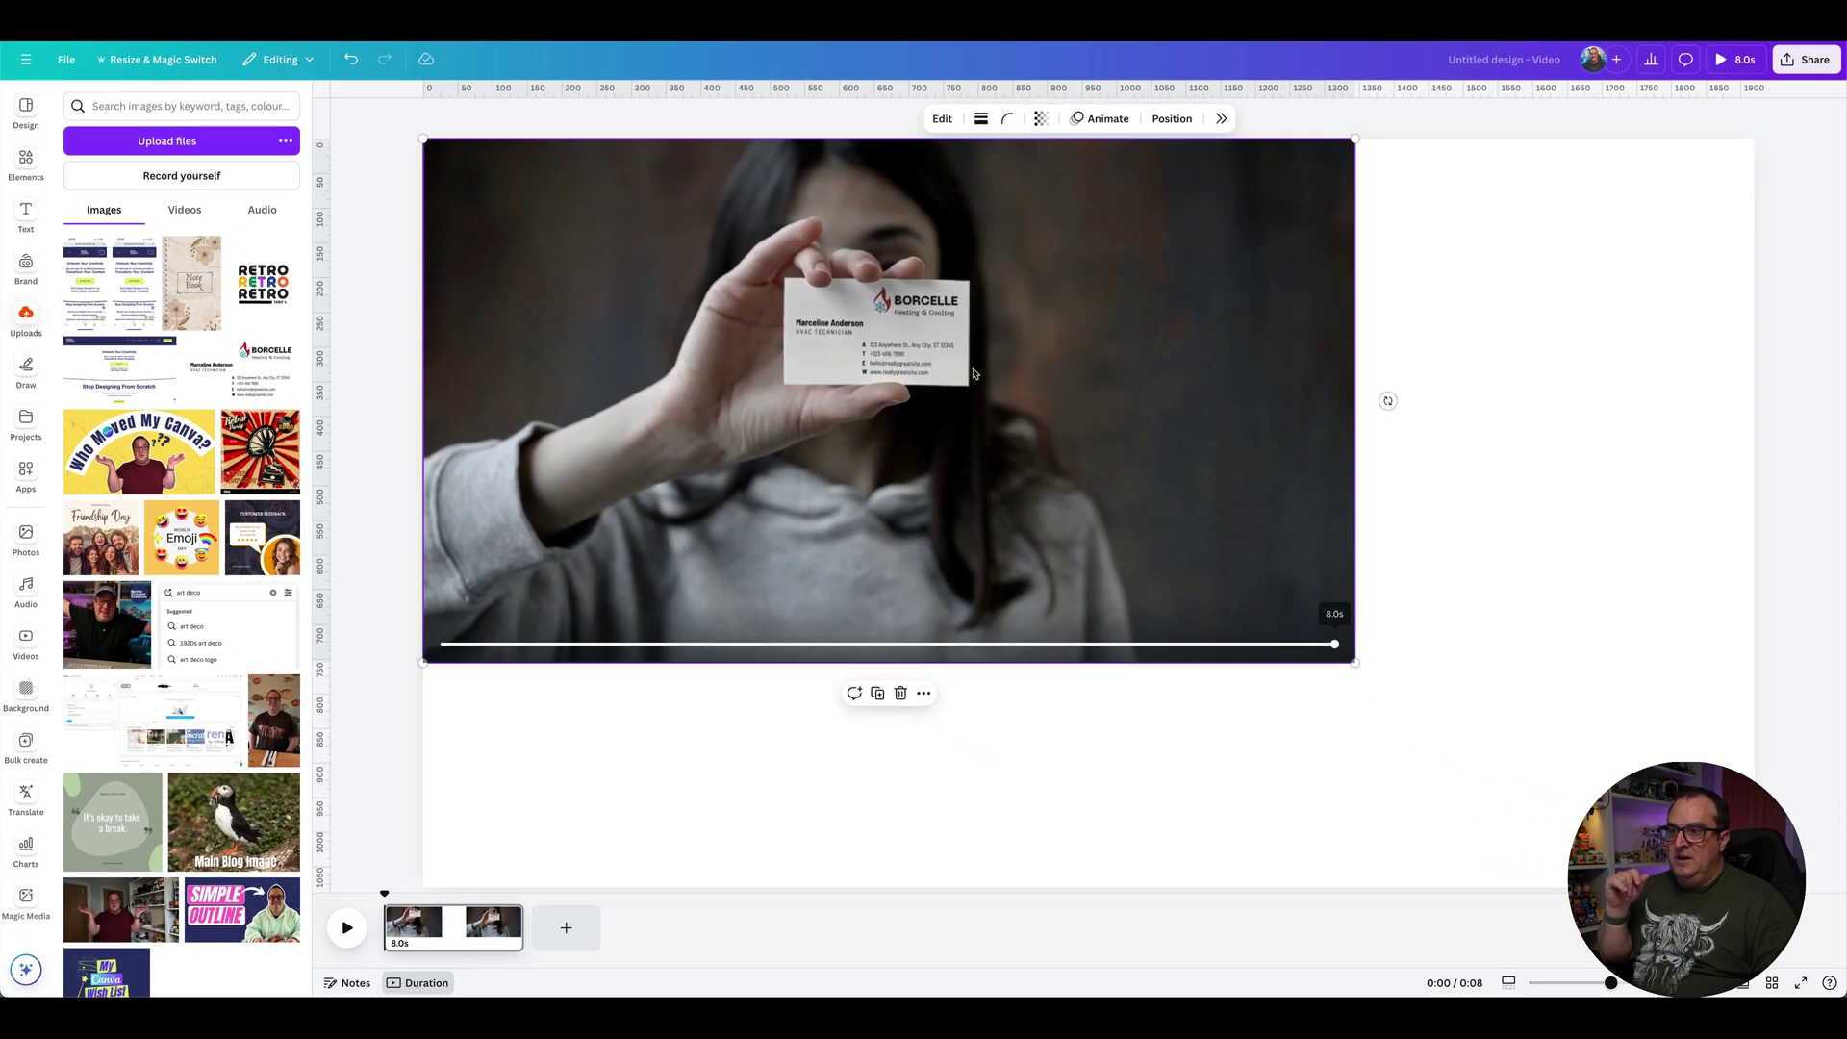
Preview the video, then re-crop and centre the Borcelle card in the mockup and apply it.
click(346, 927)
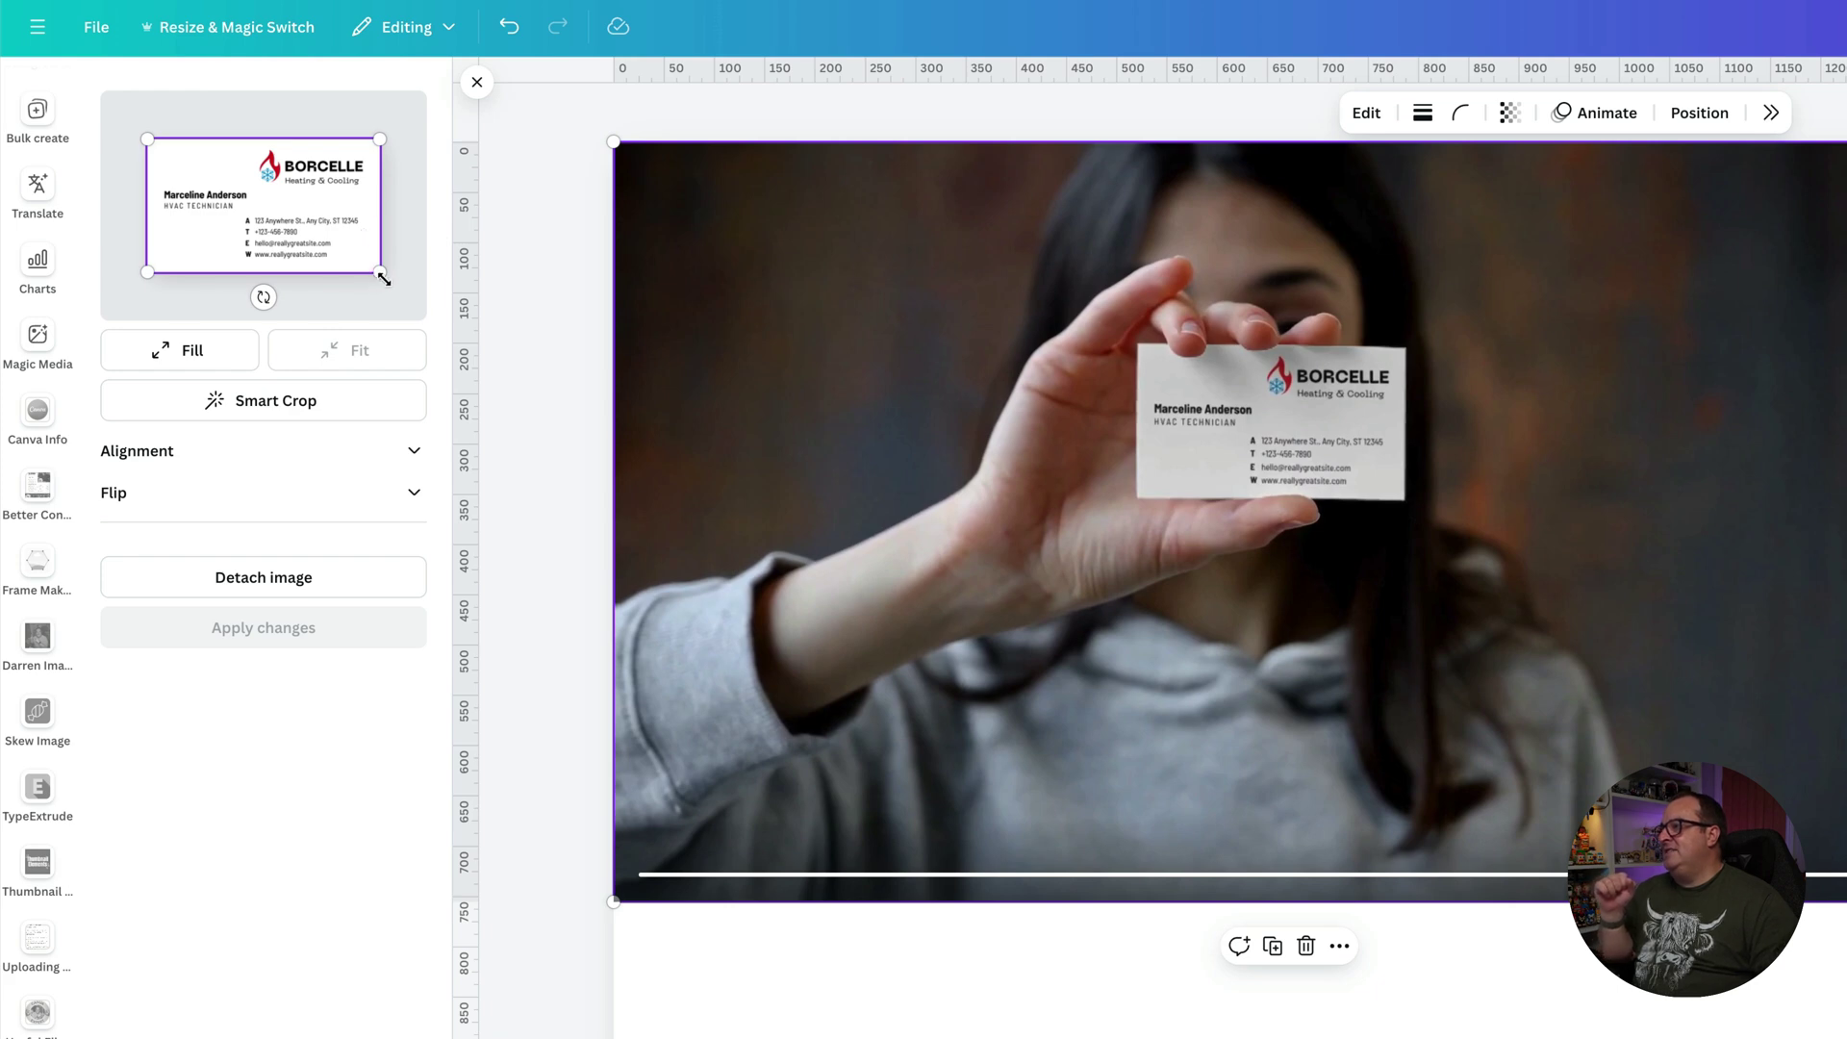
drag(384, 279, 396, 281)
drag(231, 211, 229, 210)
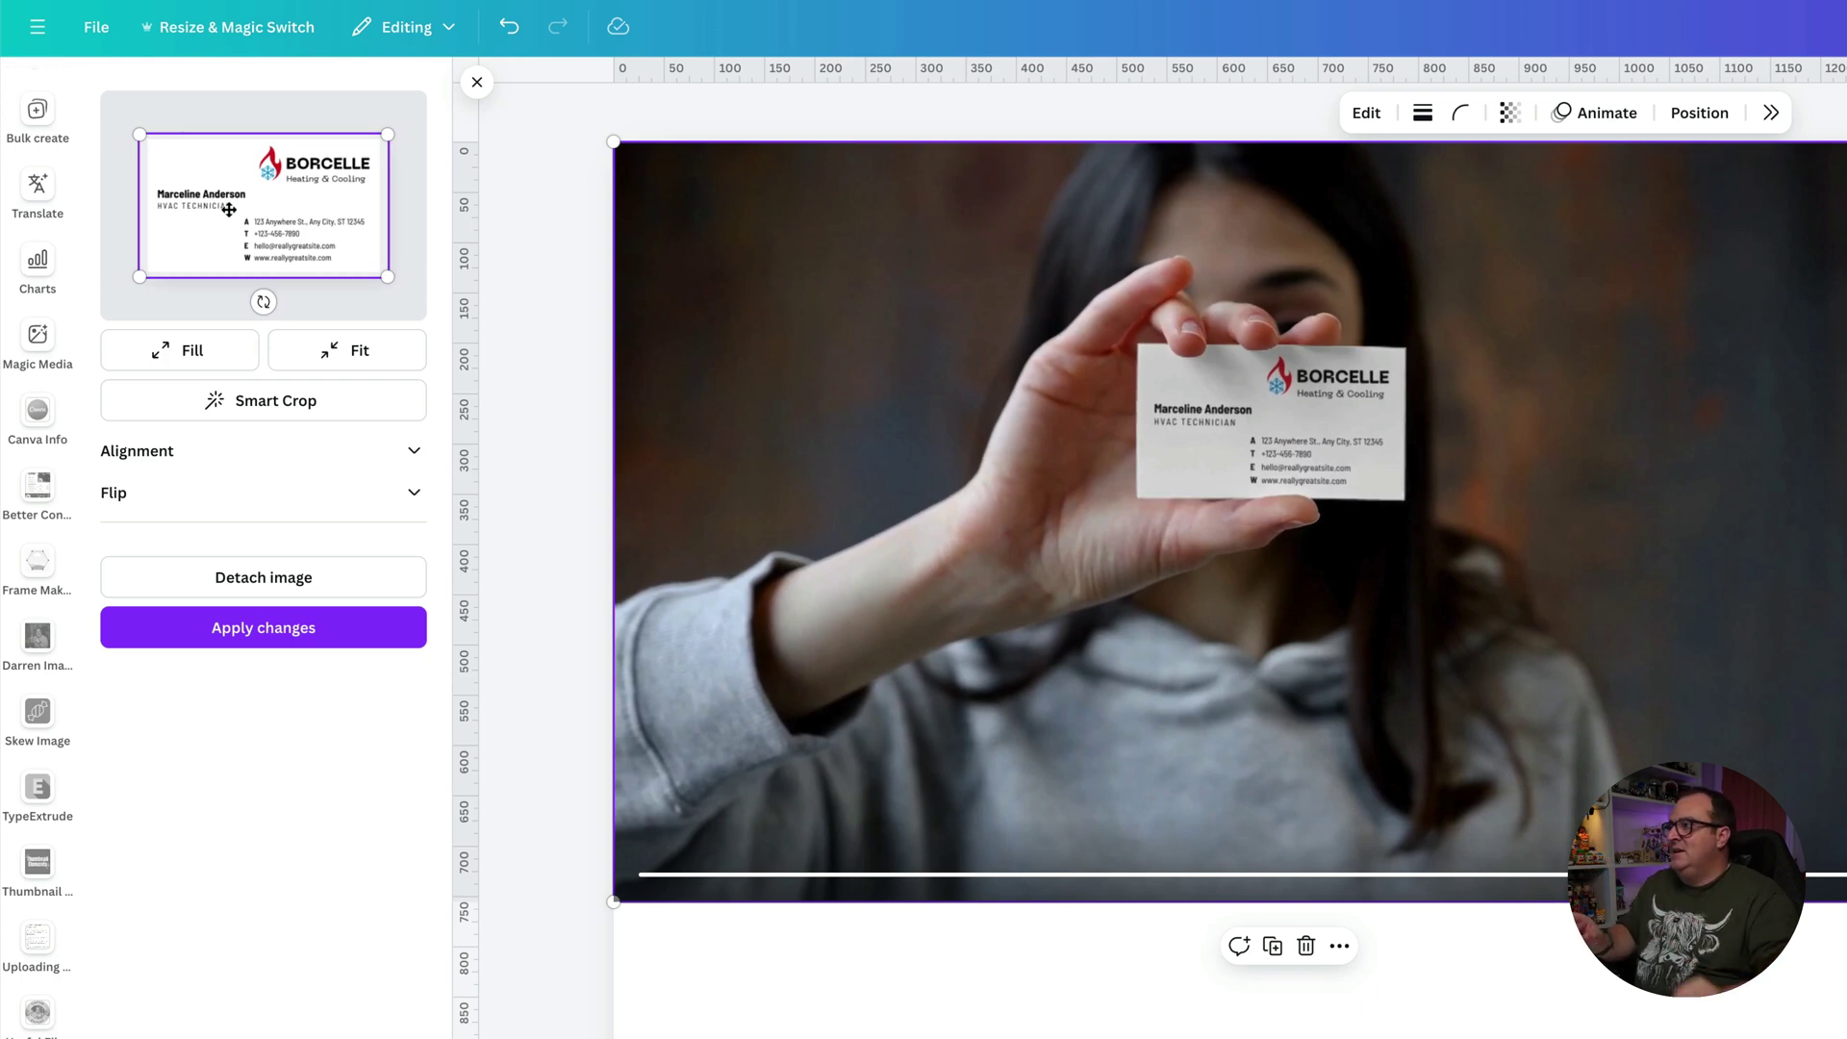
click(246, 627)
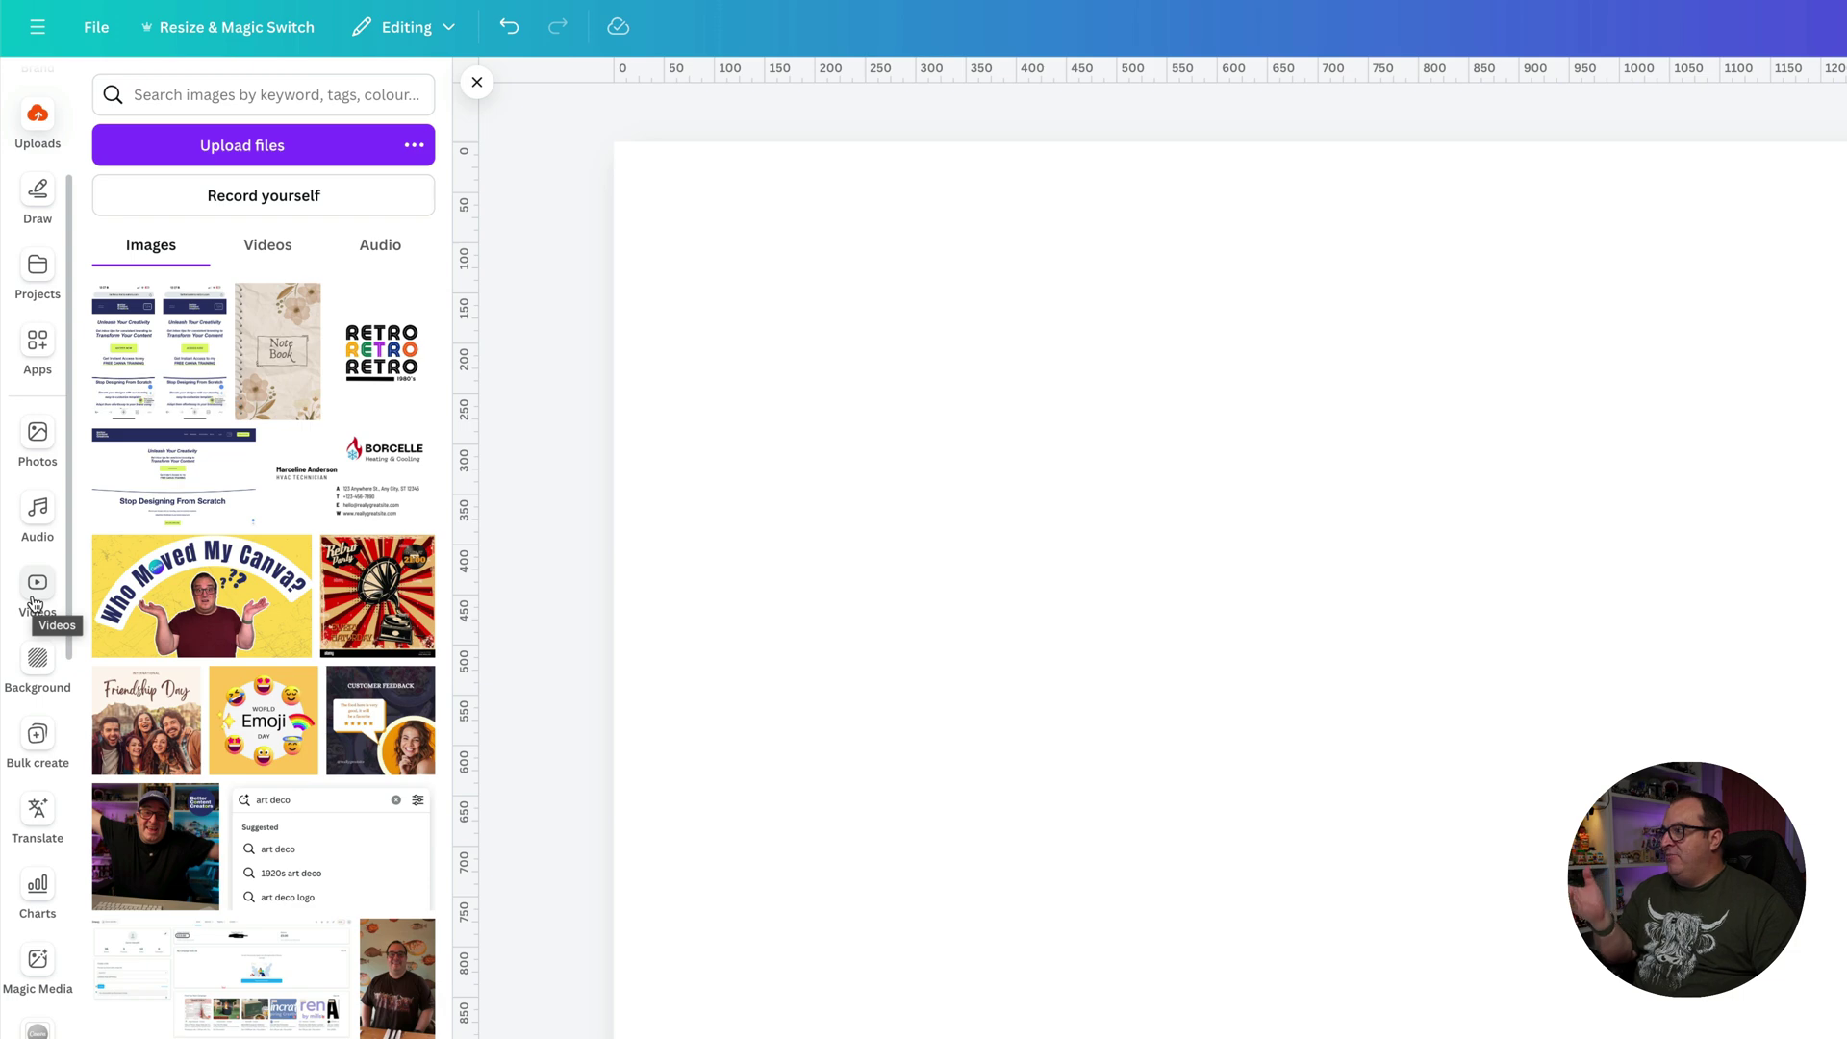
Add the laptop video mockup from Mockups' Videos and move it to the page's top-left.
click(48, 349)
click(128, 1017)
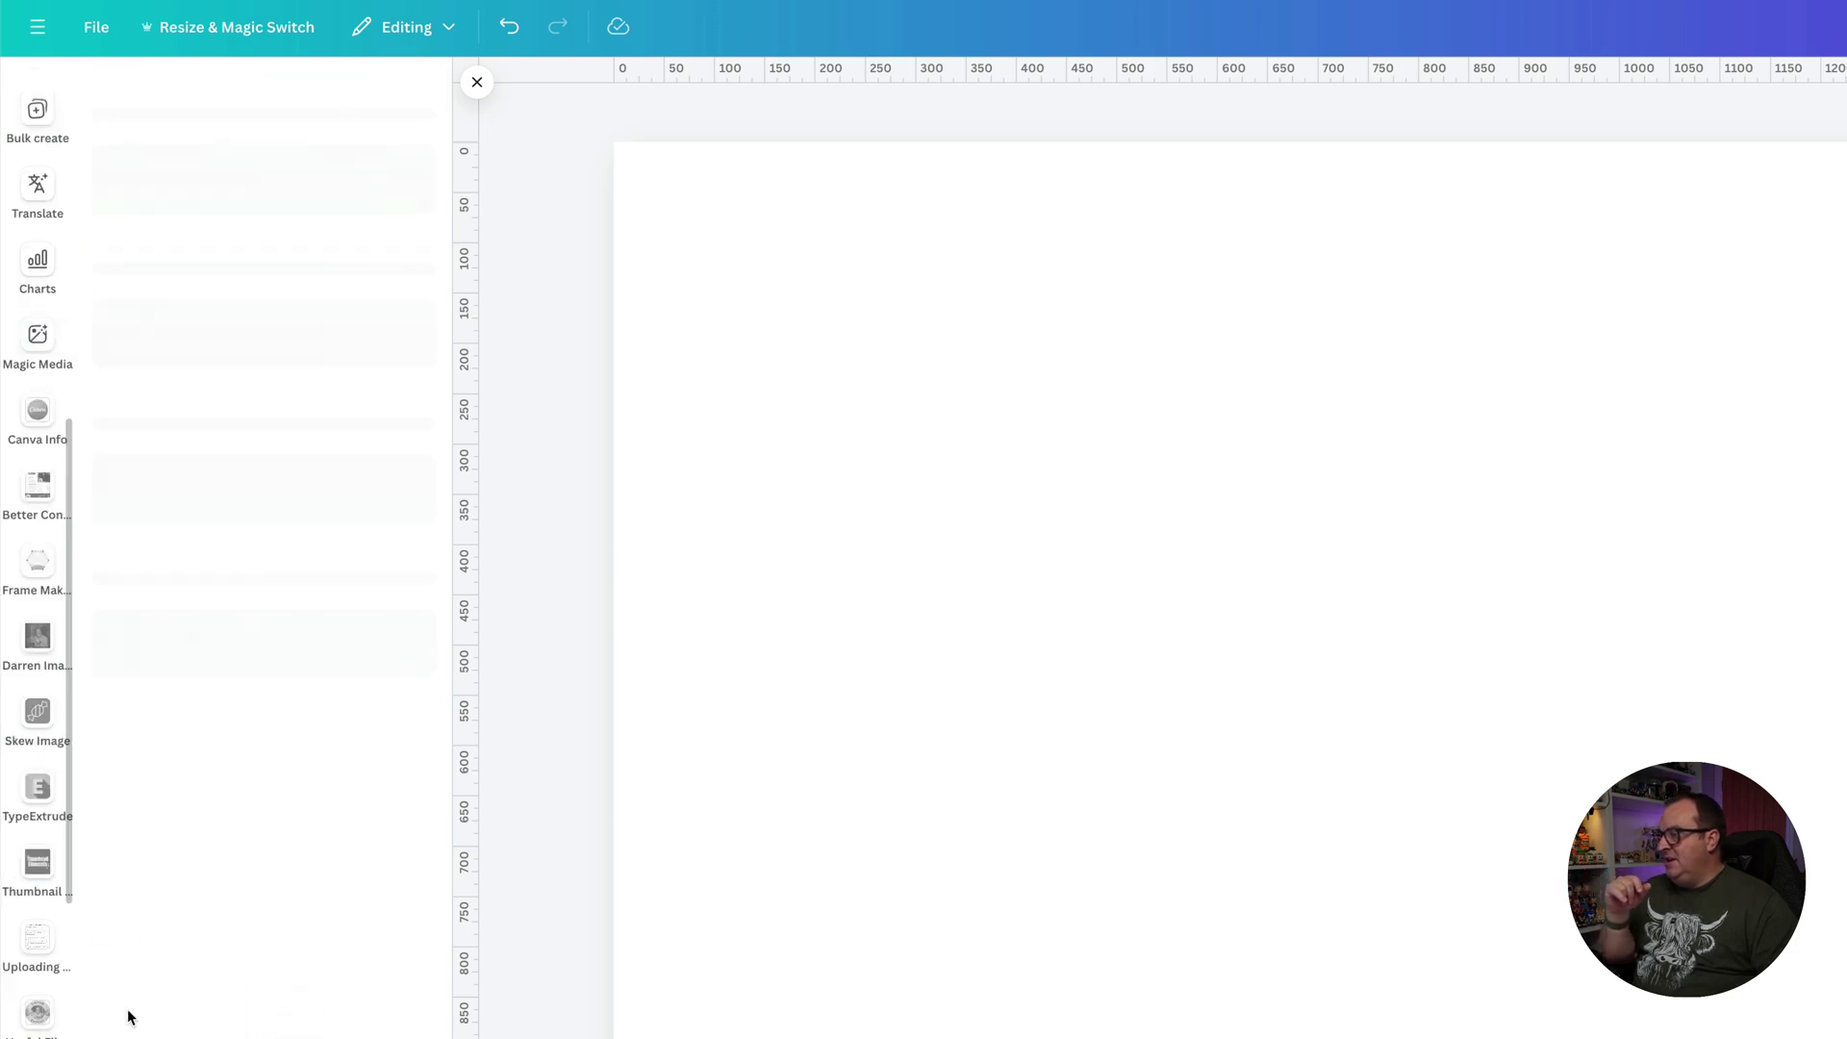
click(397, 235)
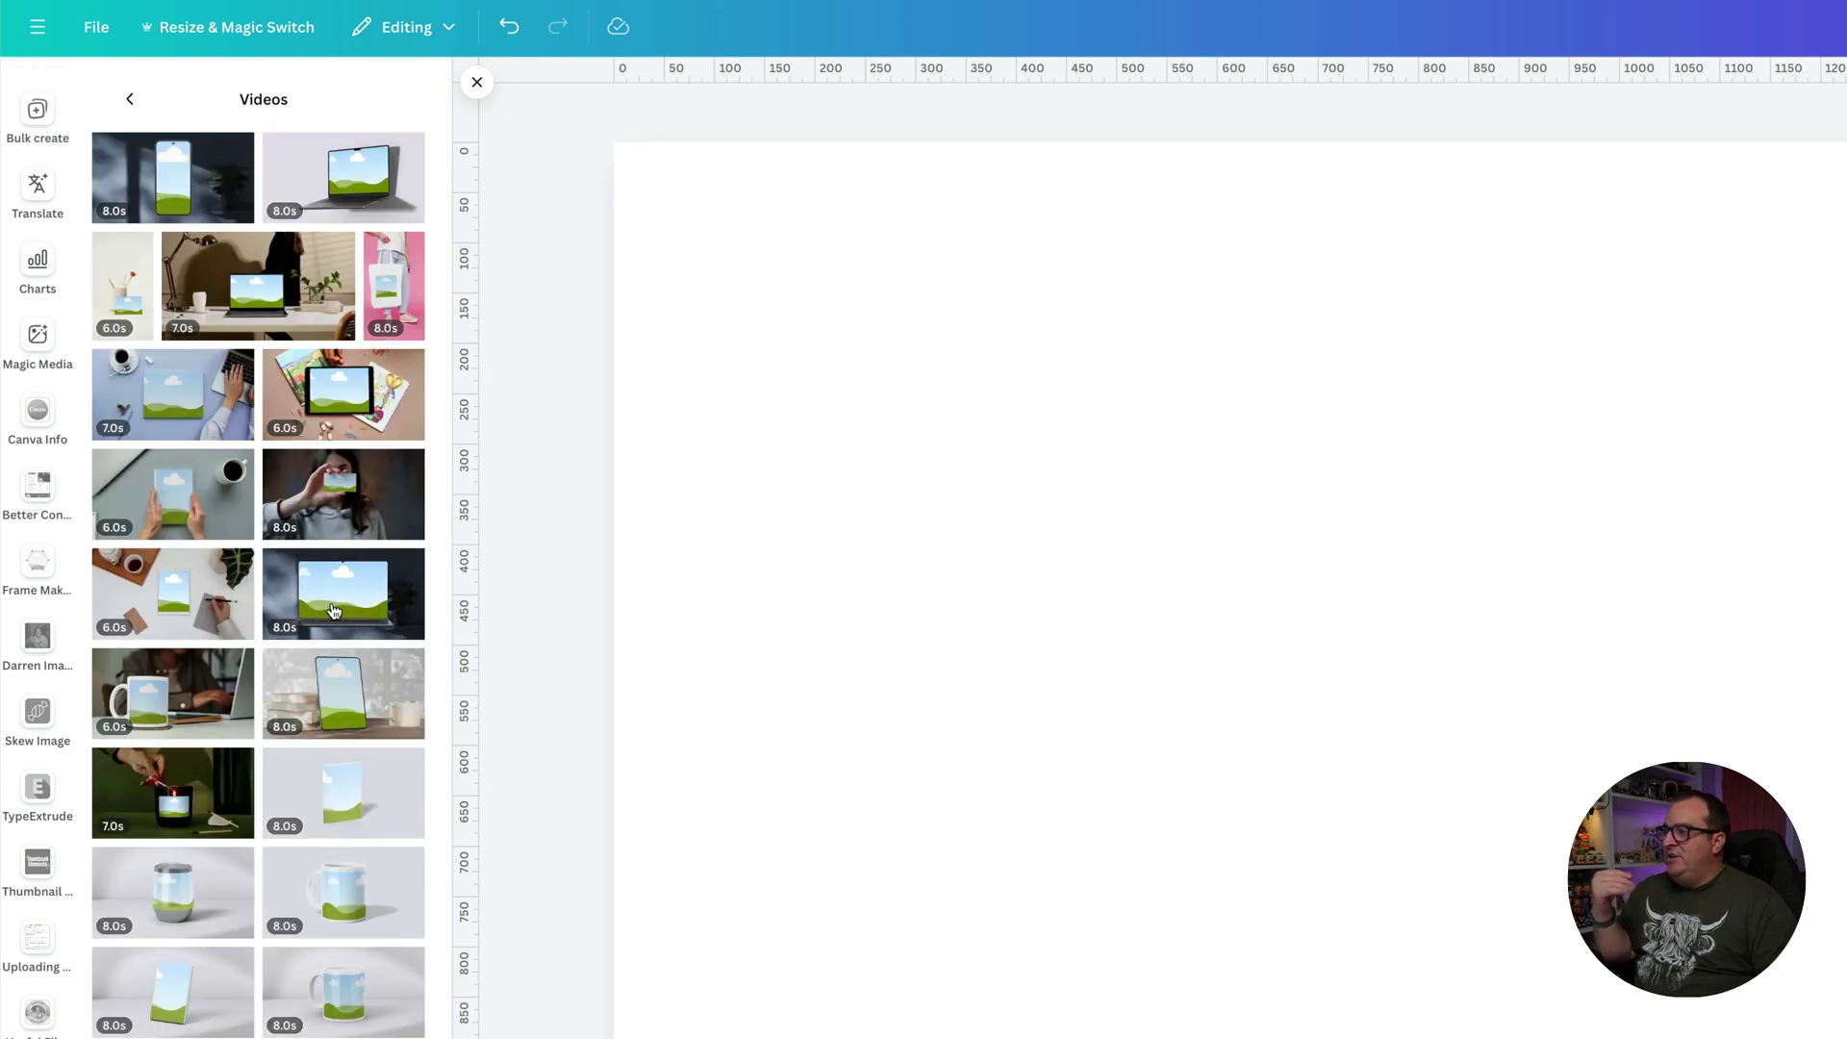
scroll(334, 610, down, 10)
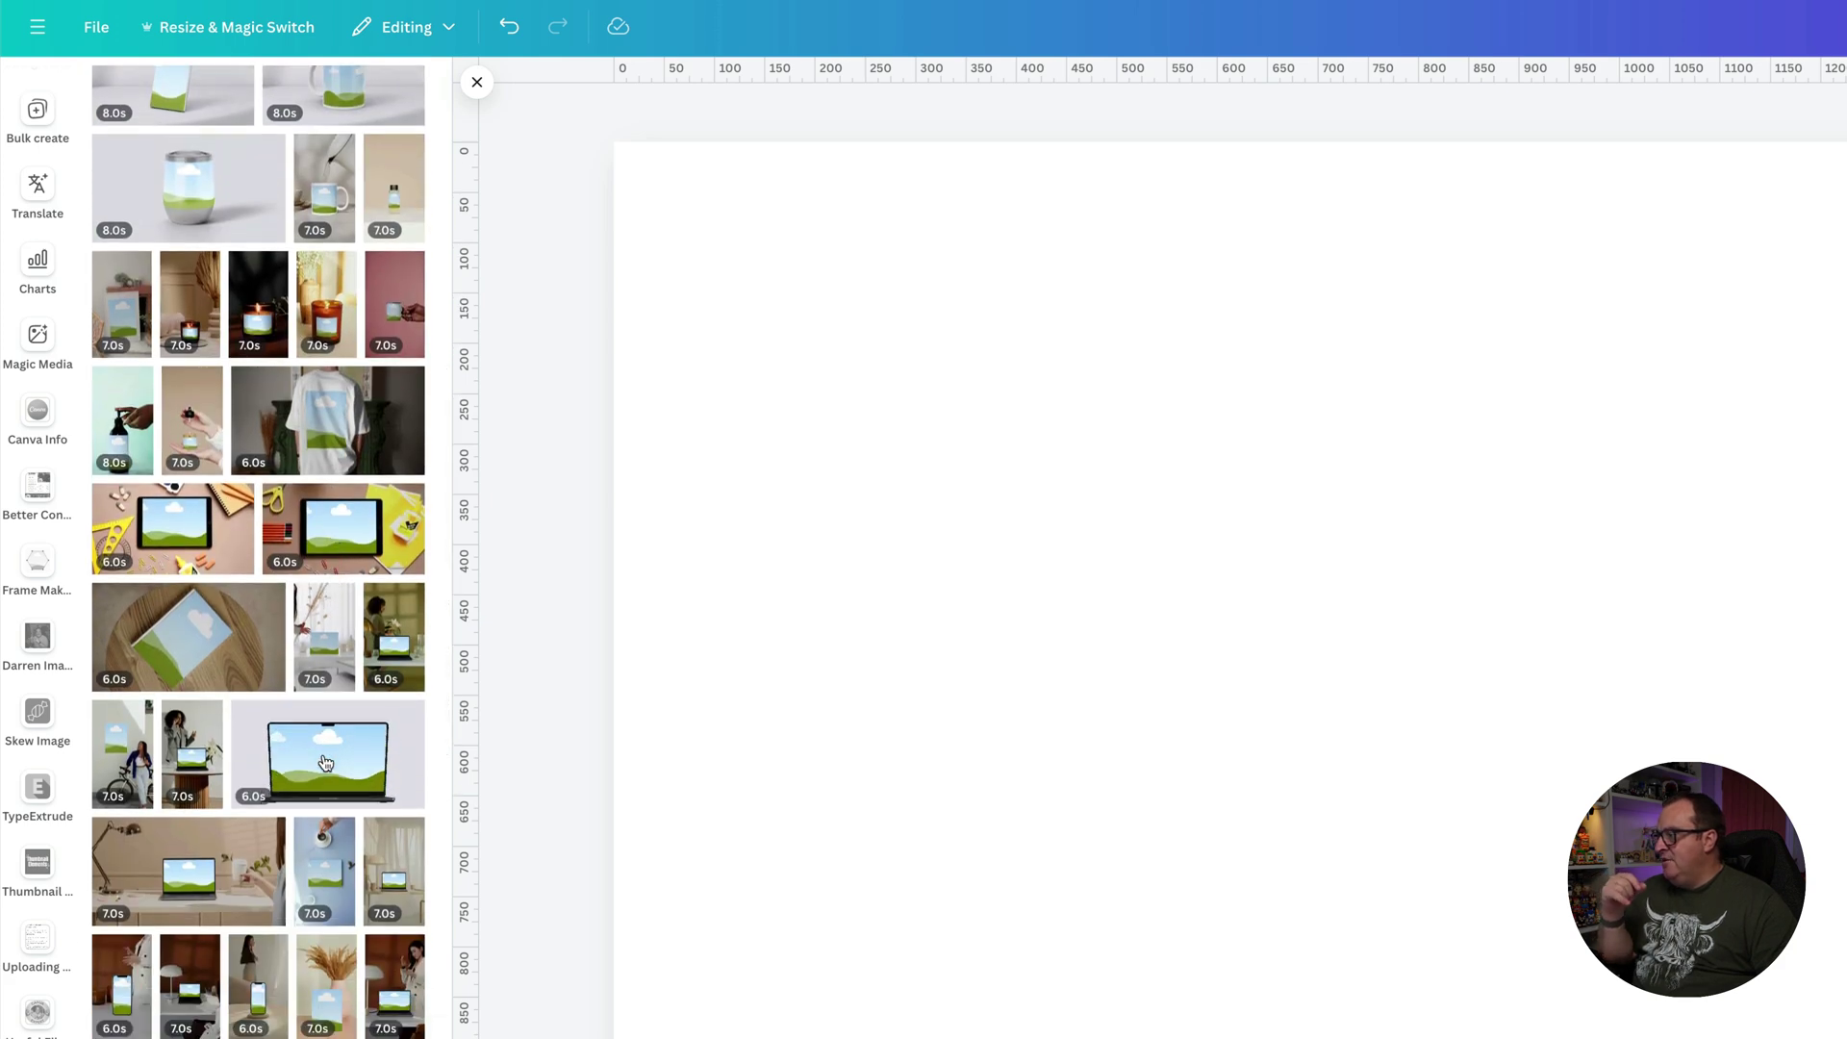
click(325, 763)
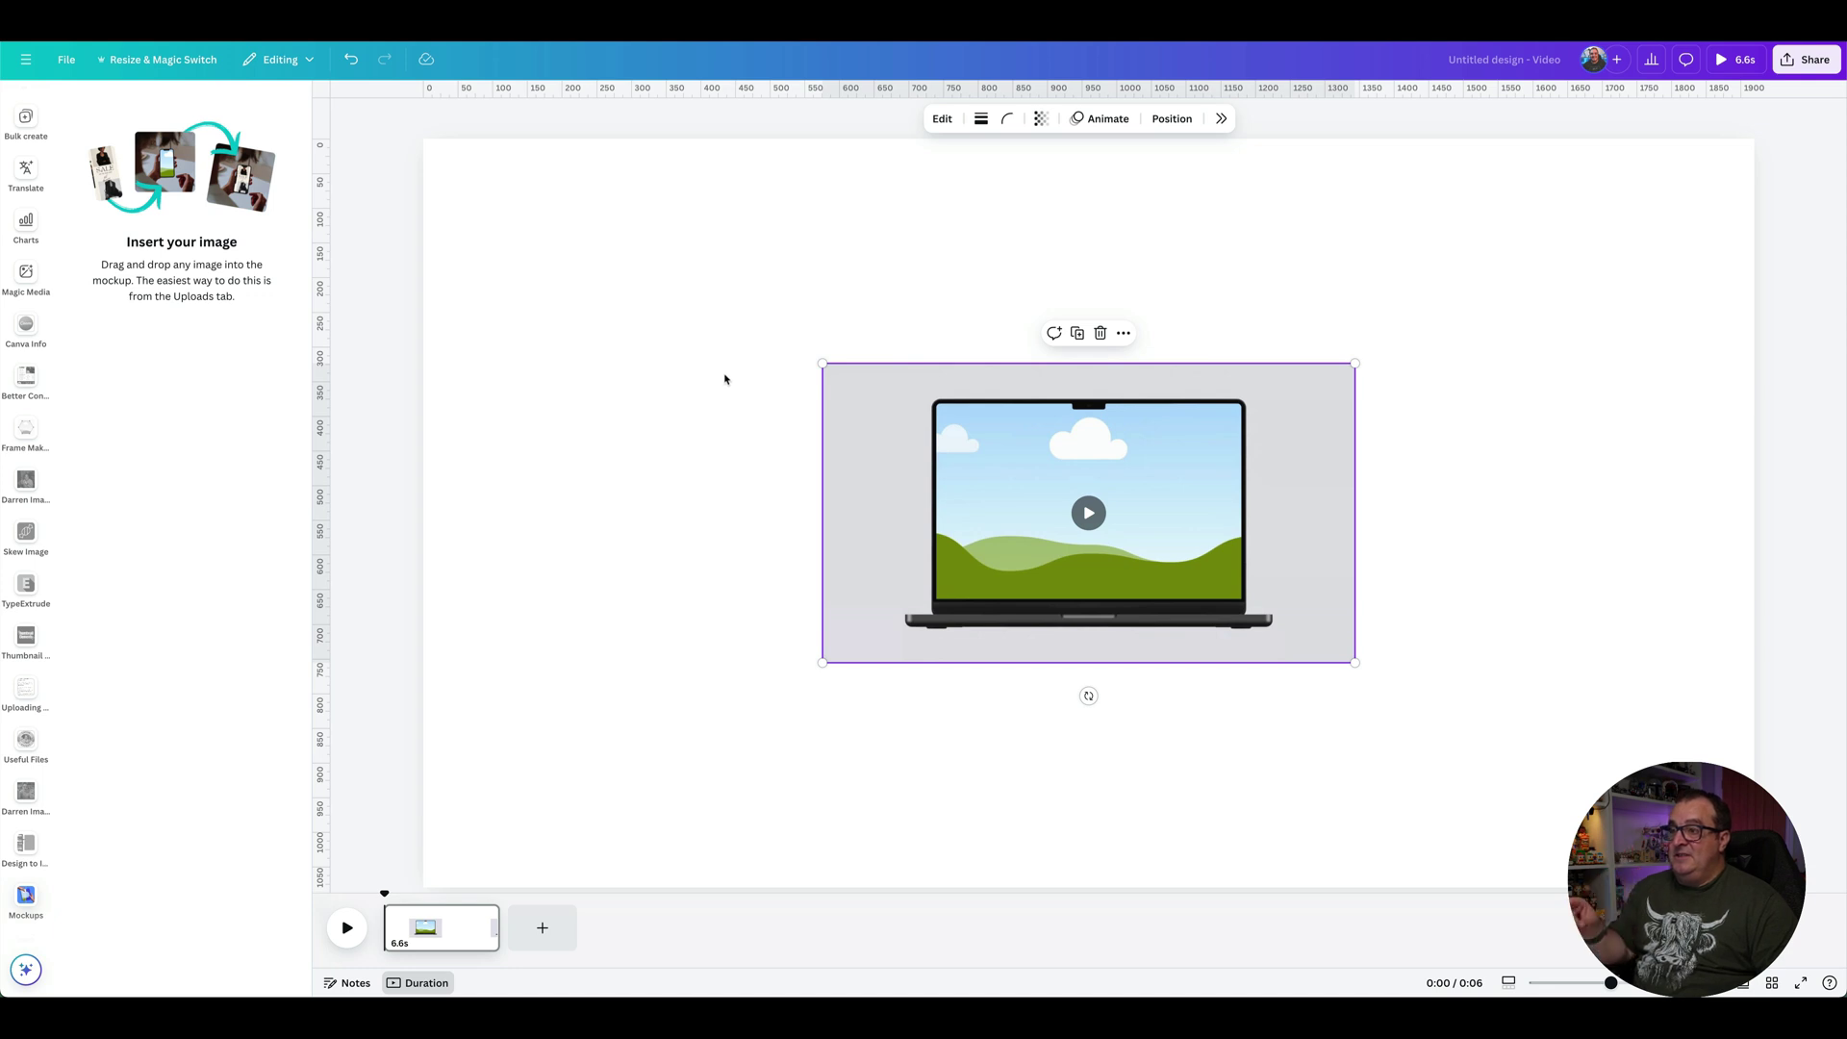
click(726, 379)
click(866, 424)
drag(866, 424, 471, 198)
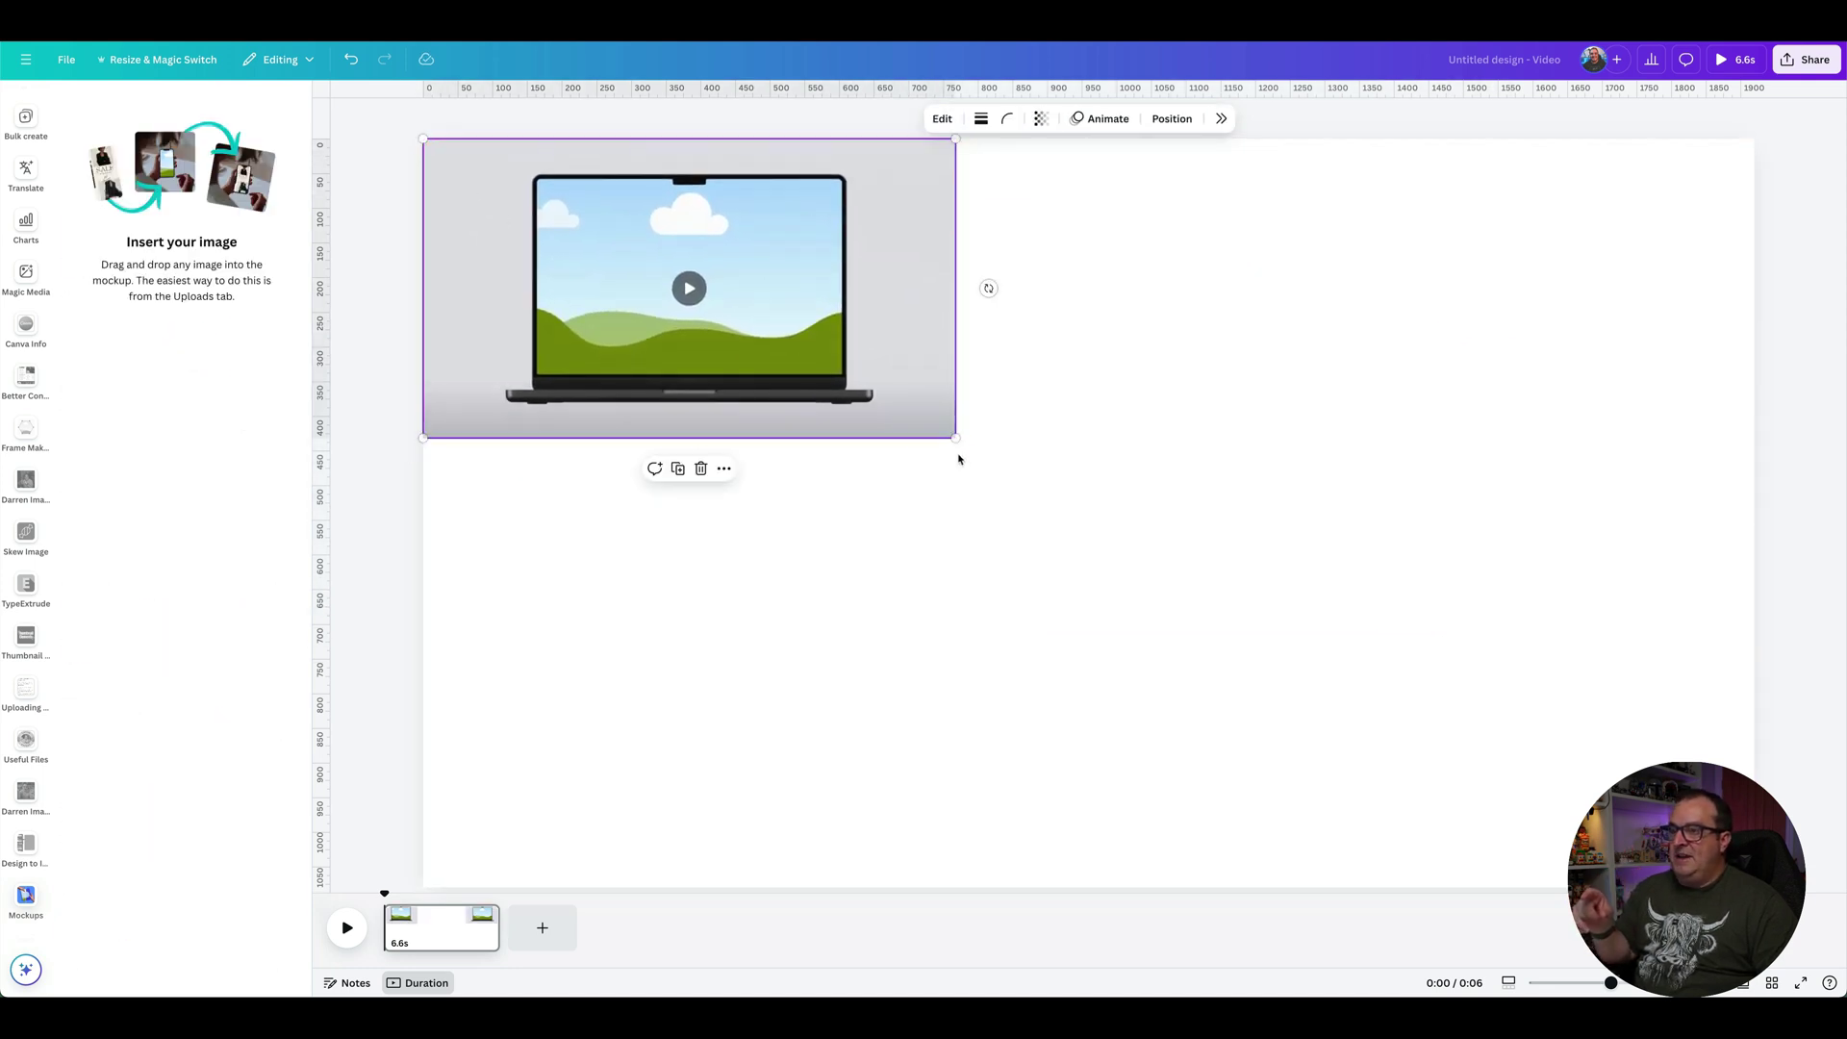
Resize the laptop mockup into the middle of the page and show the uploaded videos.
drag(956, 437, 1296, 493)
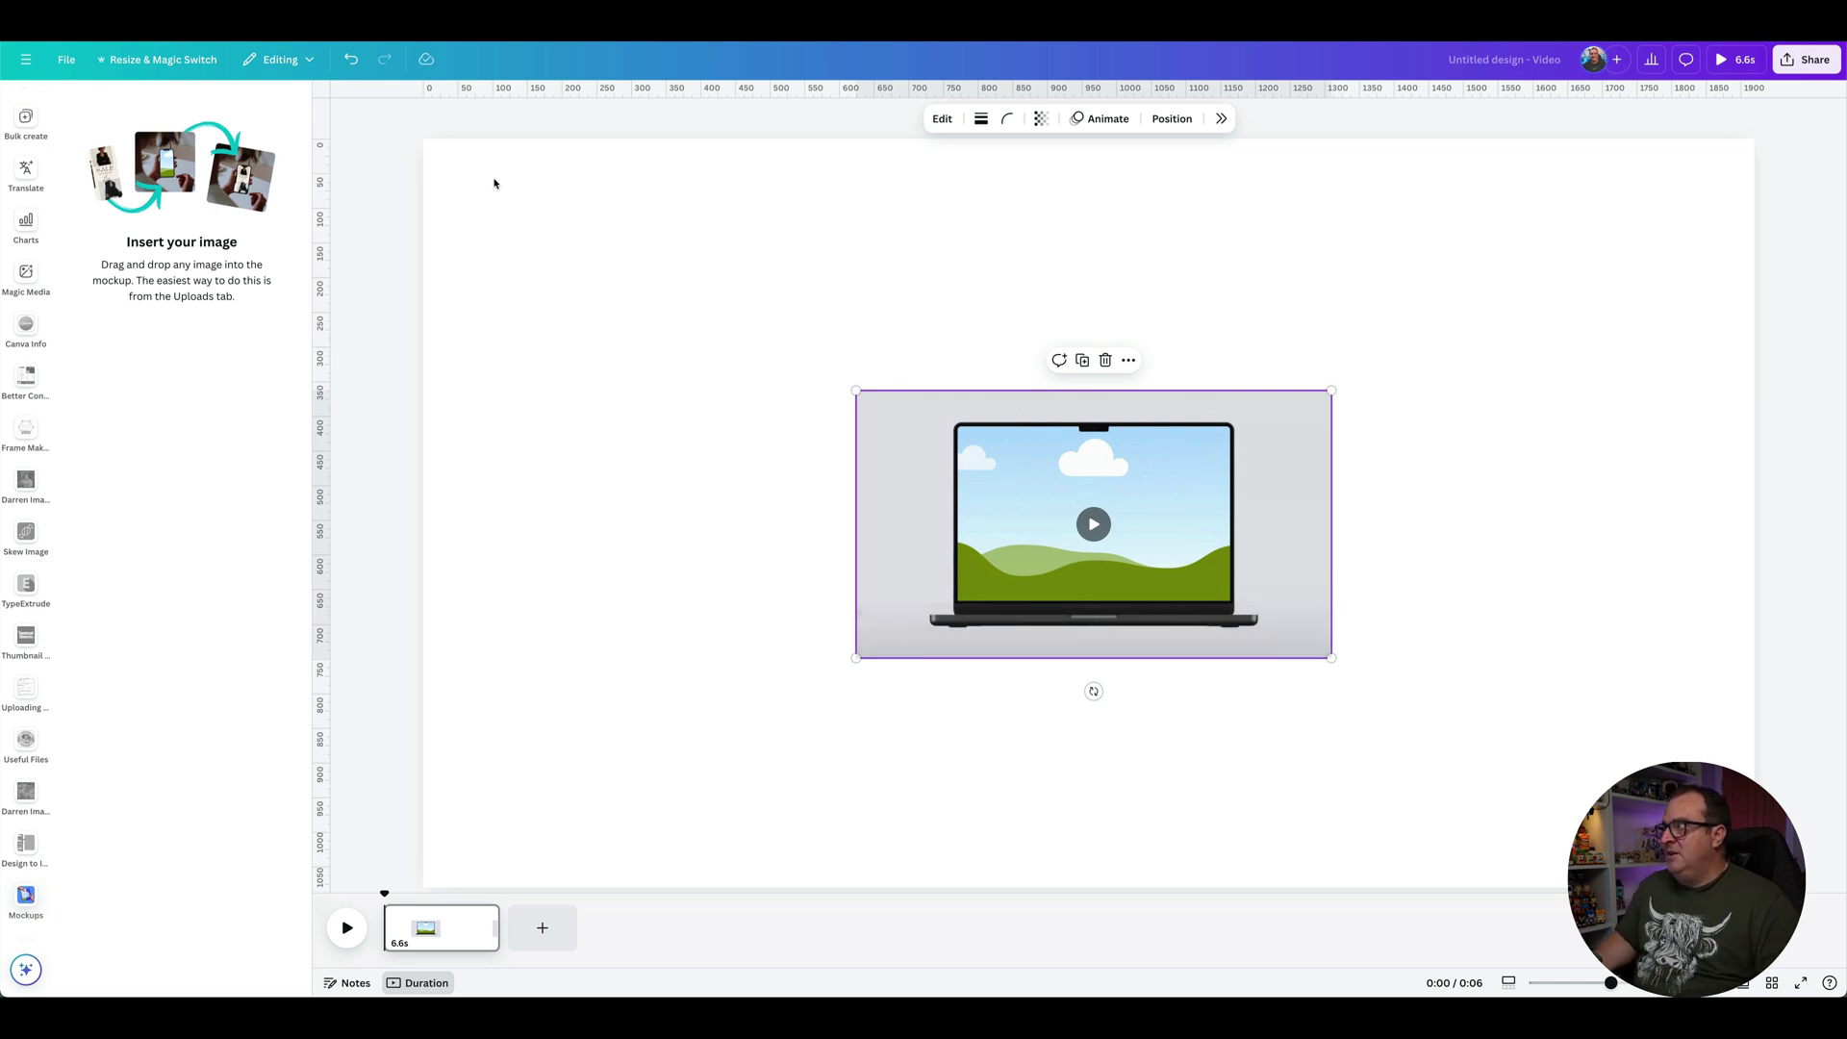
scroll(27, 375, up, 5)
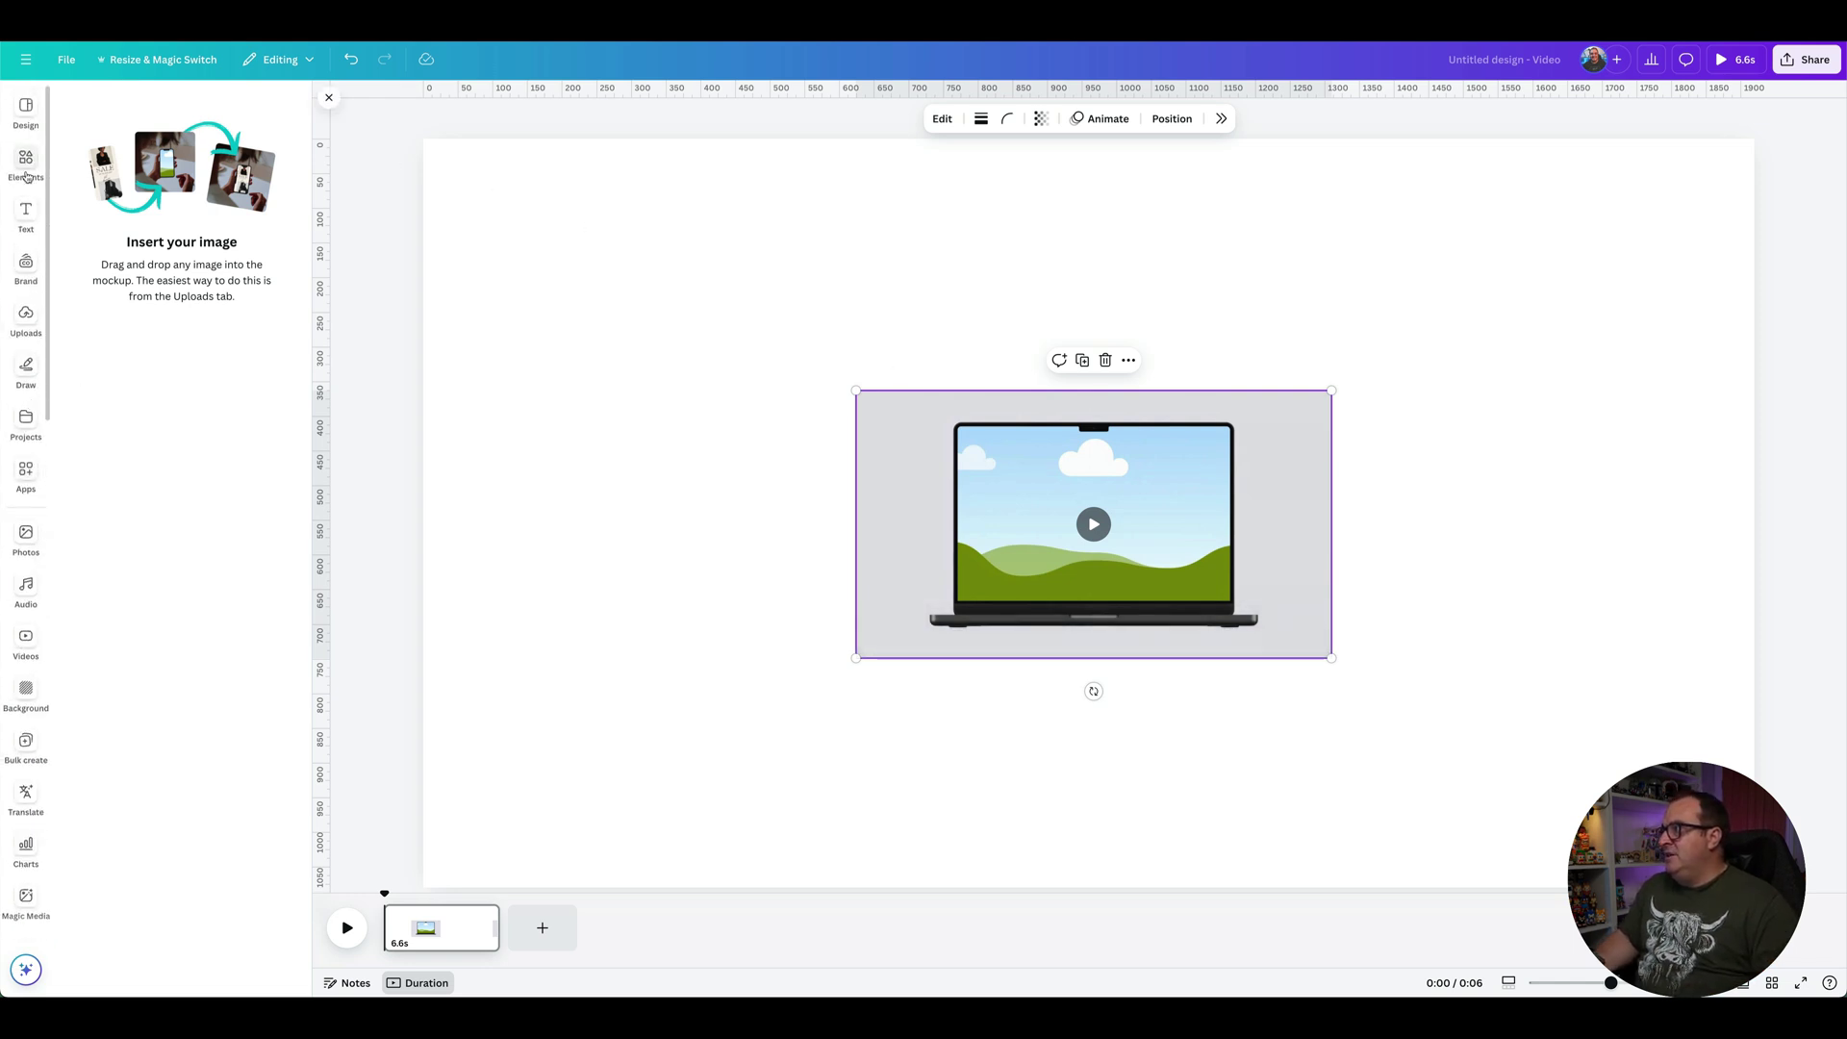
click(26, 322)
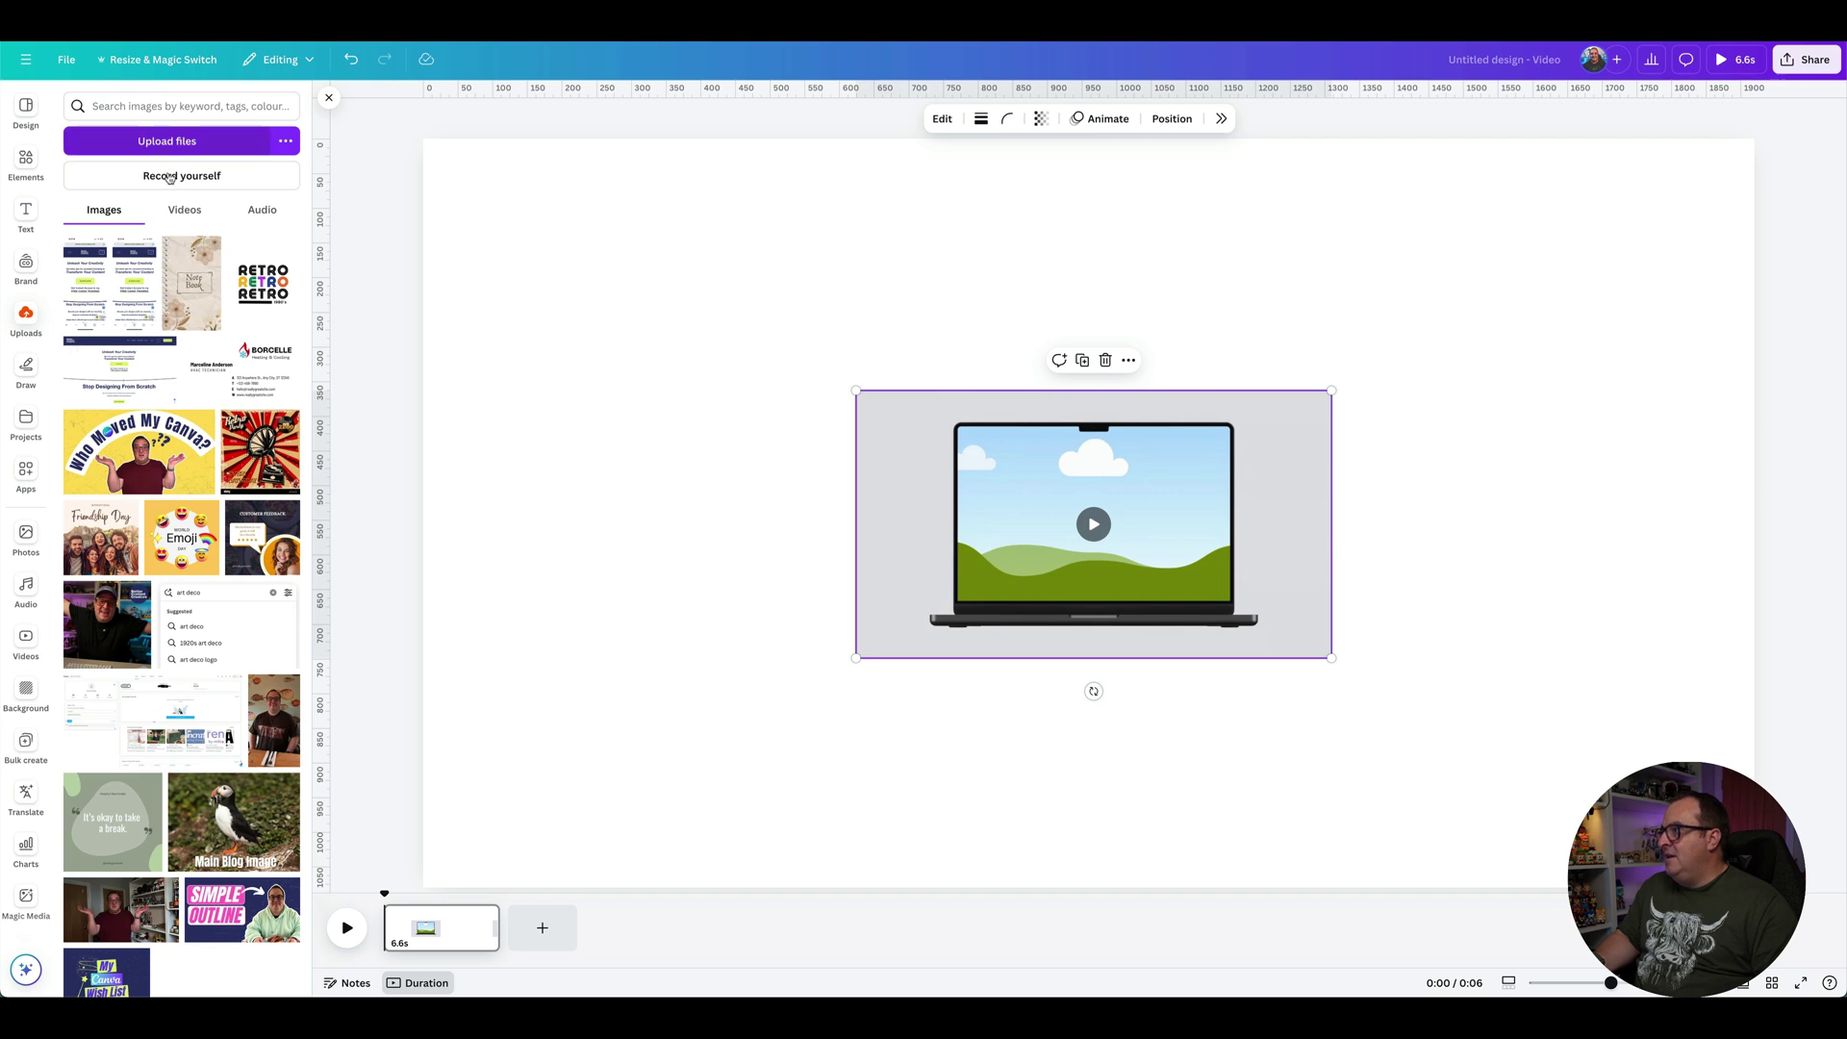
click(178, 212)
Add the 8-second tablet video, remove its grey background, and preview it beside the laptop.
click(133, 286)
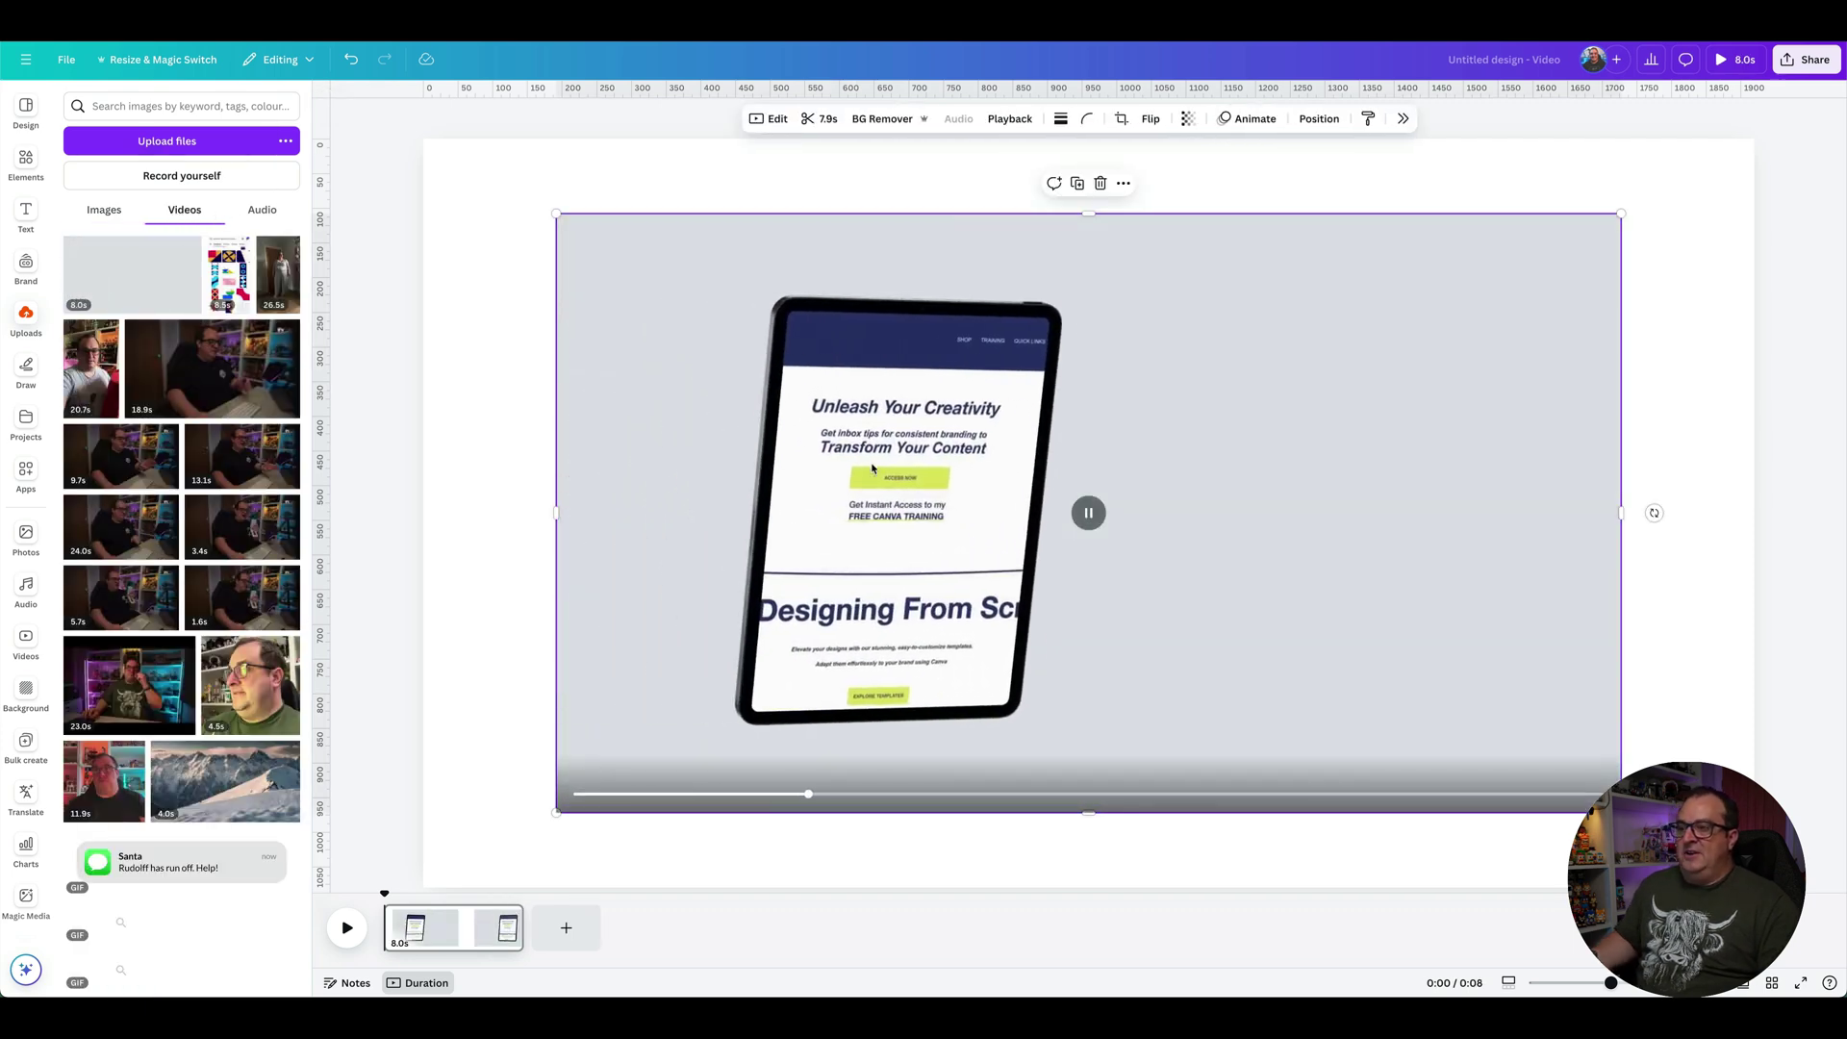
click(883, 118)
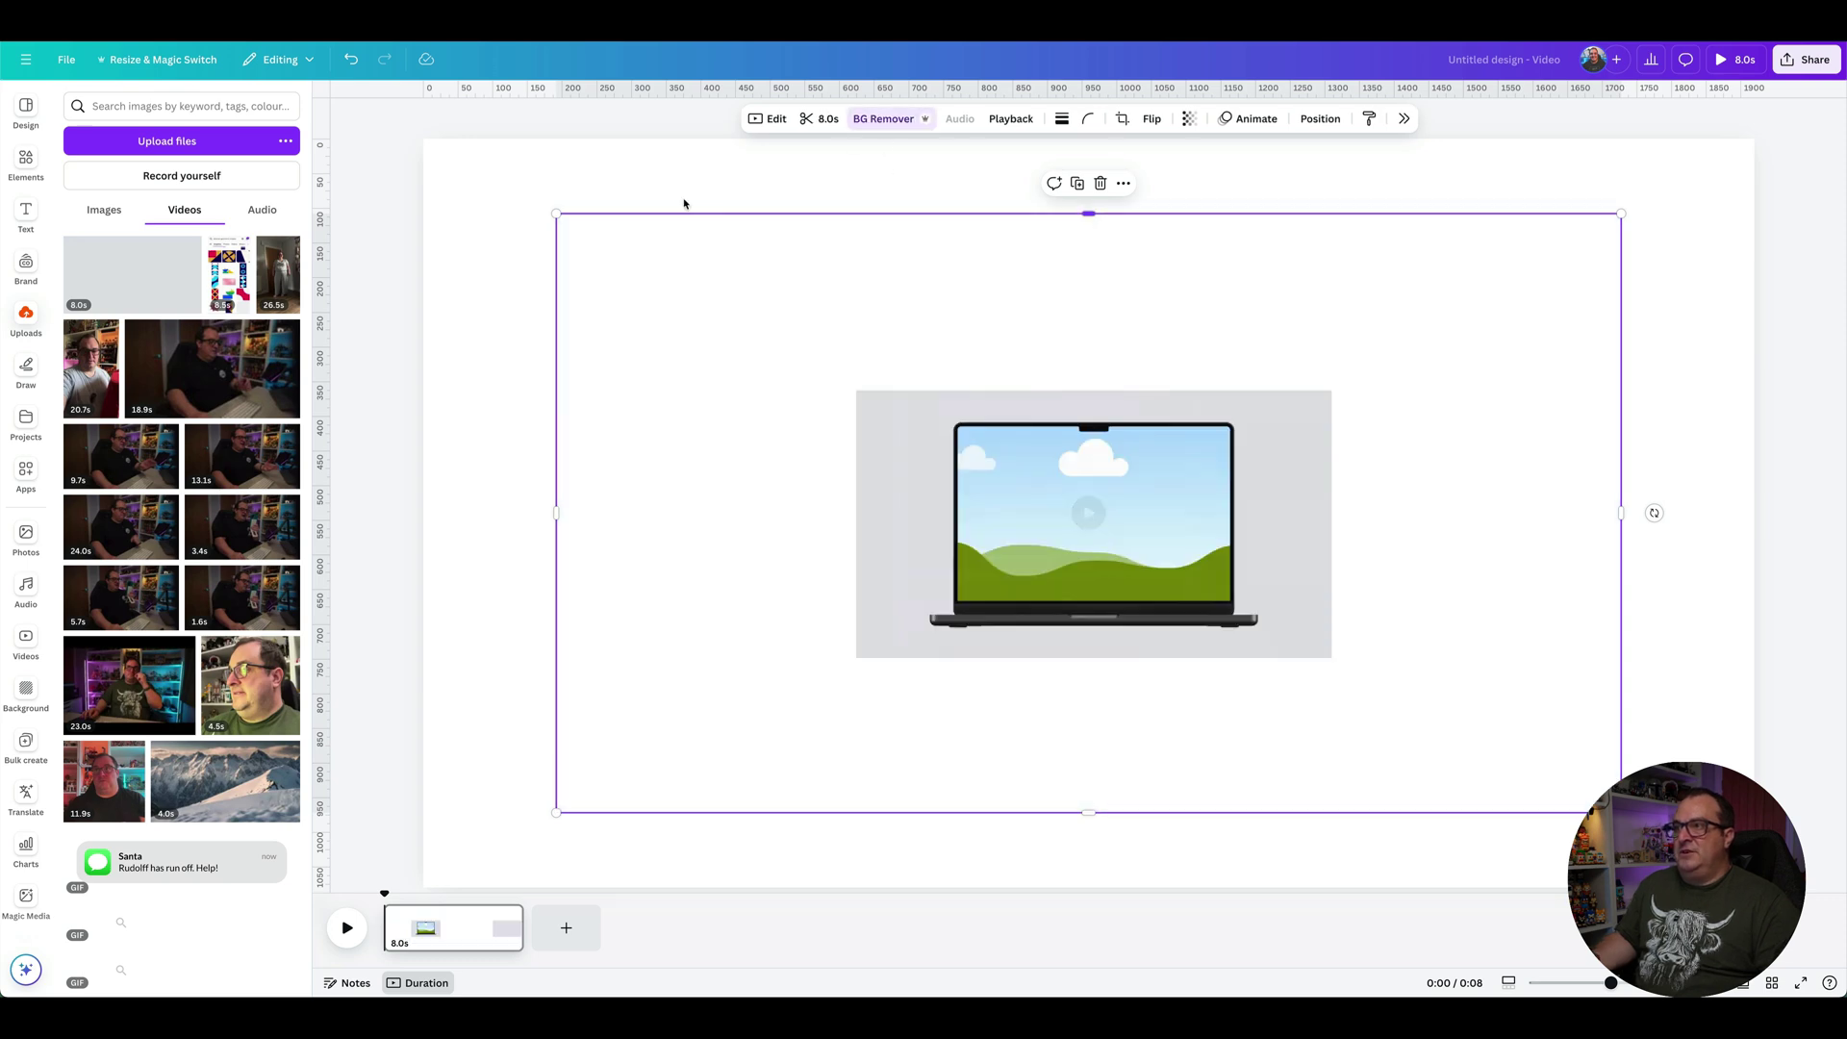
drag(830, 372, 811, 373)
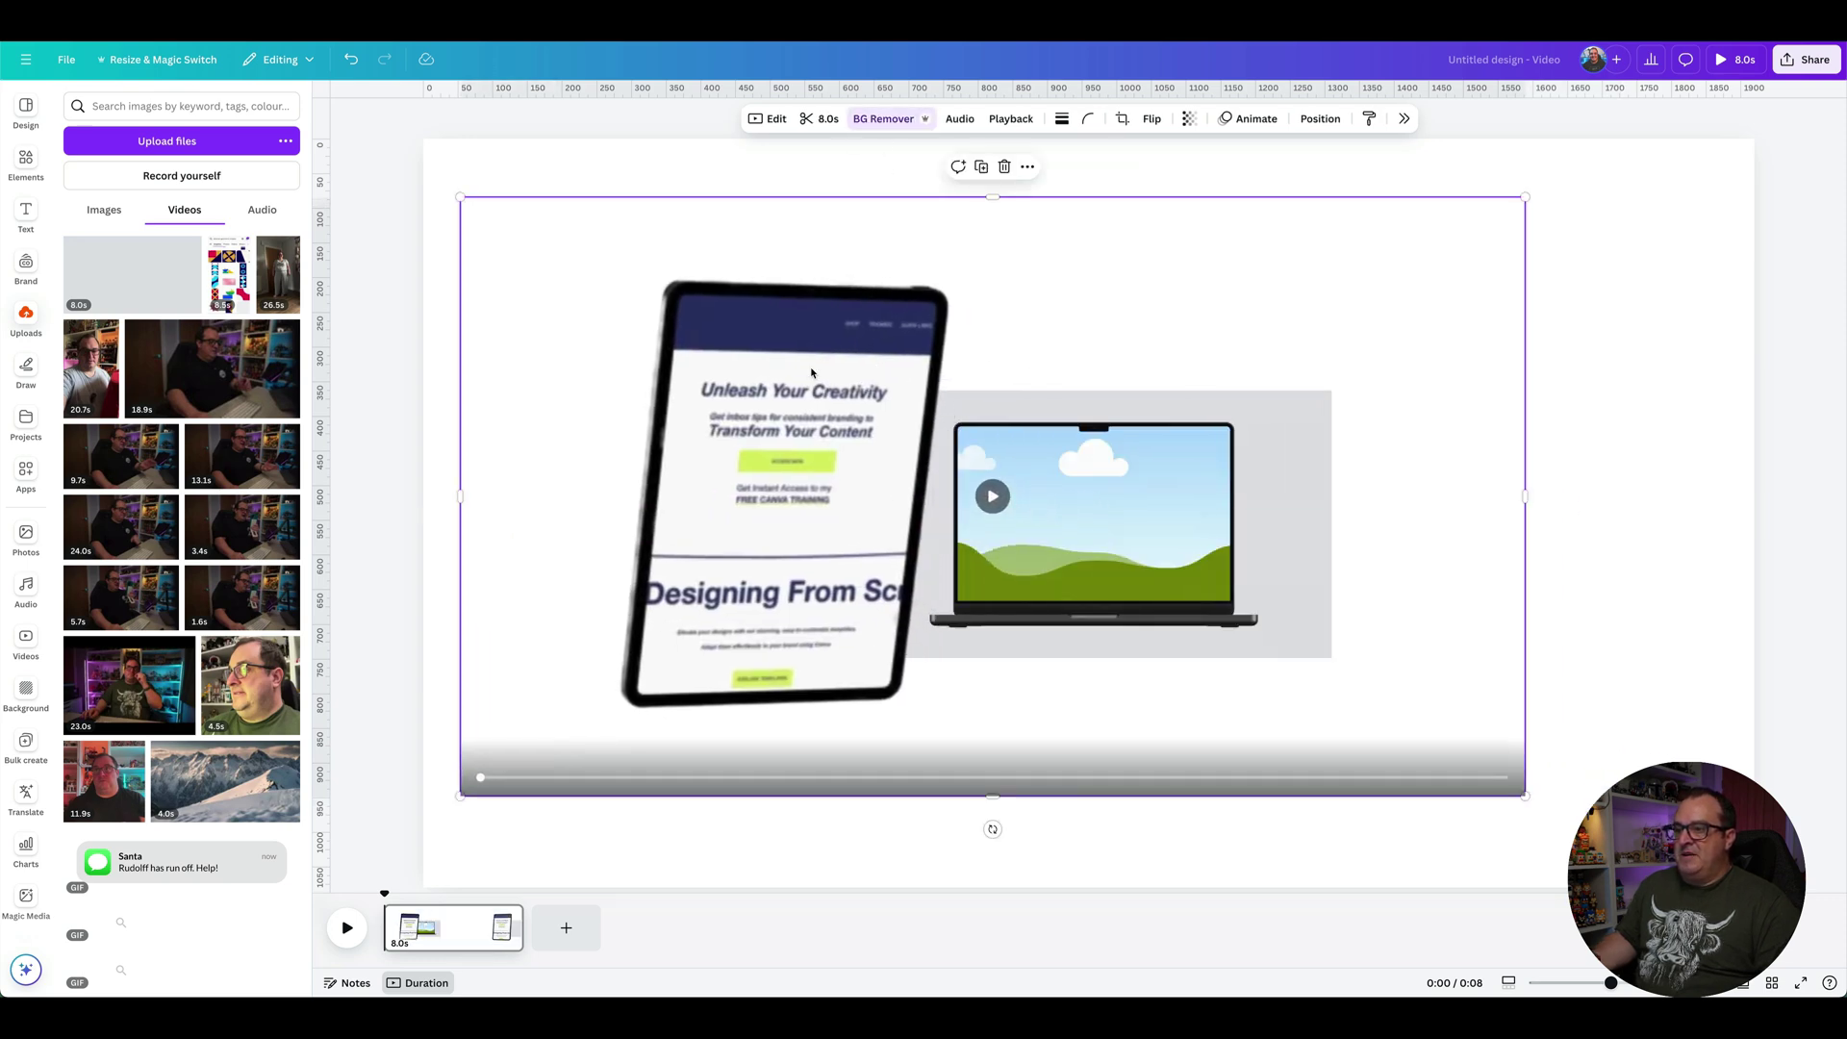
click(994, 499)
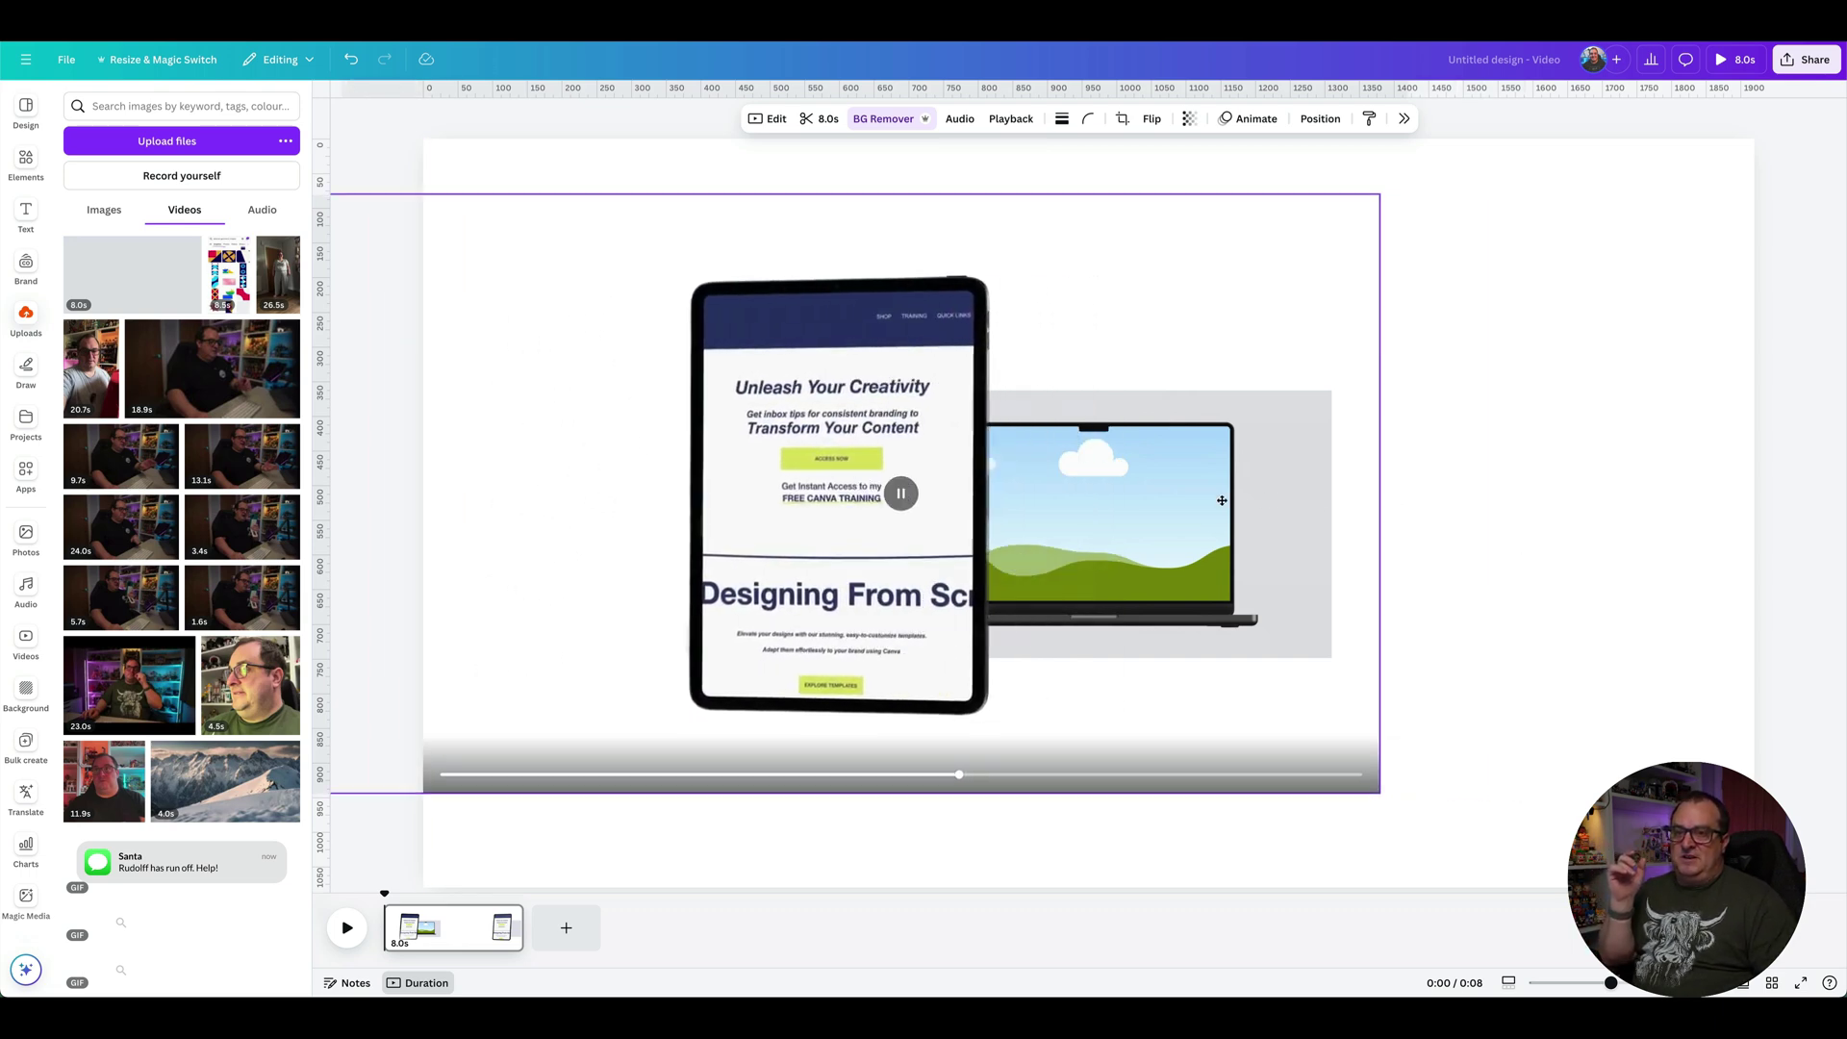
drag(1328, 487, 1745, 276)
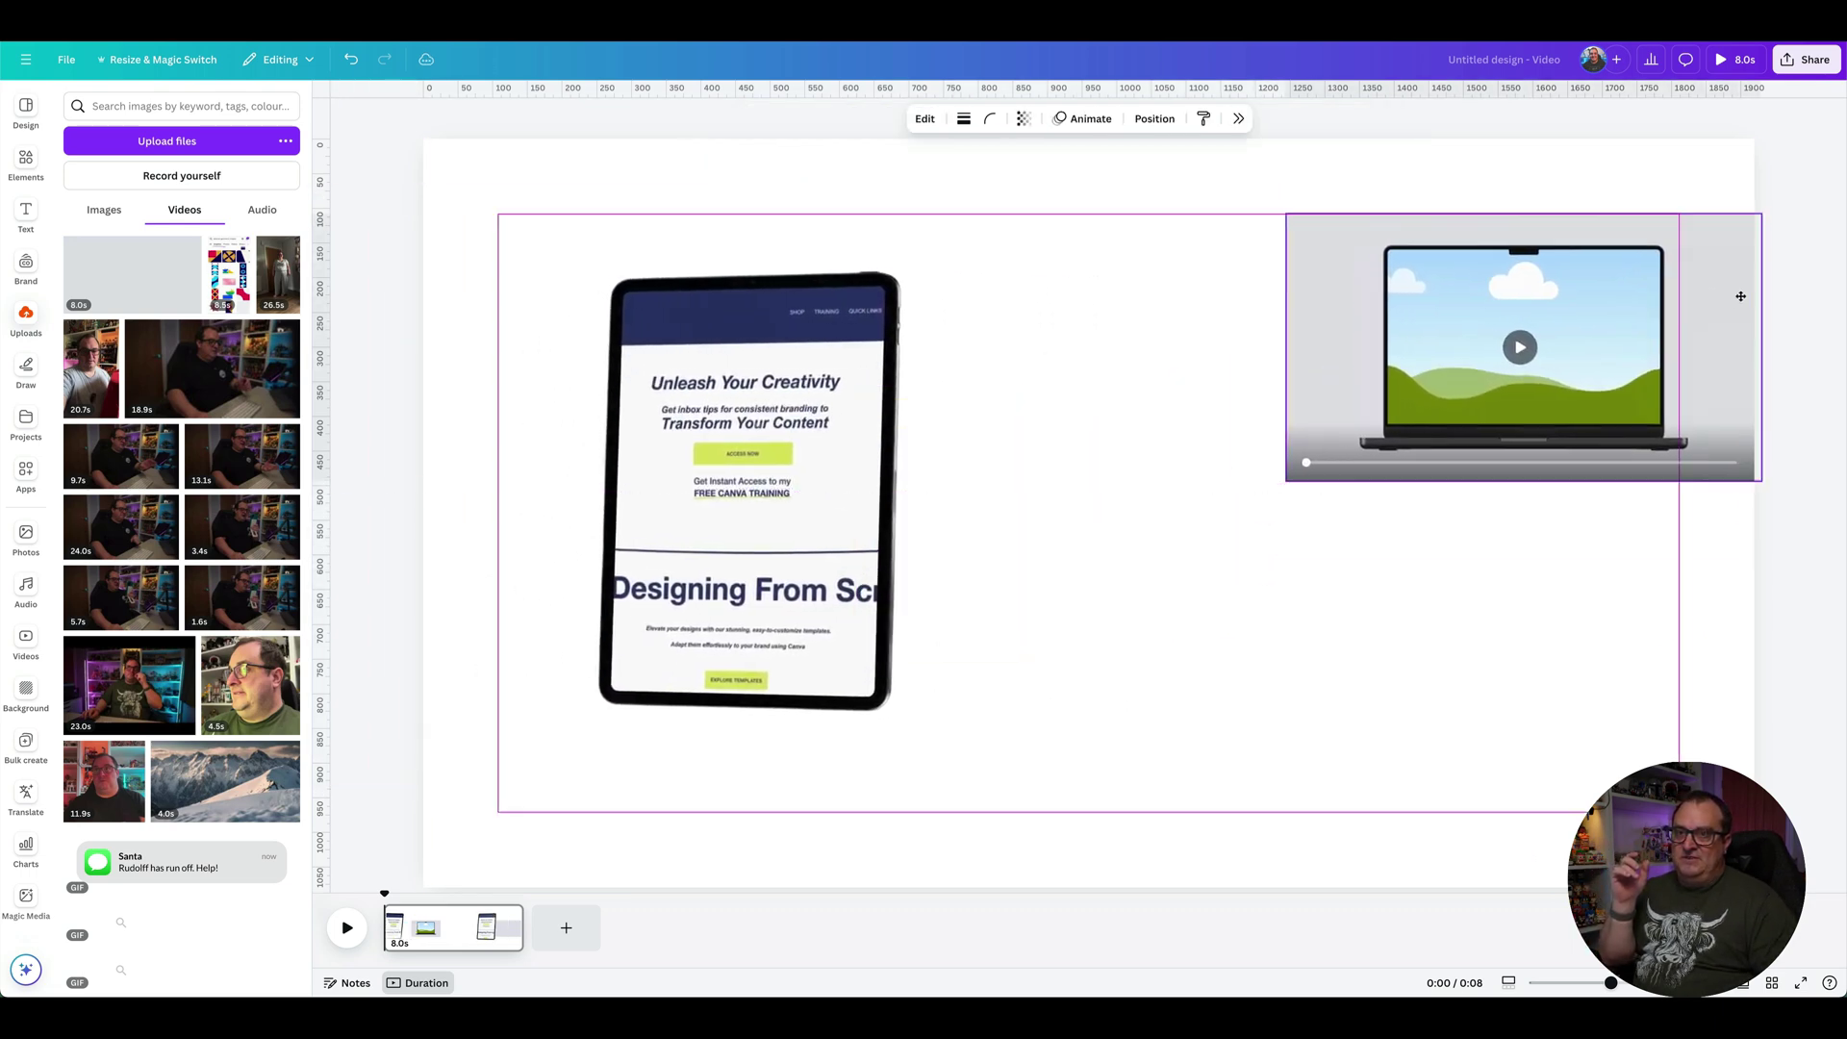
drag(789, 438, 990, 436)
click(949, 481)
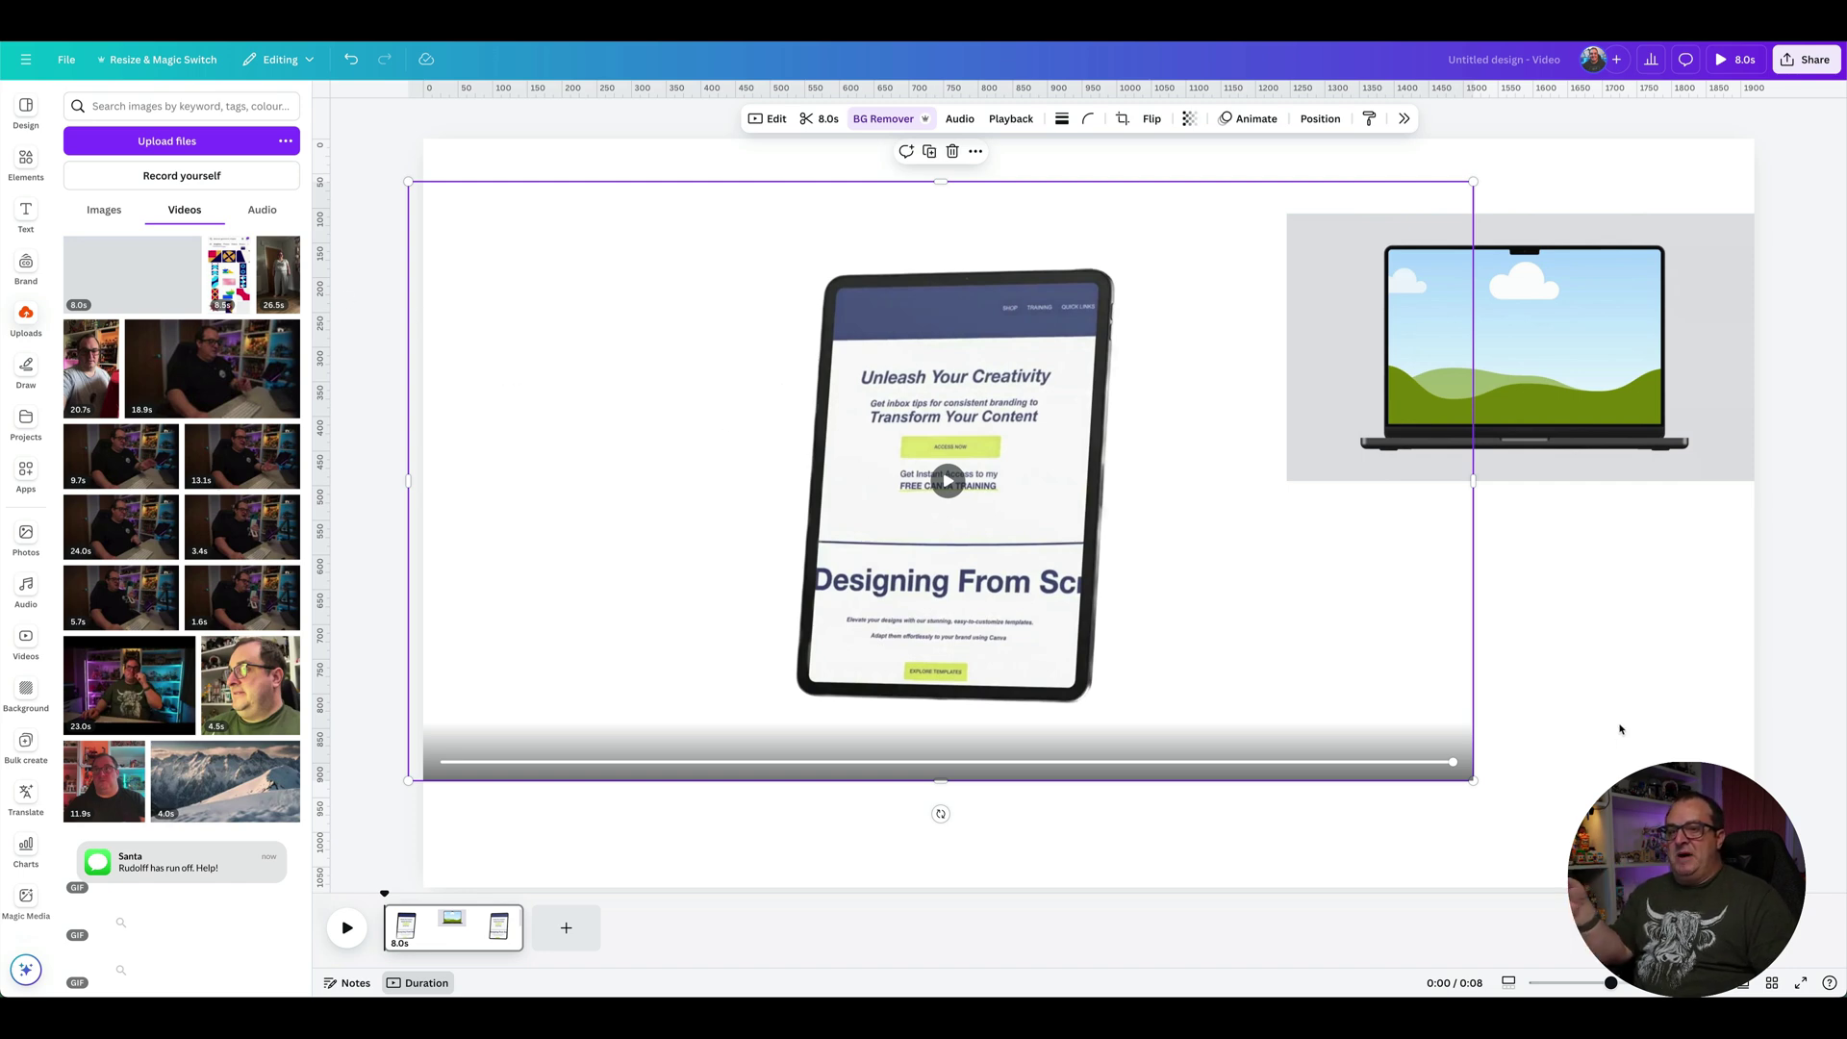
Delete the tablet video and centre the laptop mockup on the now 6.6-second page.
click(1652, 709)
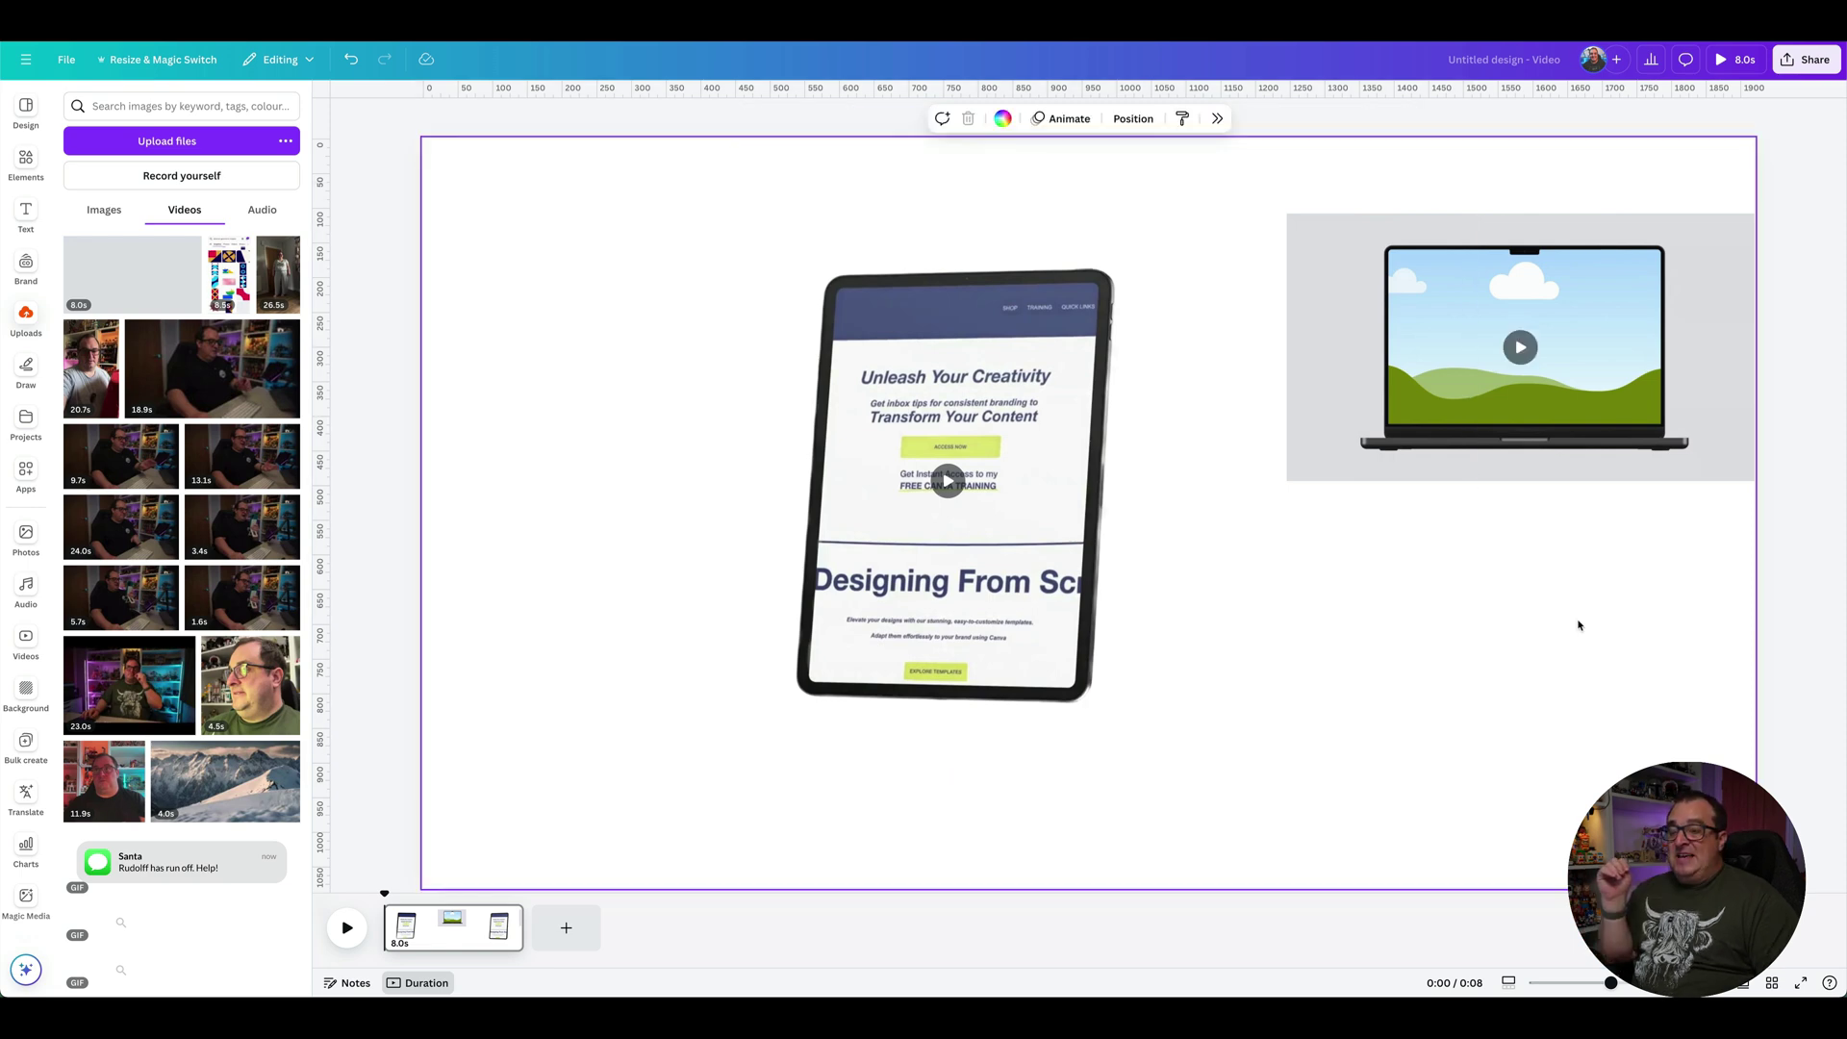
click(984, 315)
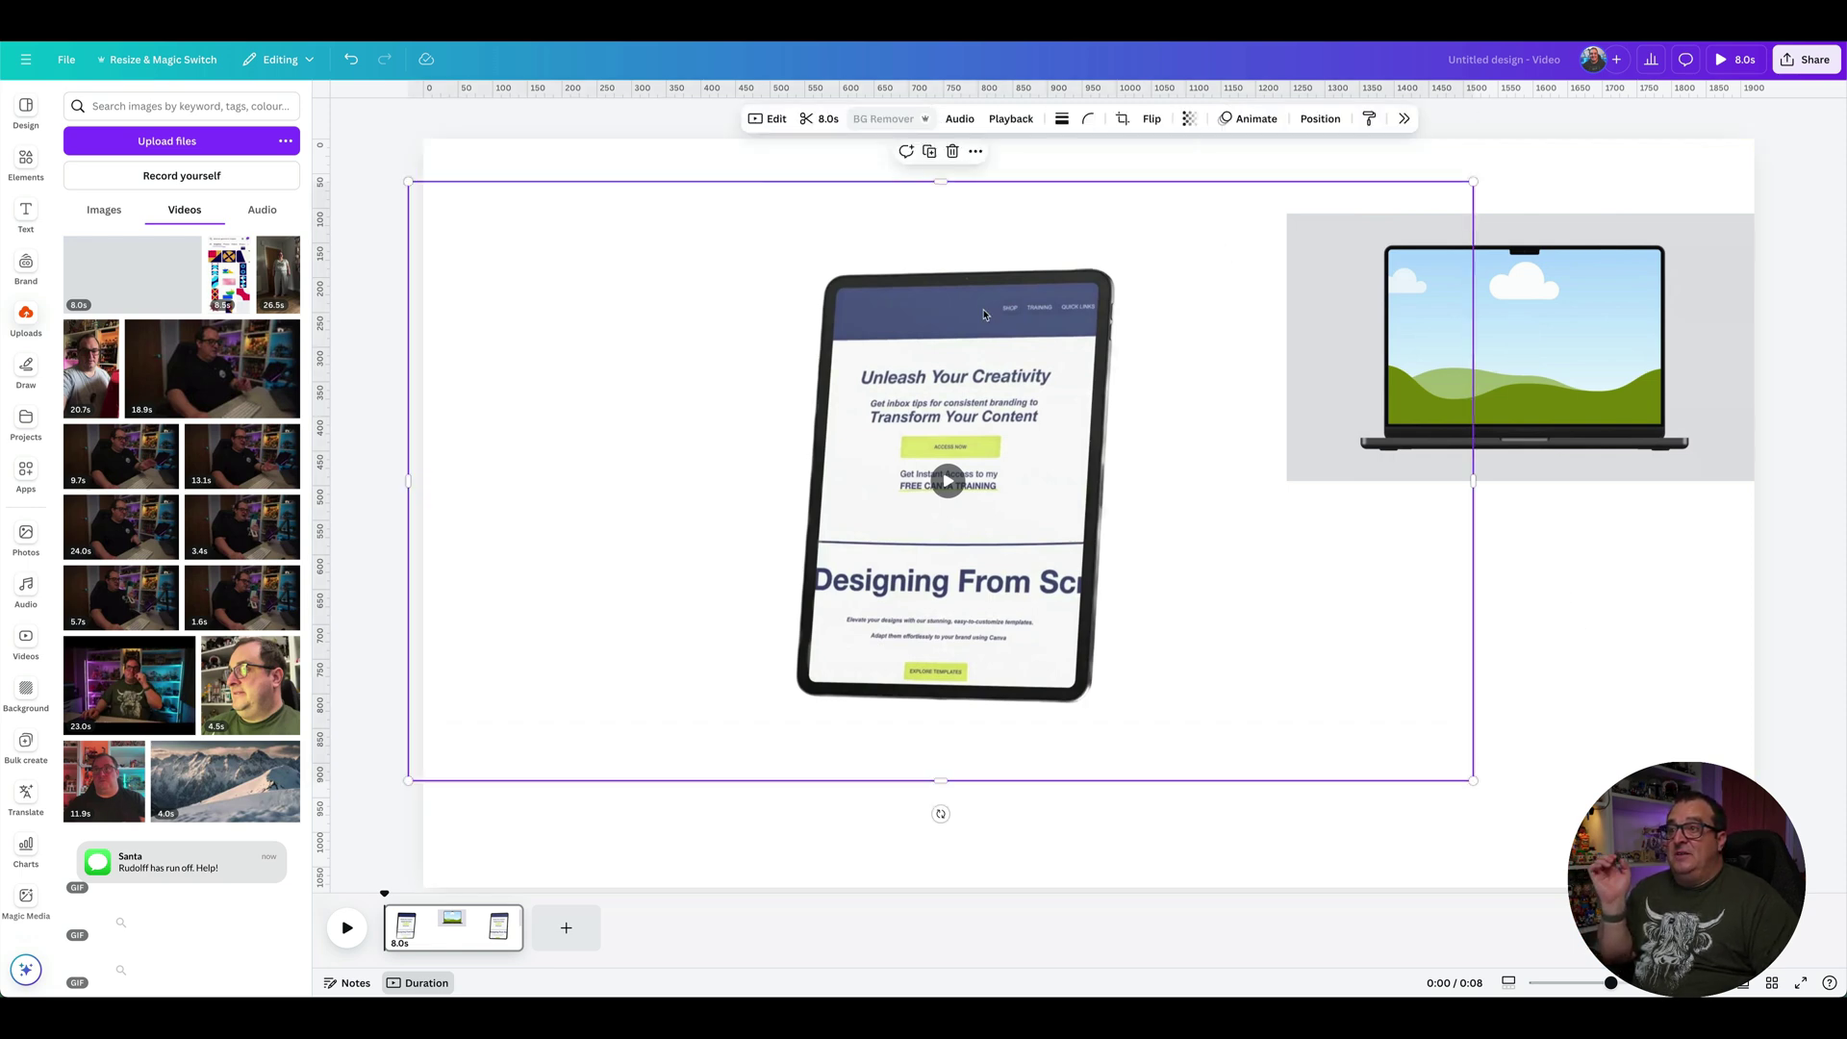
key(Delete)
drag(1249, 246, 826, 334)
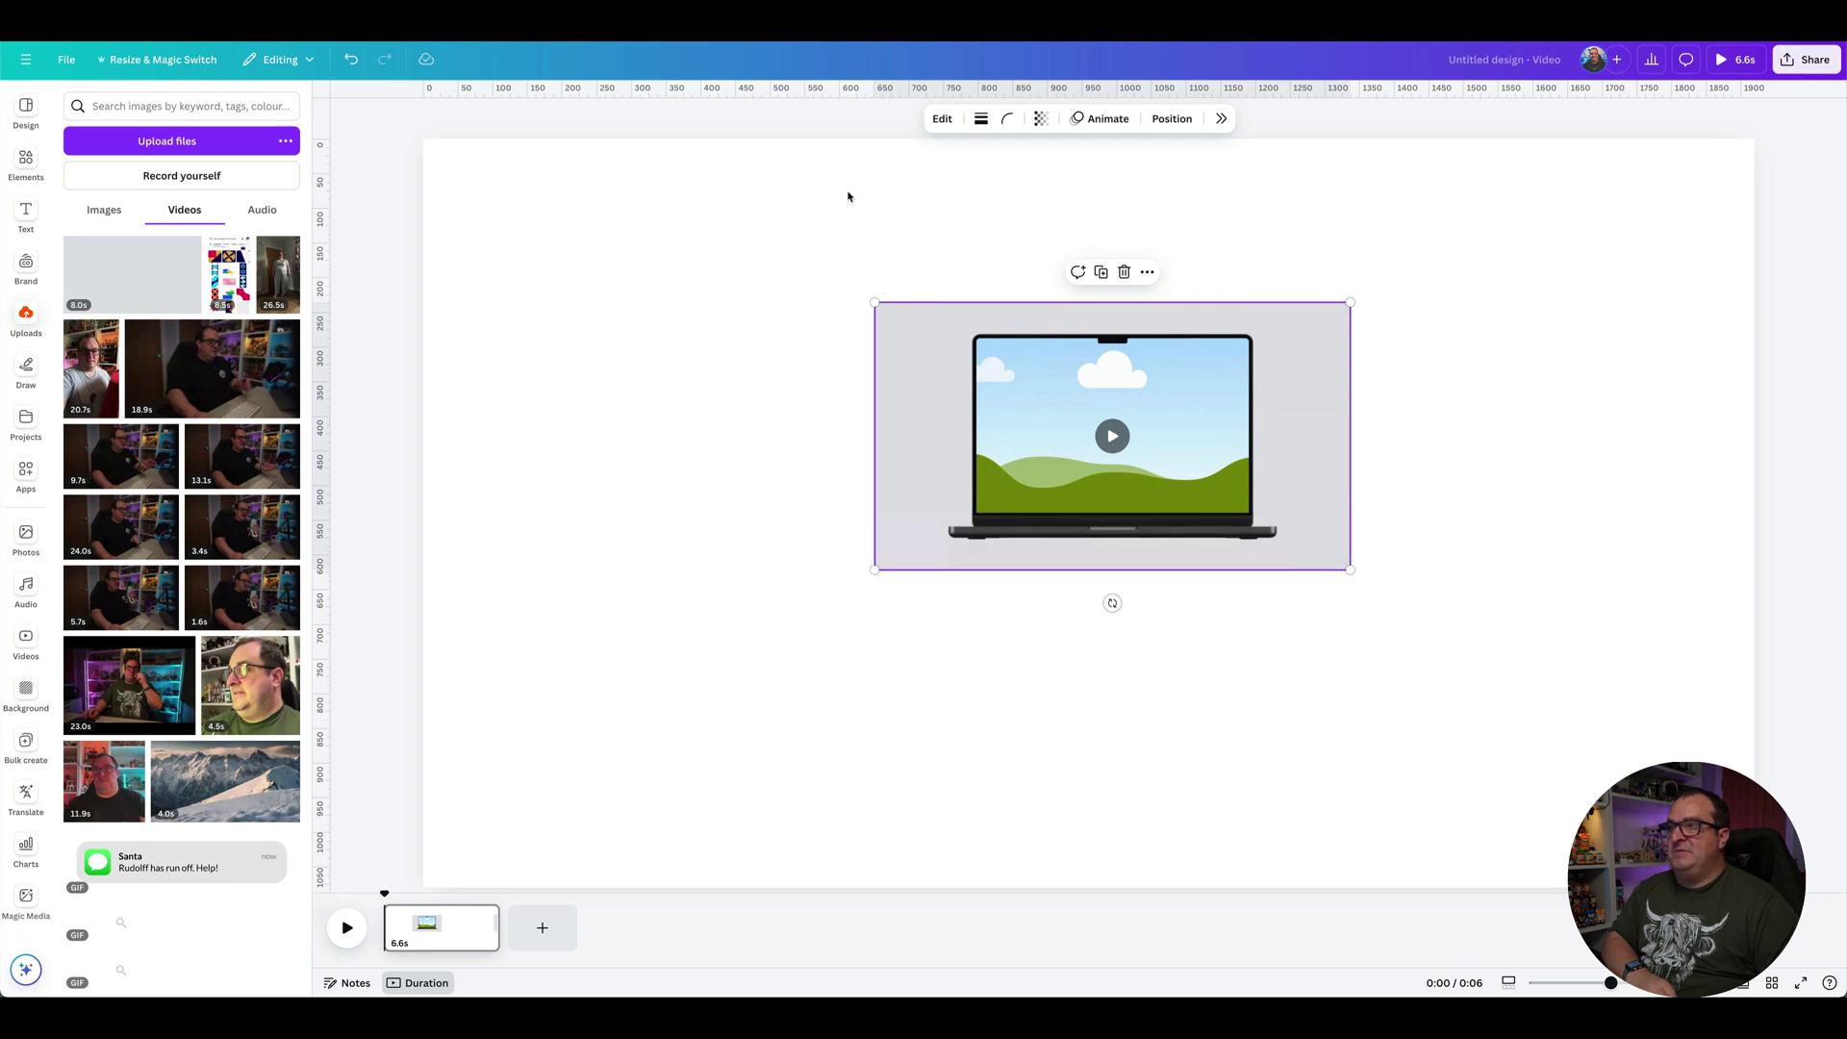
Set the page background to the laptop backdrop's grey #E0E1E6 and shift the laptop right.
click(863, 198)
click(1020, 119)
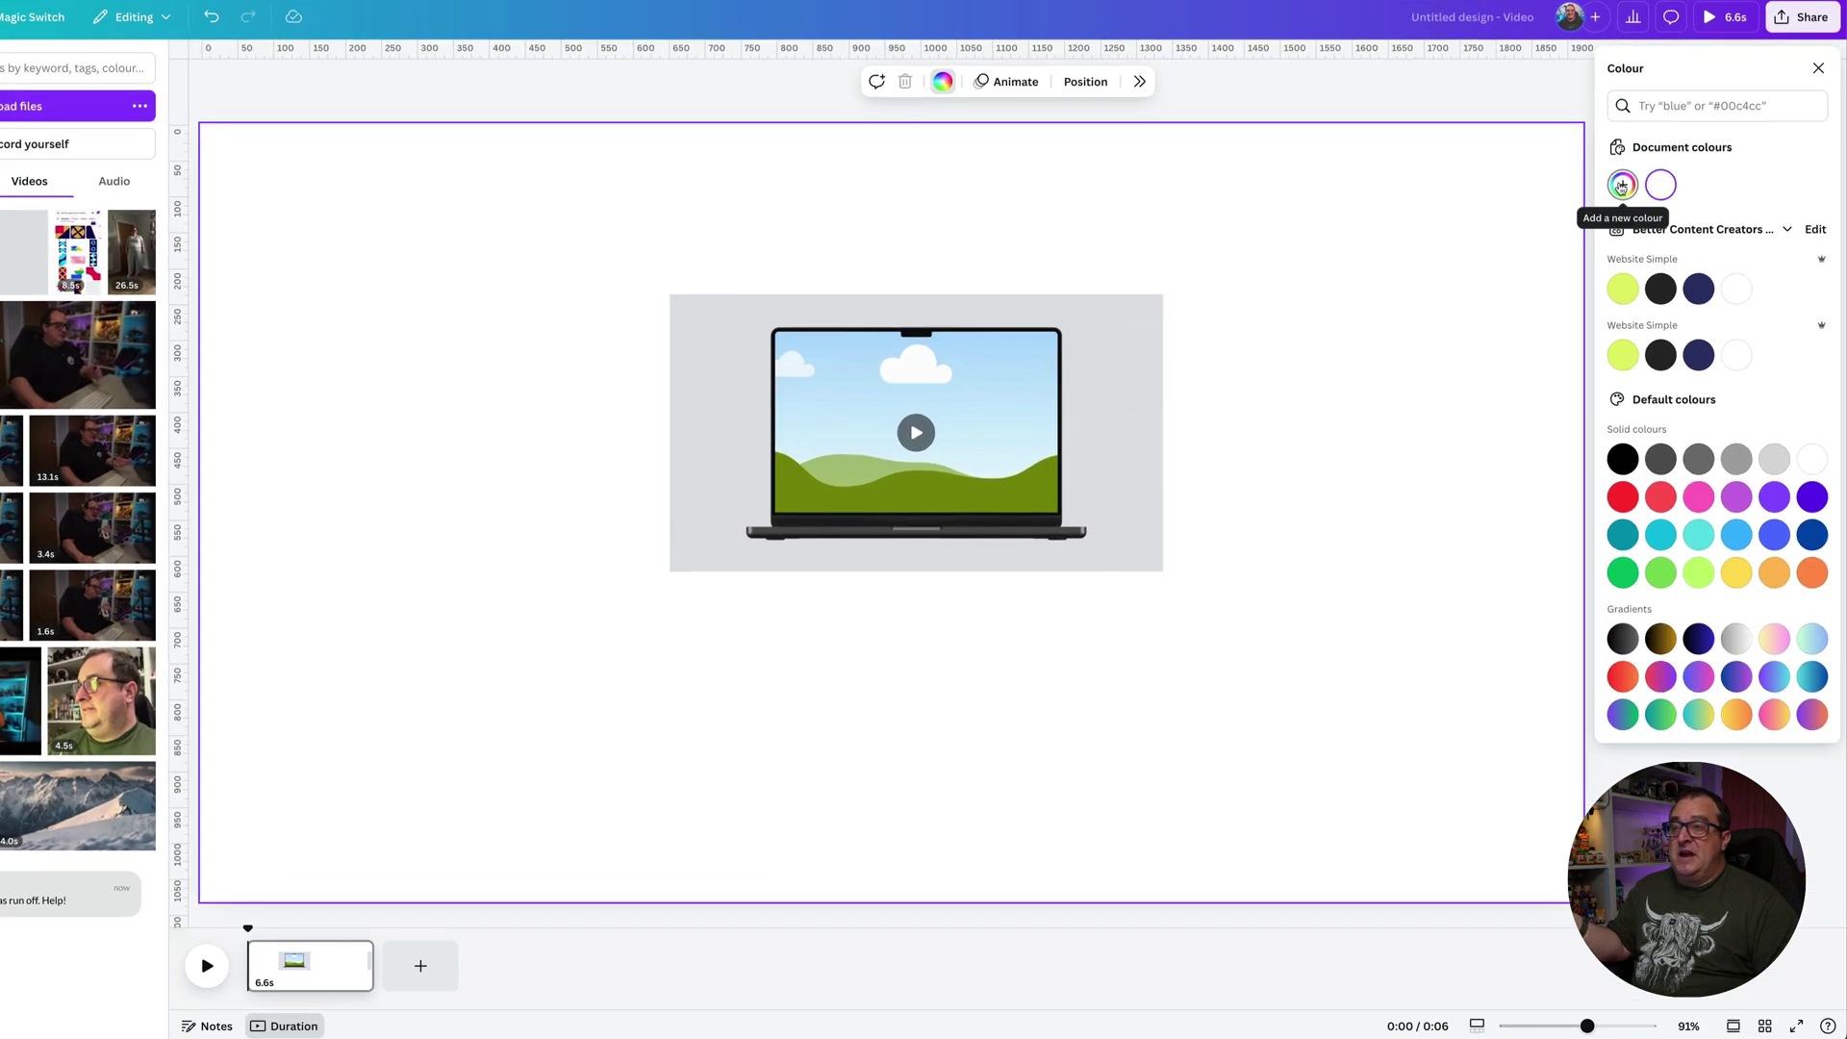
click(1622, 186)
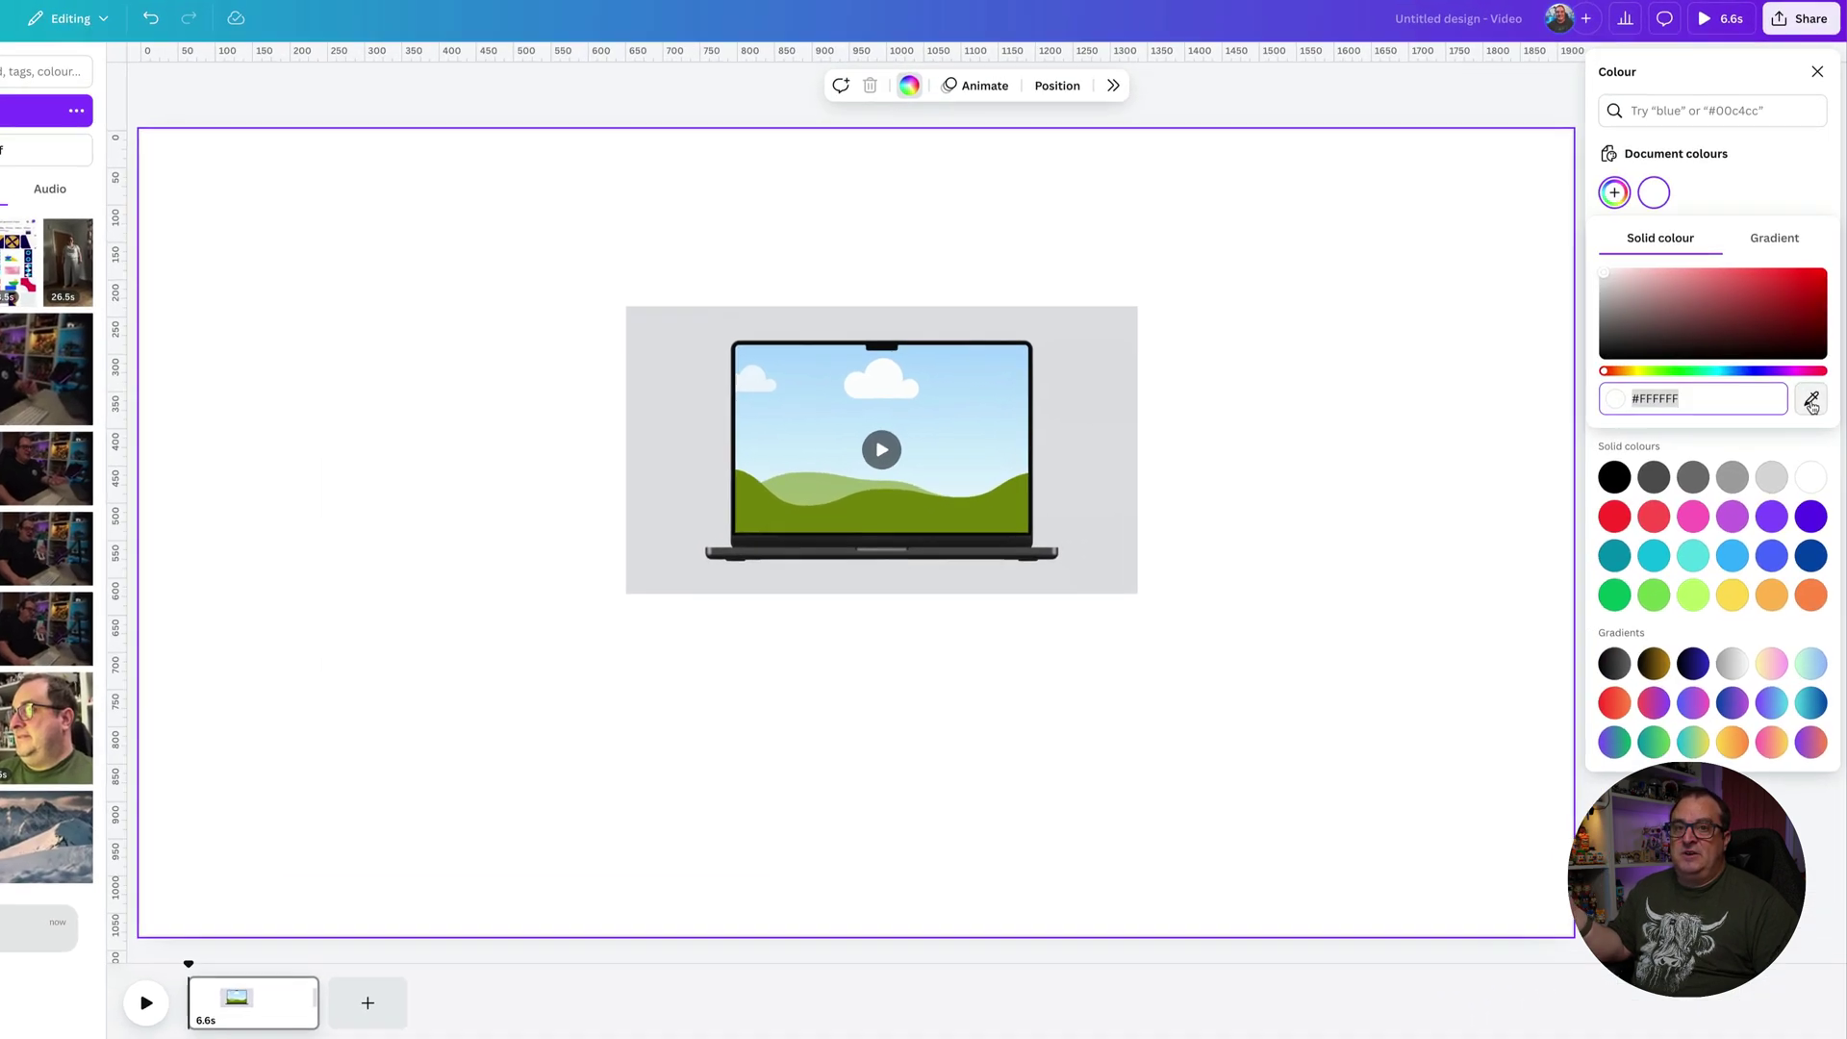
click(1810, 379)
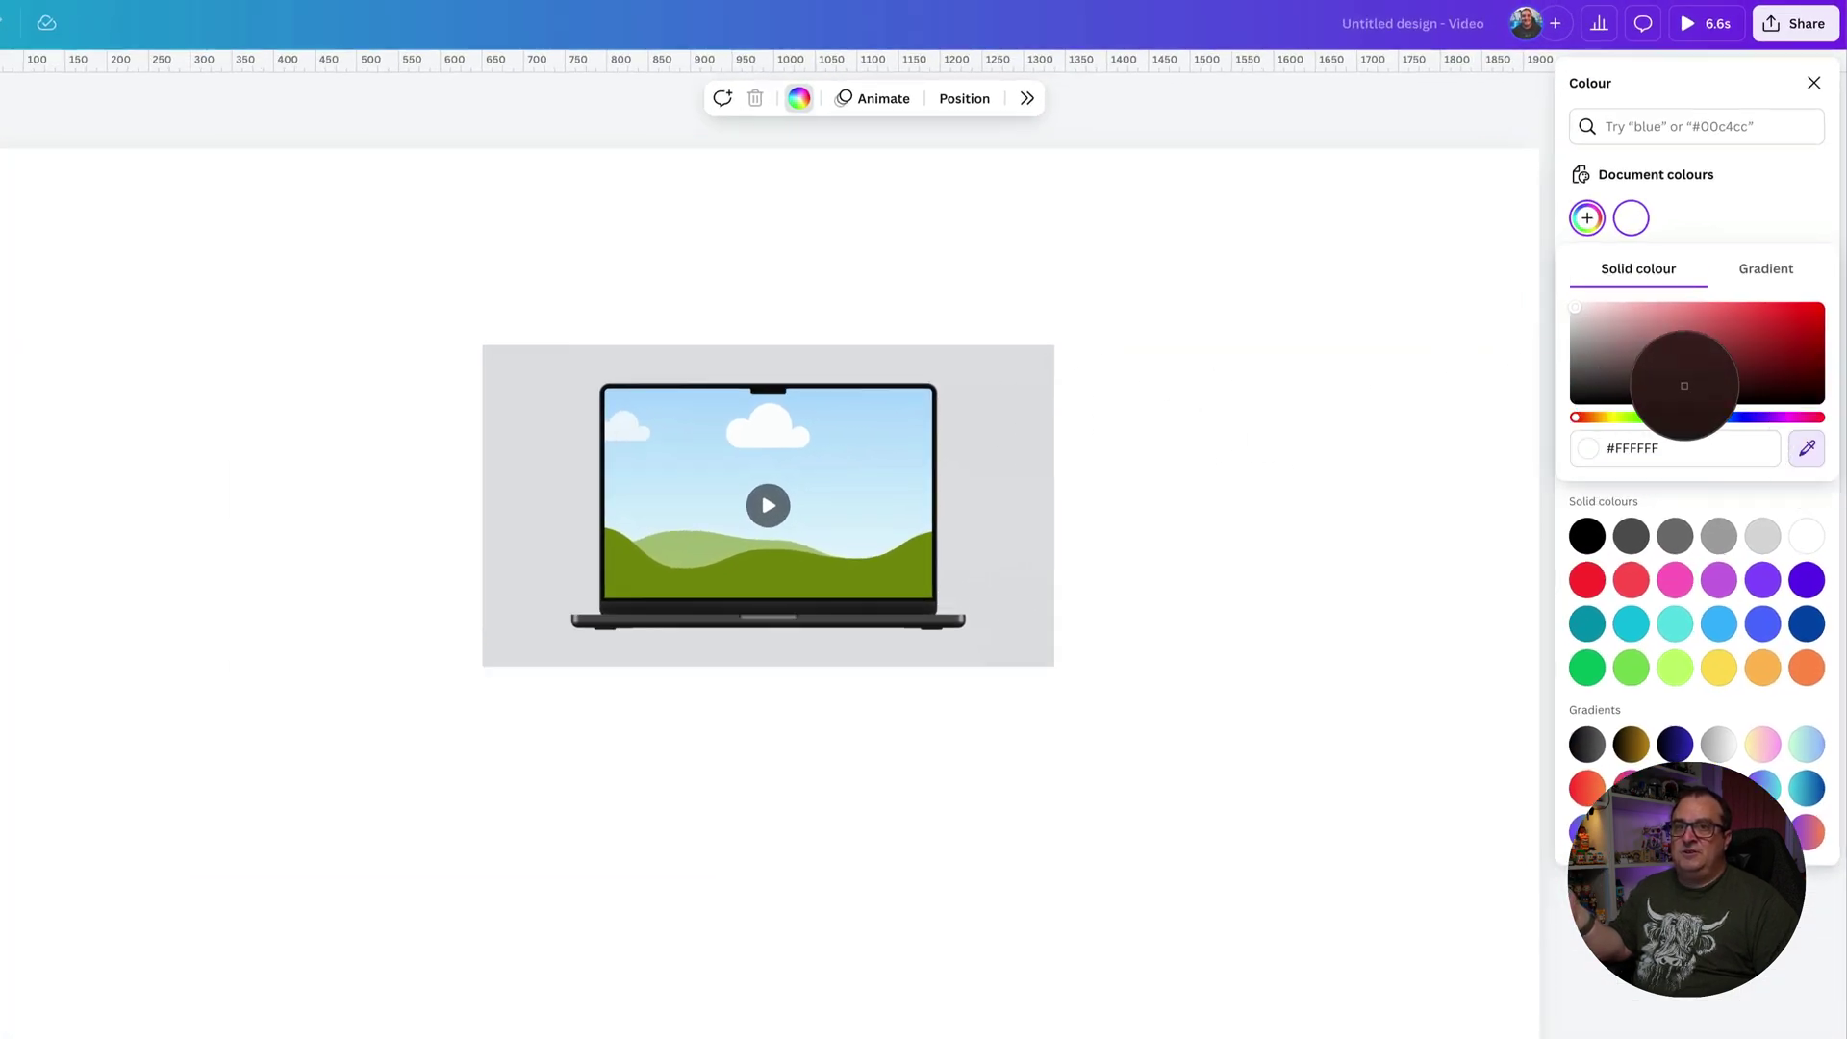
click(996, 421)
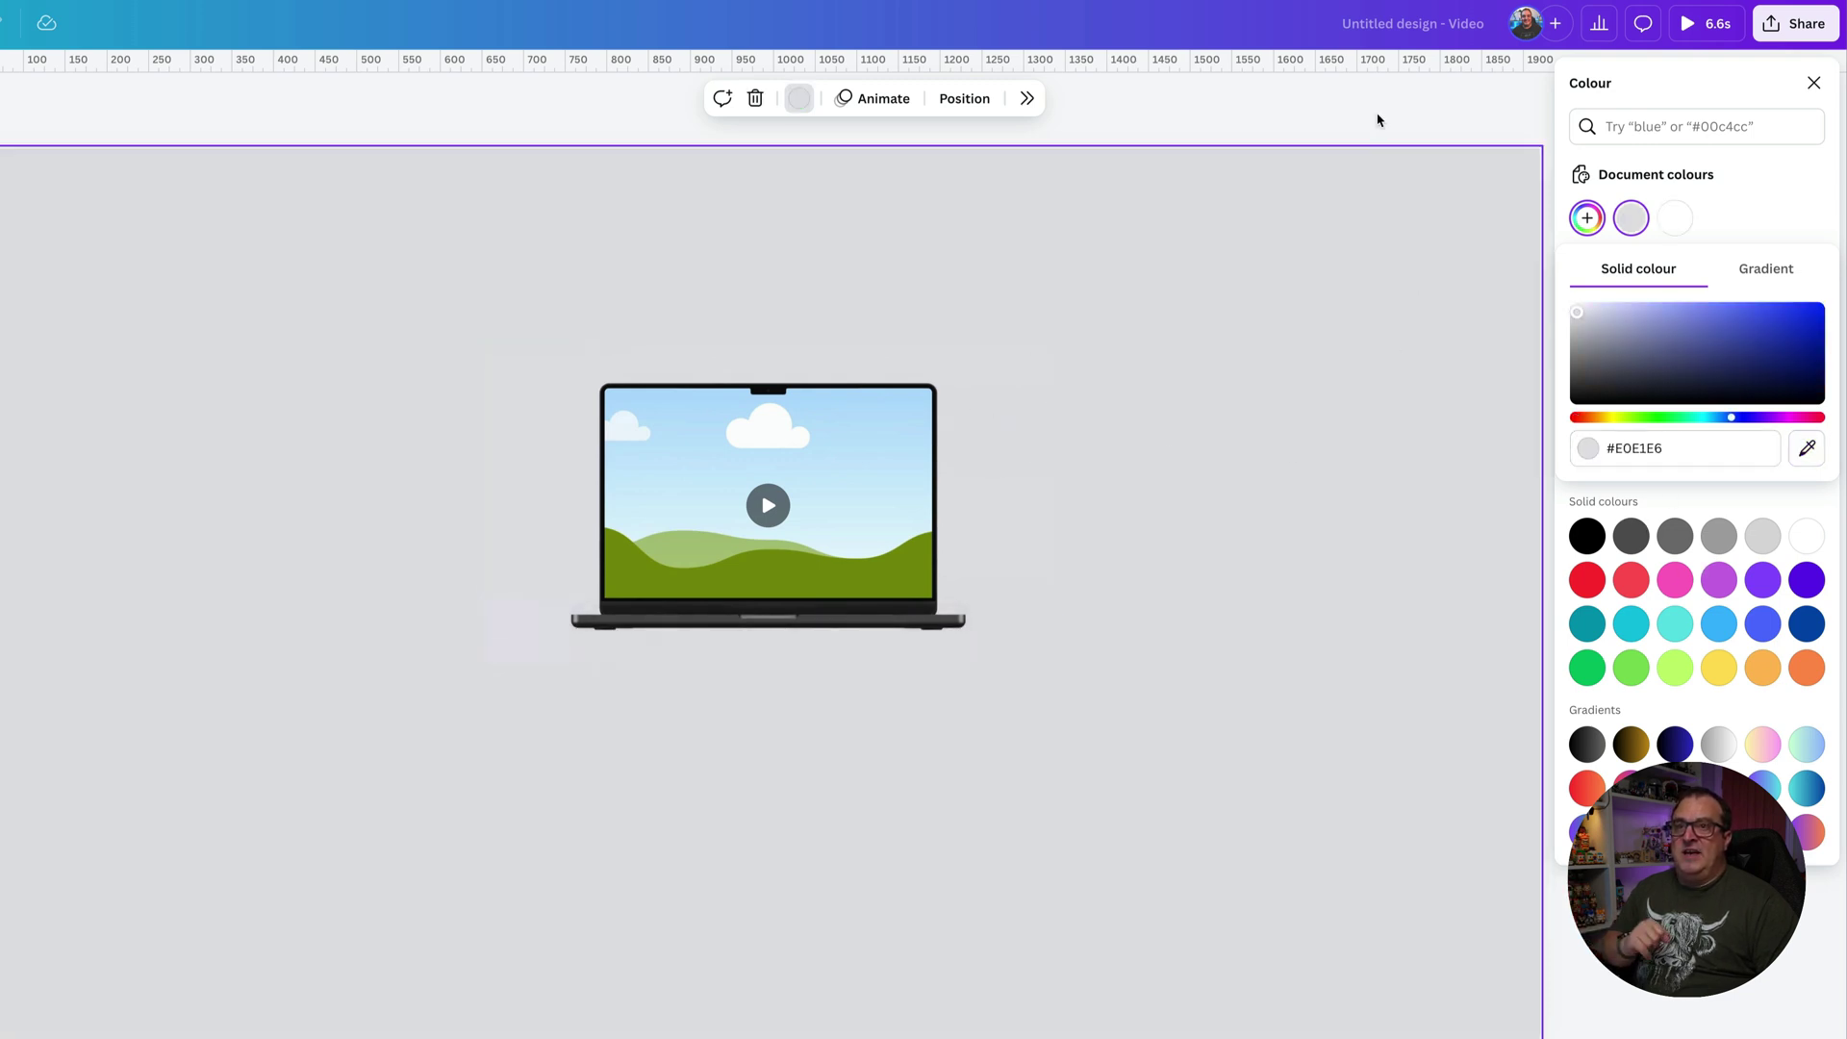
key(Escape)
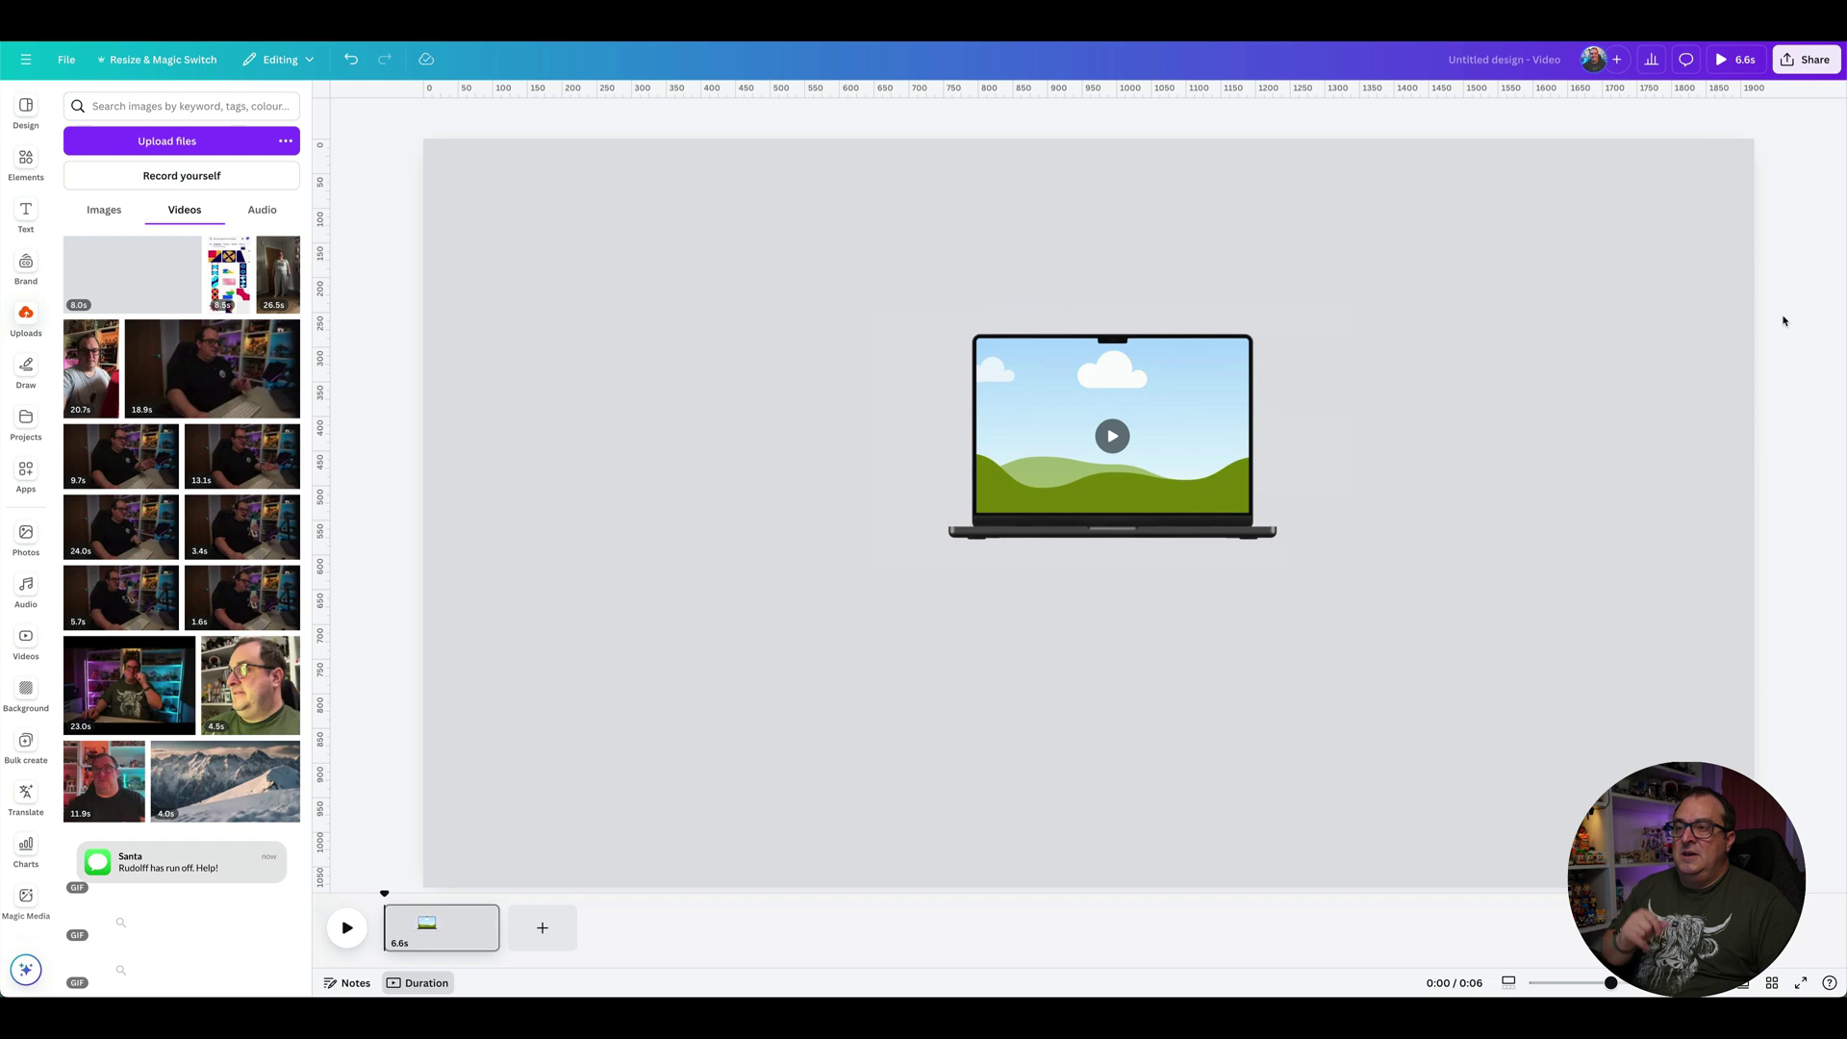
drag(1203, 400, 1476, 468)
click(893, 352)
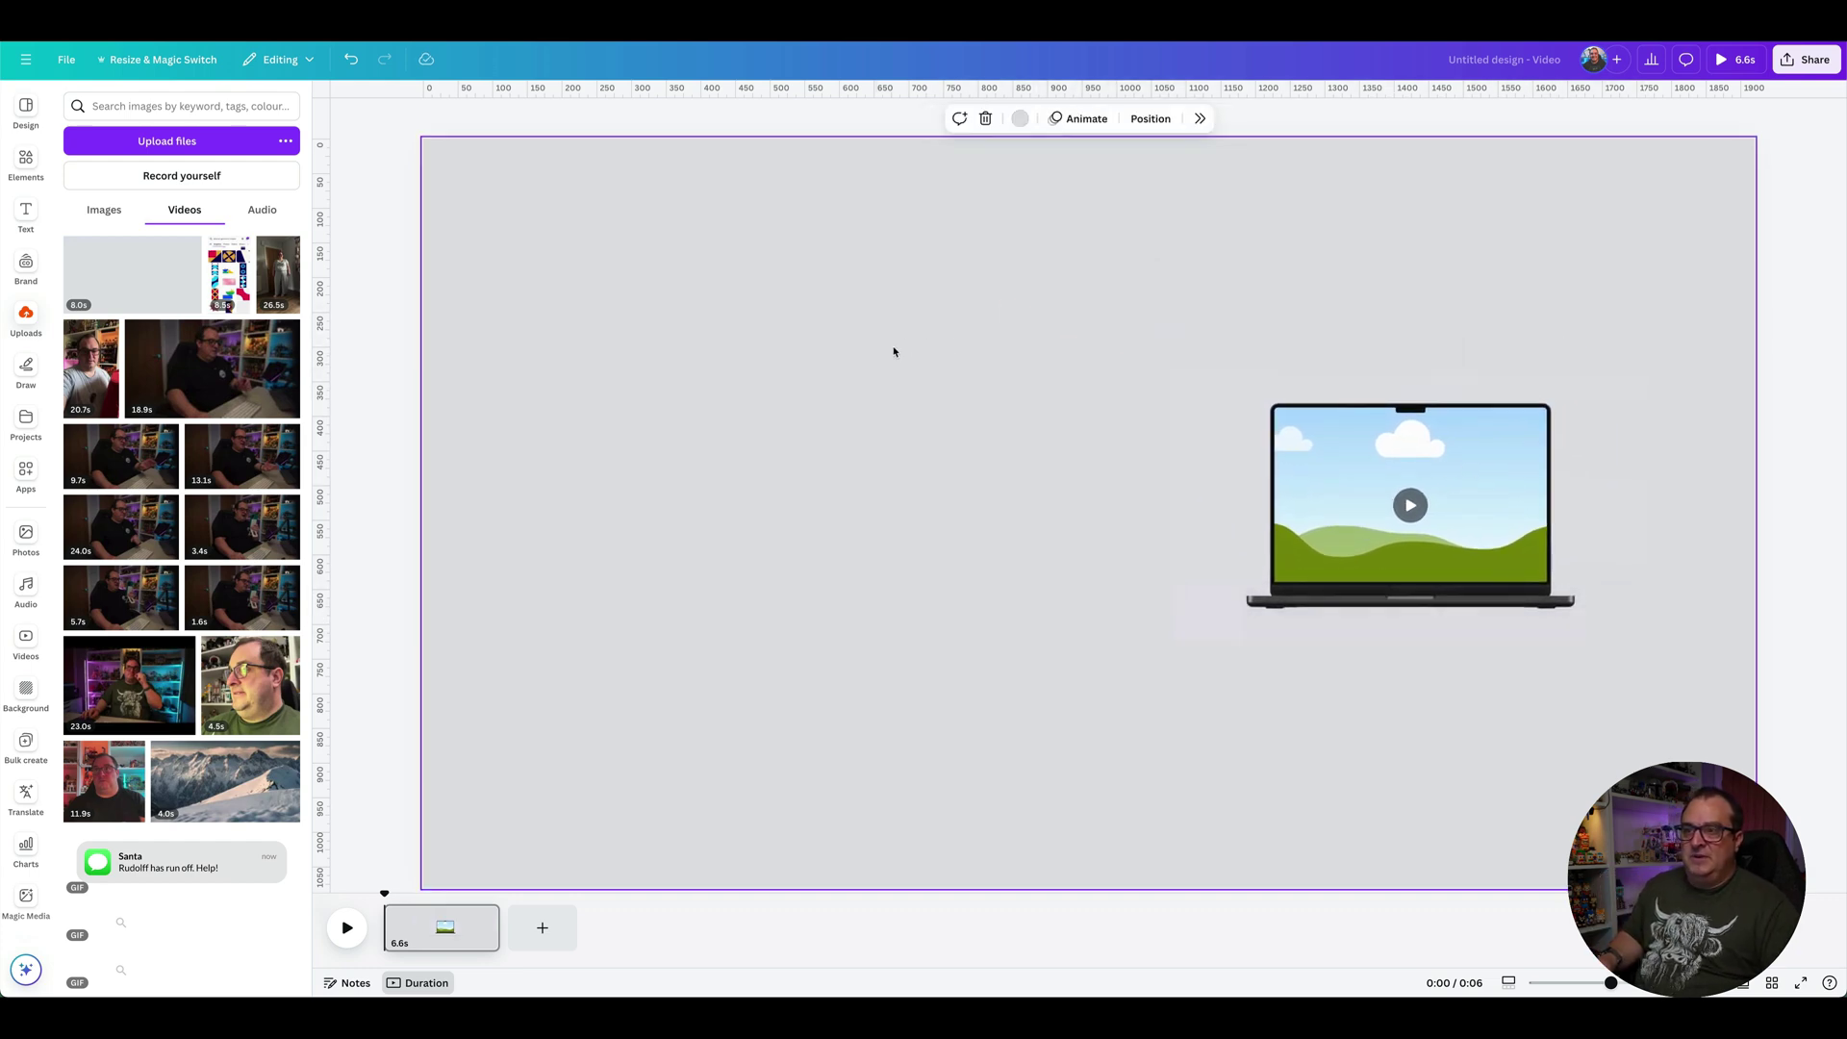
scroll(1113, 338, up, 5)
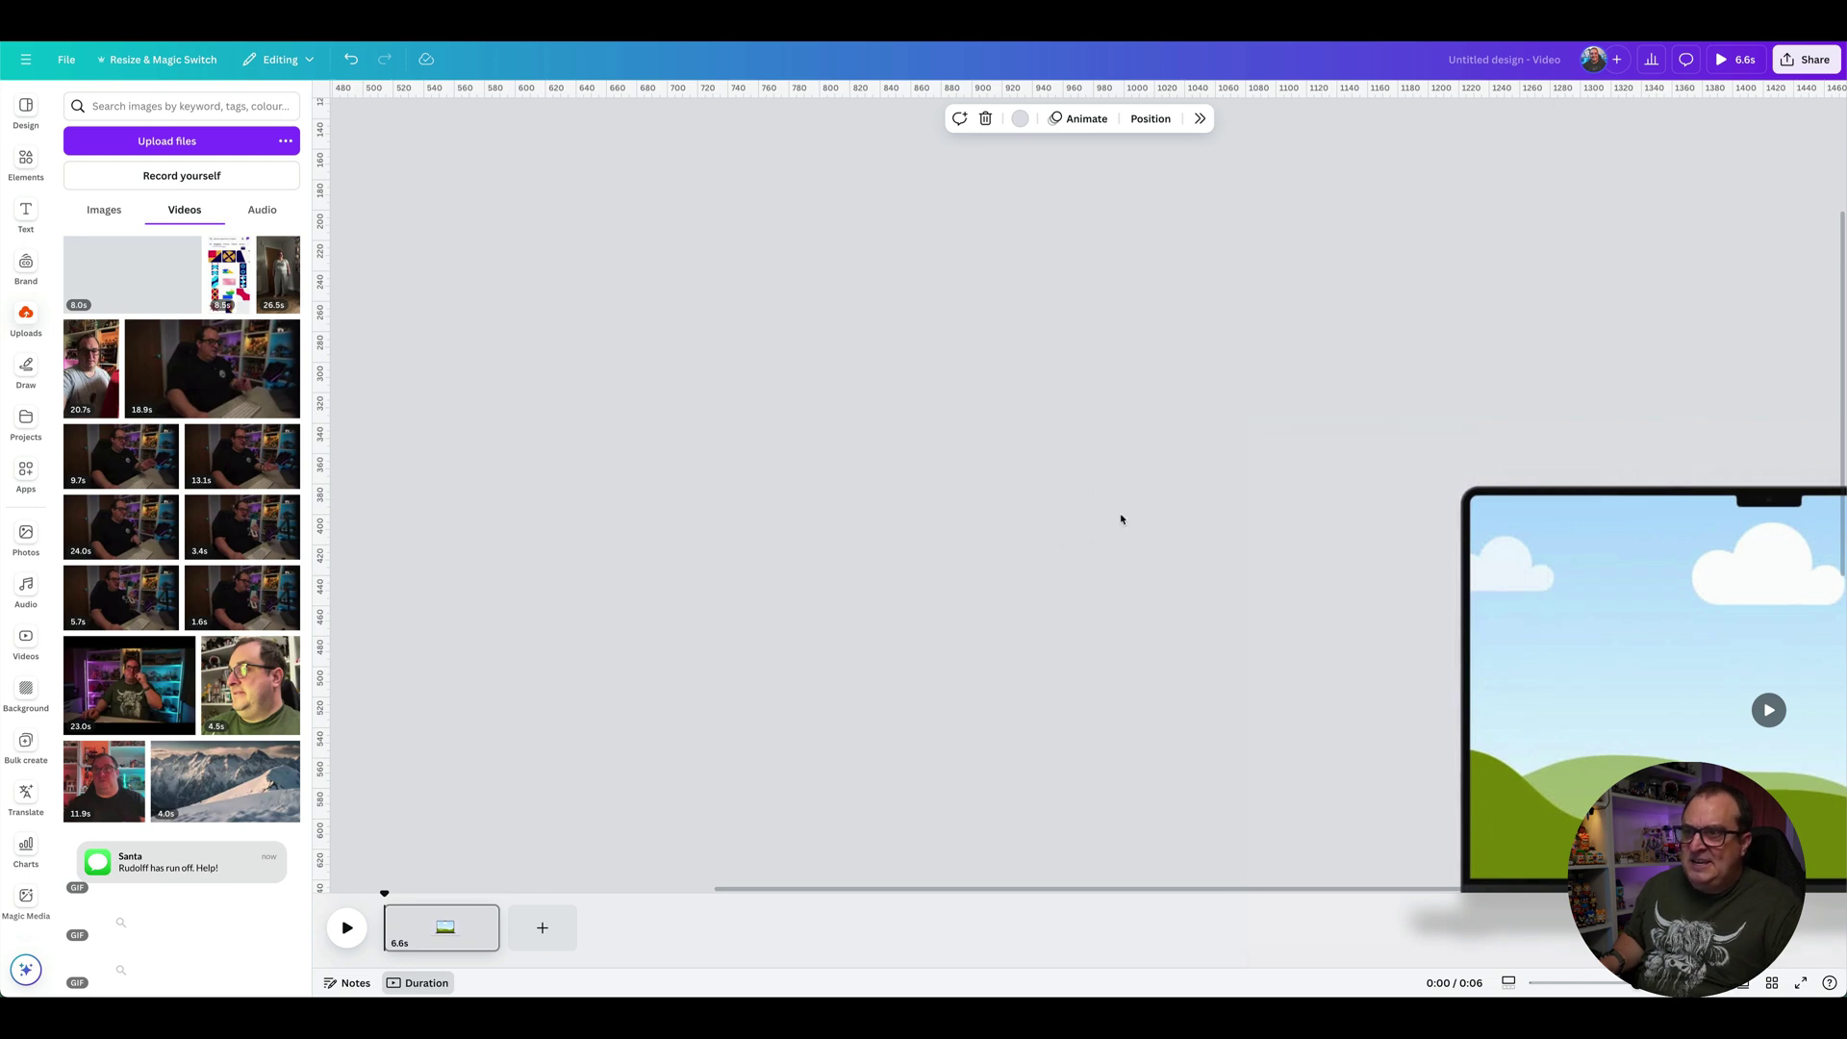
scroll(1121, 520, down, 5)
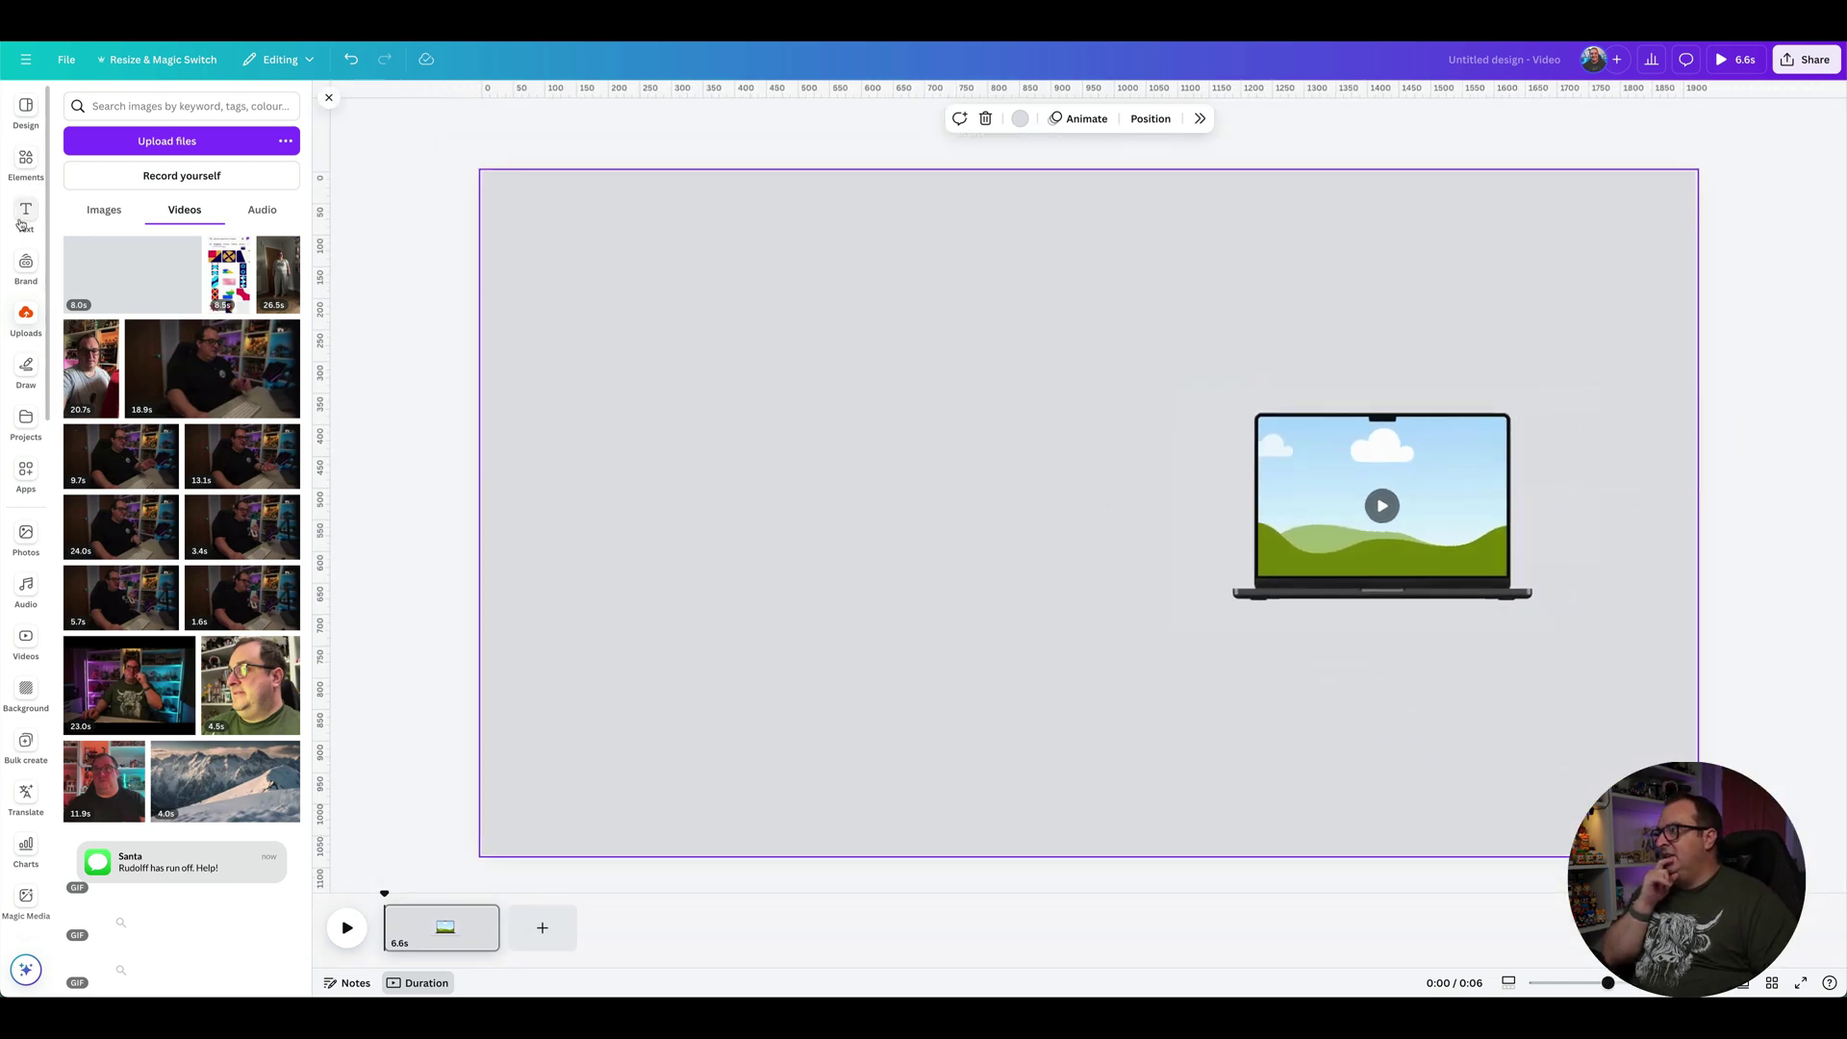
Add an Anton title reading 'New' and 'Video' on two lines, moved up and left.
click(23, 214)
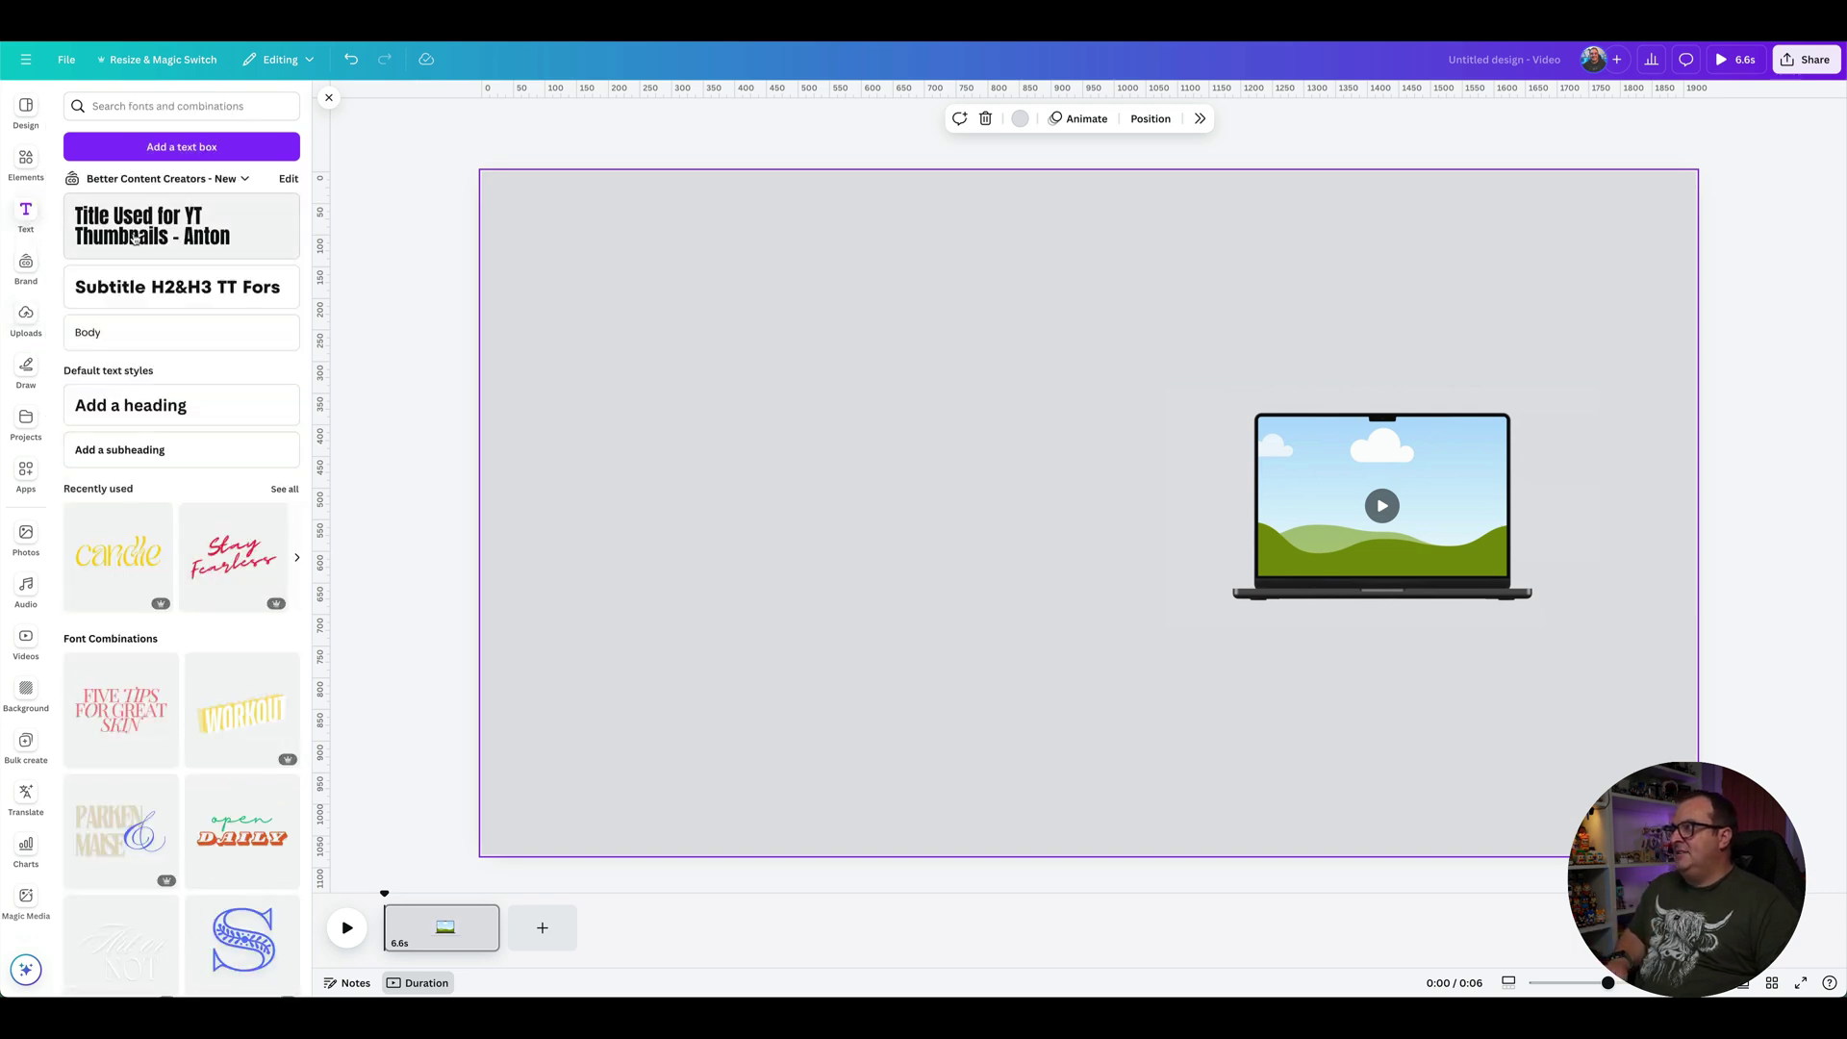
click(154, 226)
text(New)
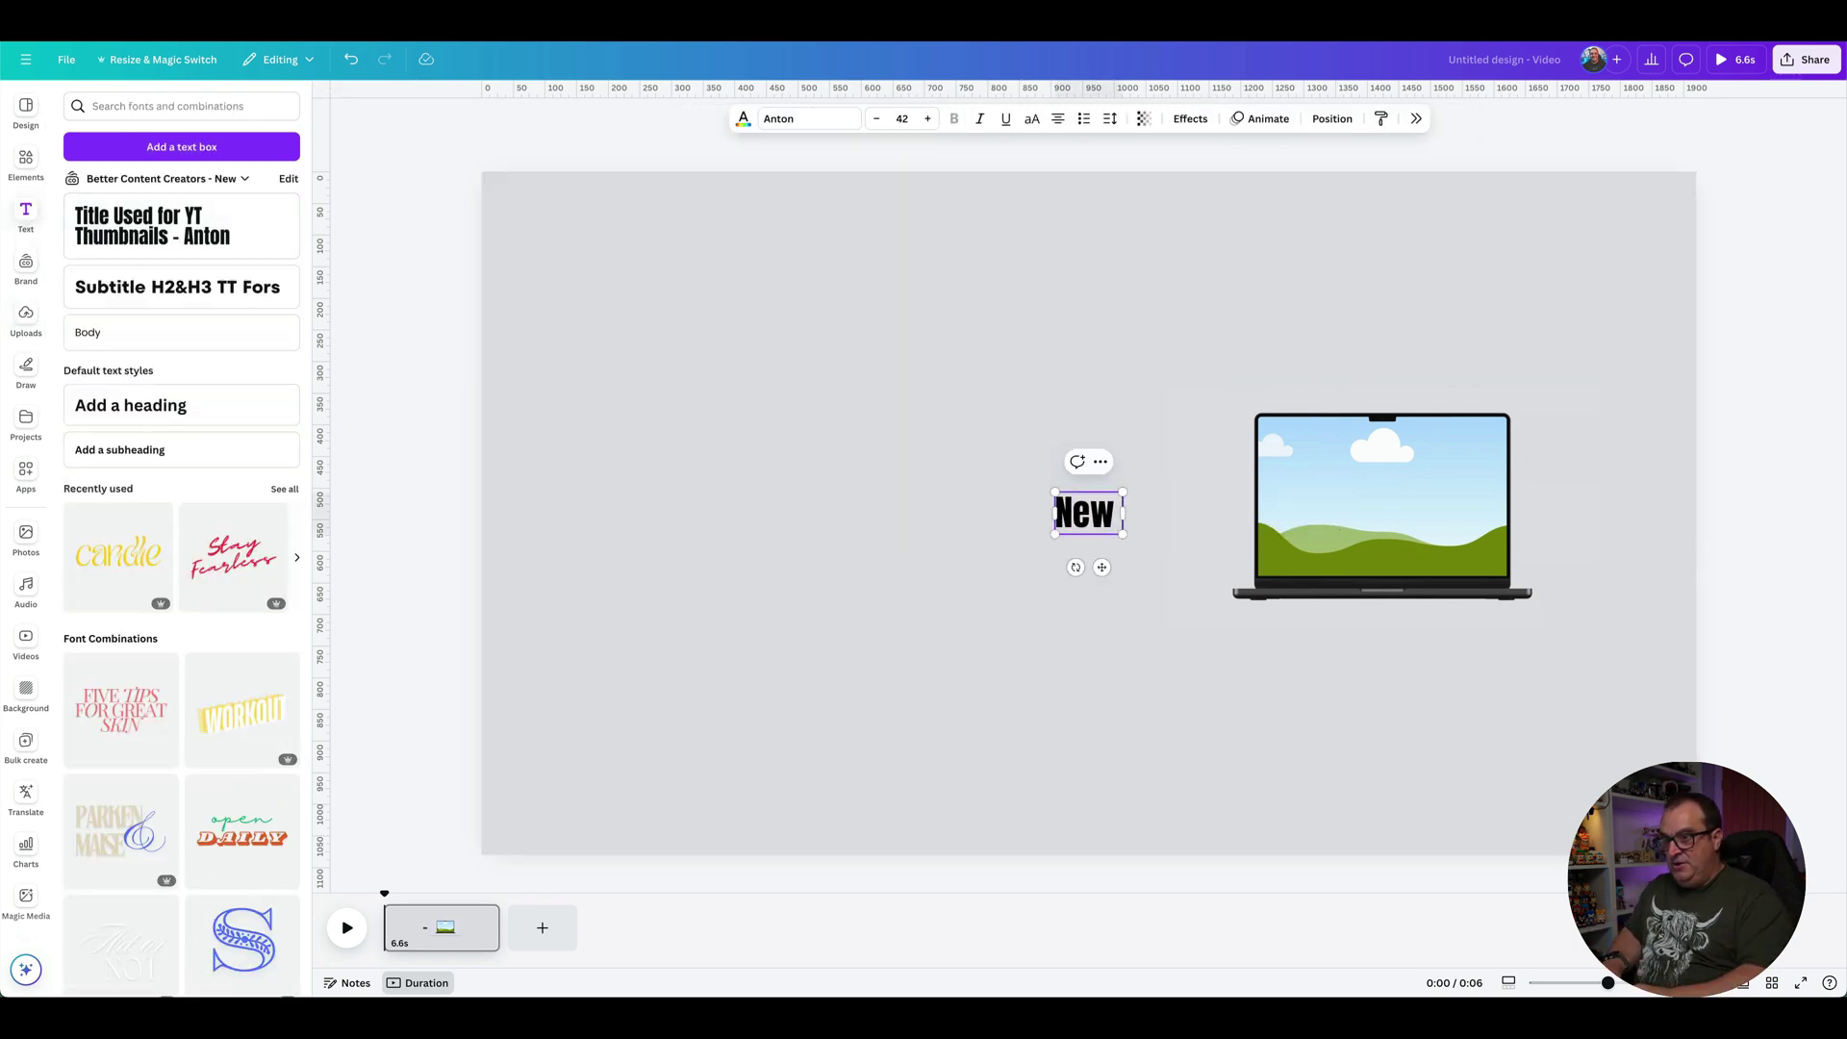
key(Return)
text(Video)
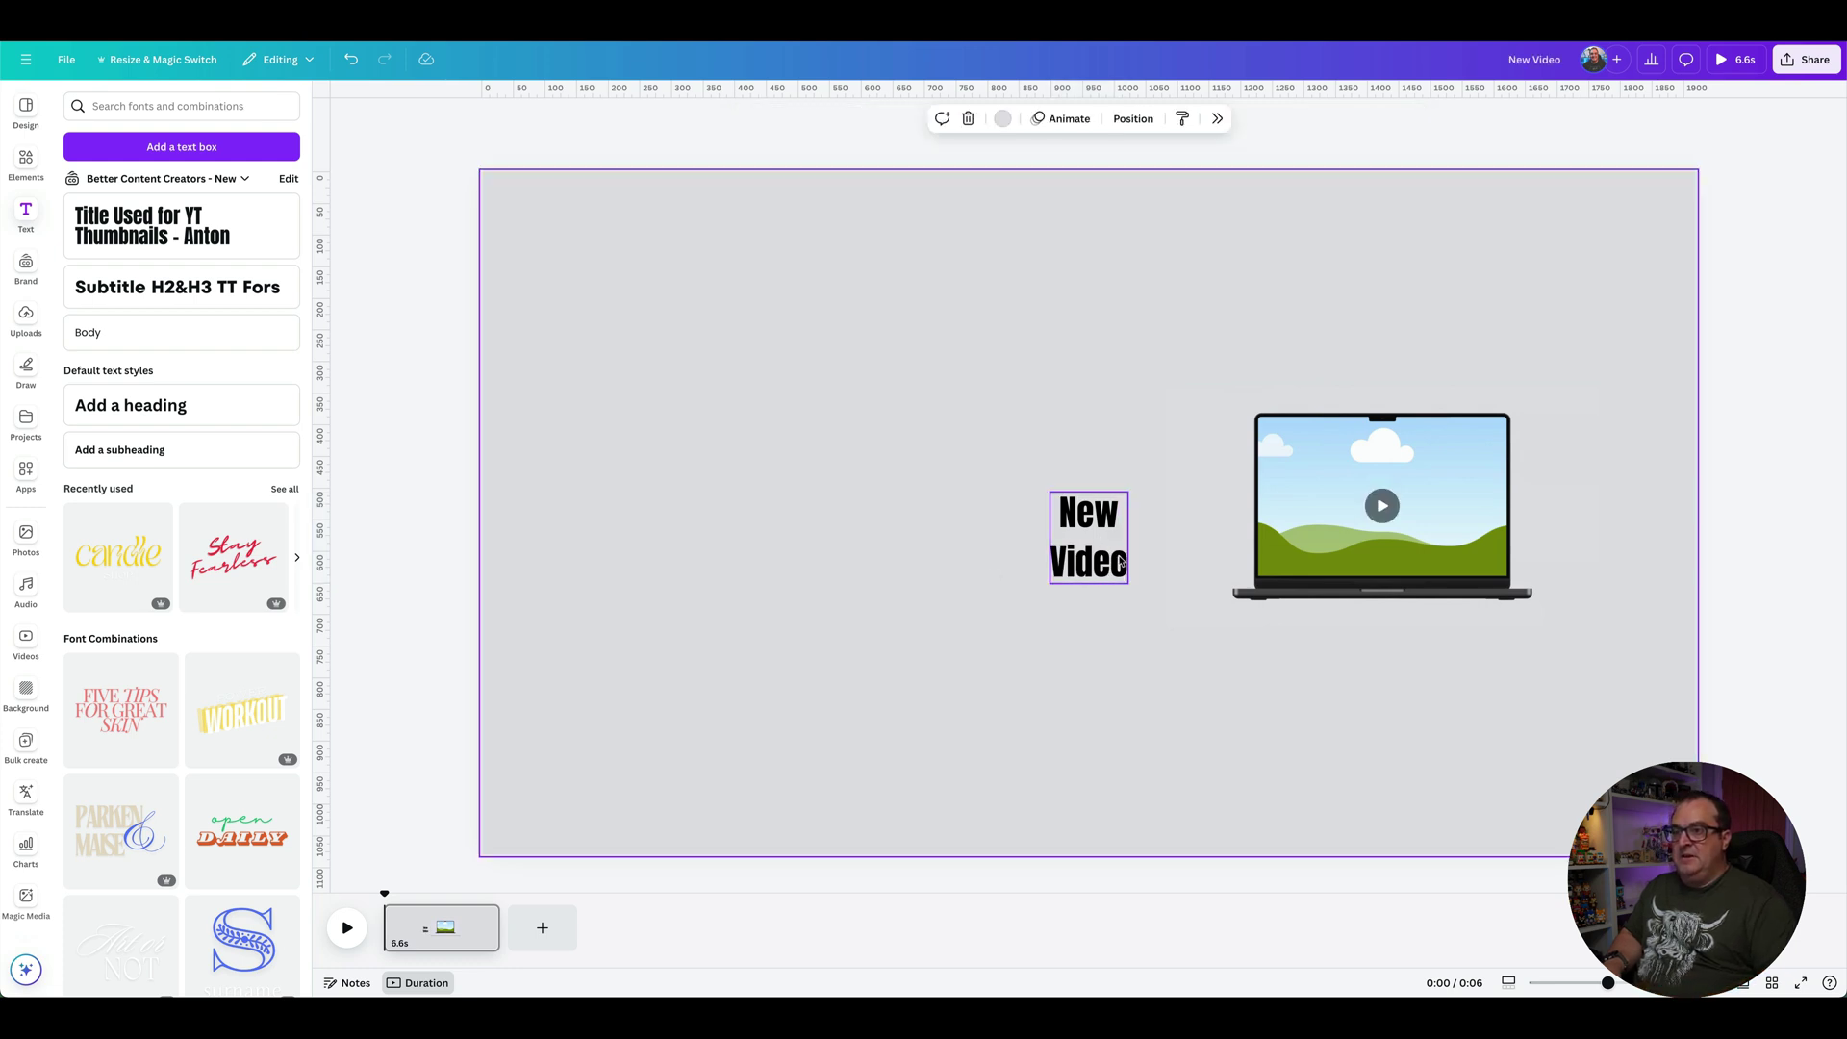
drag(1124, 565, 905, 574)
Give the heading 1.02 line spacing, uppercase, size 138, and position it left of the laptop.
click(1159, 119)
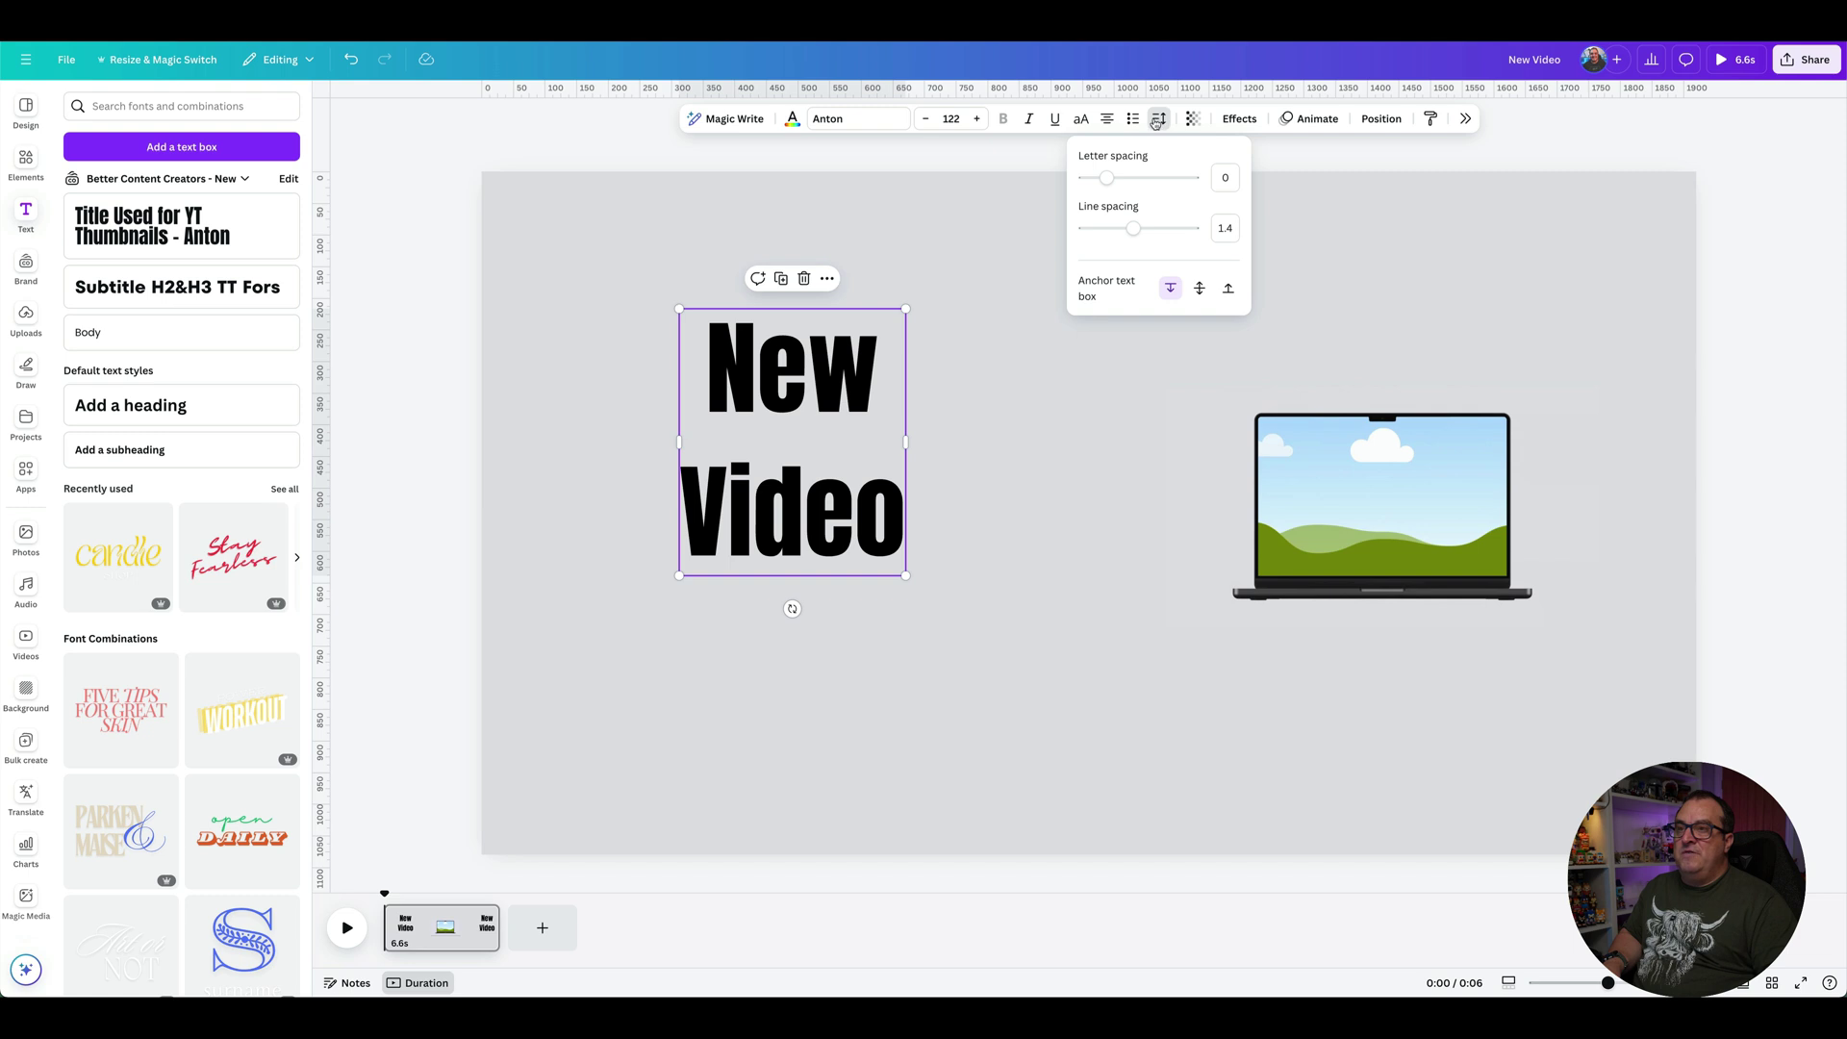
drag(1137, 231, 1113, 229)
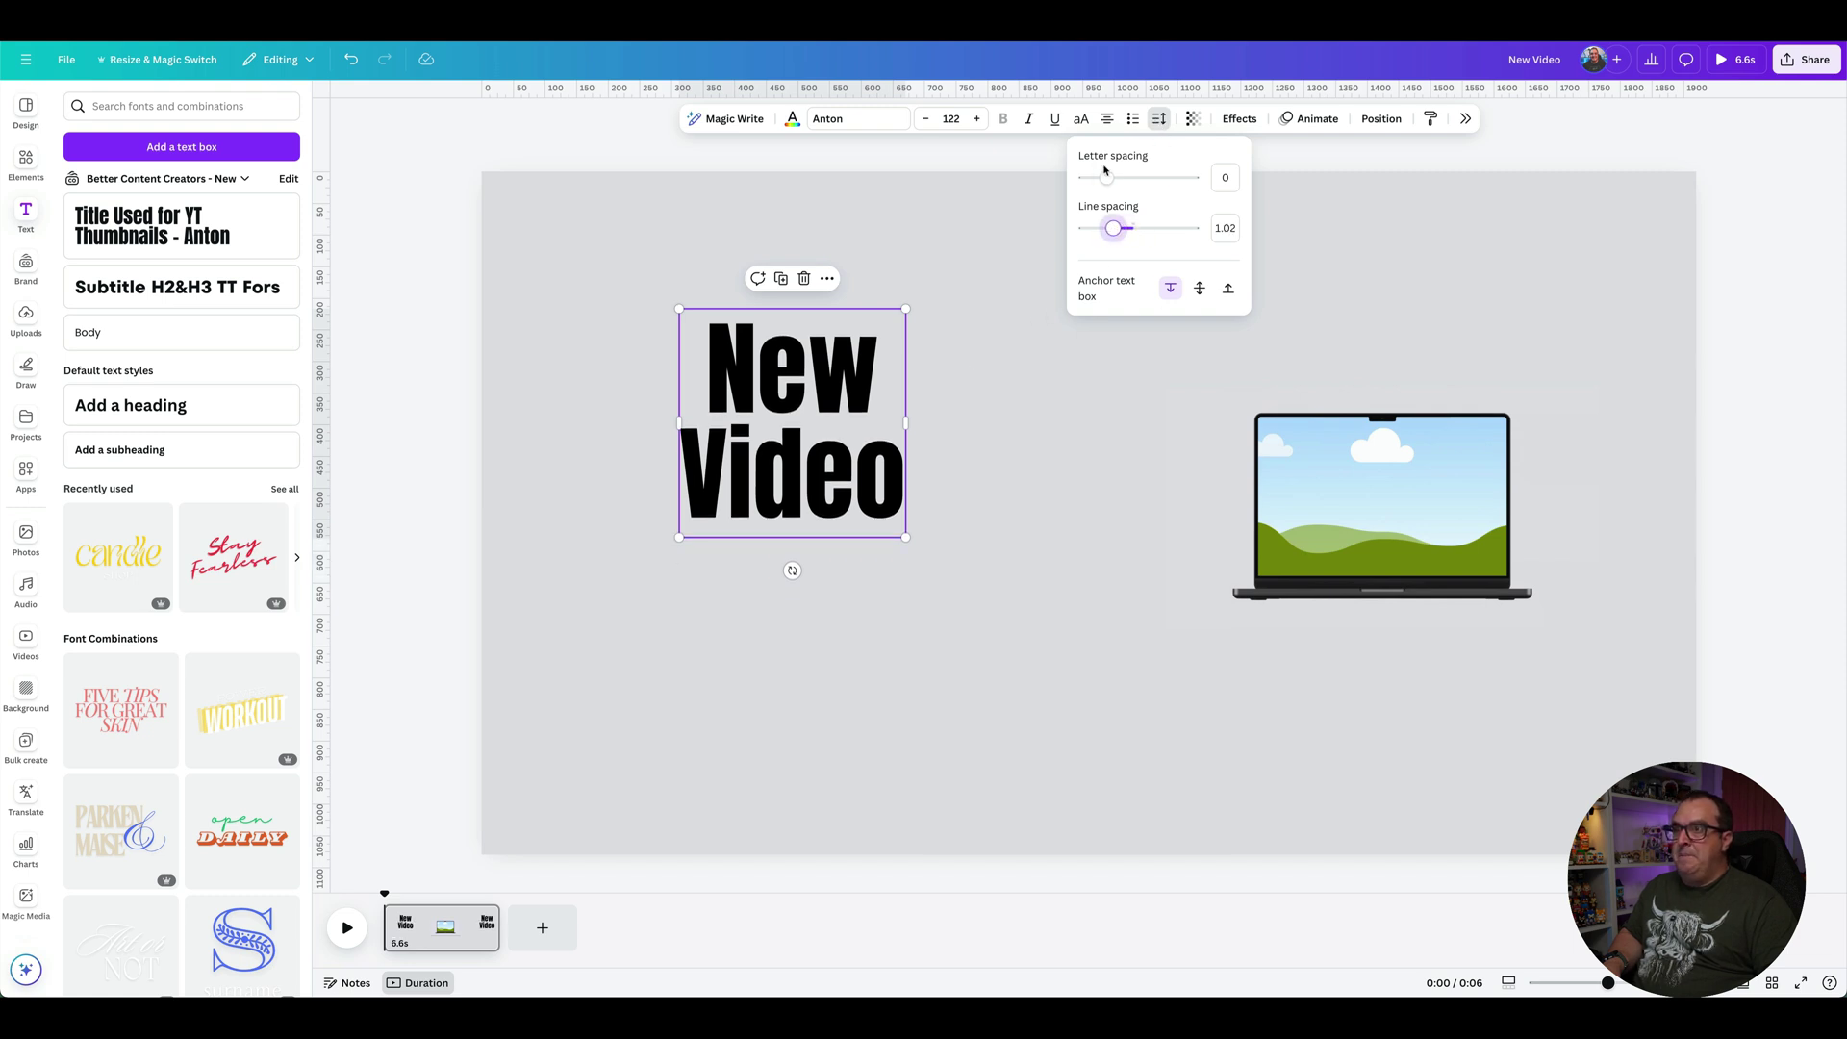
click(1082, 118)
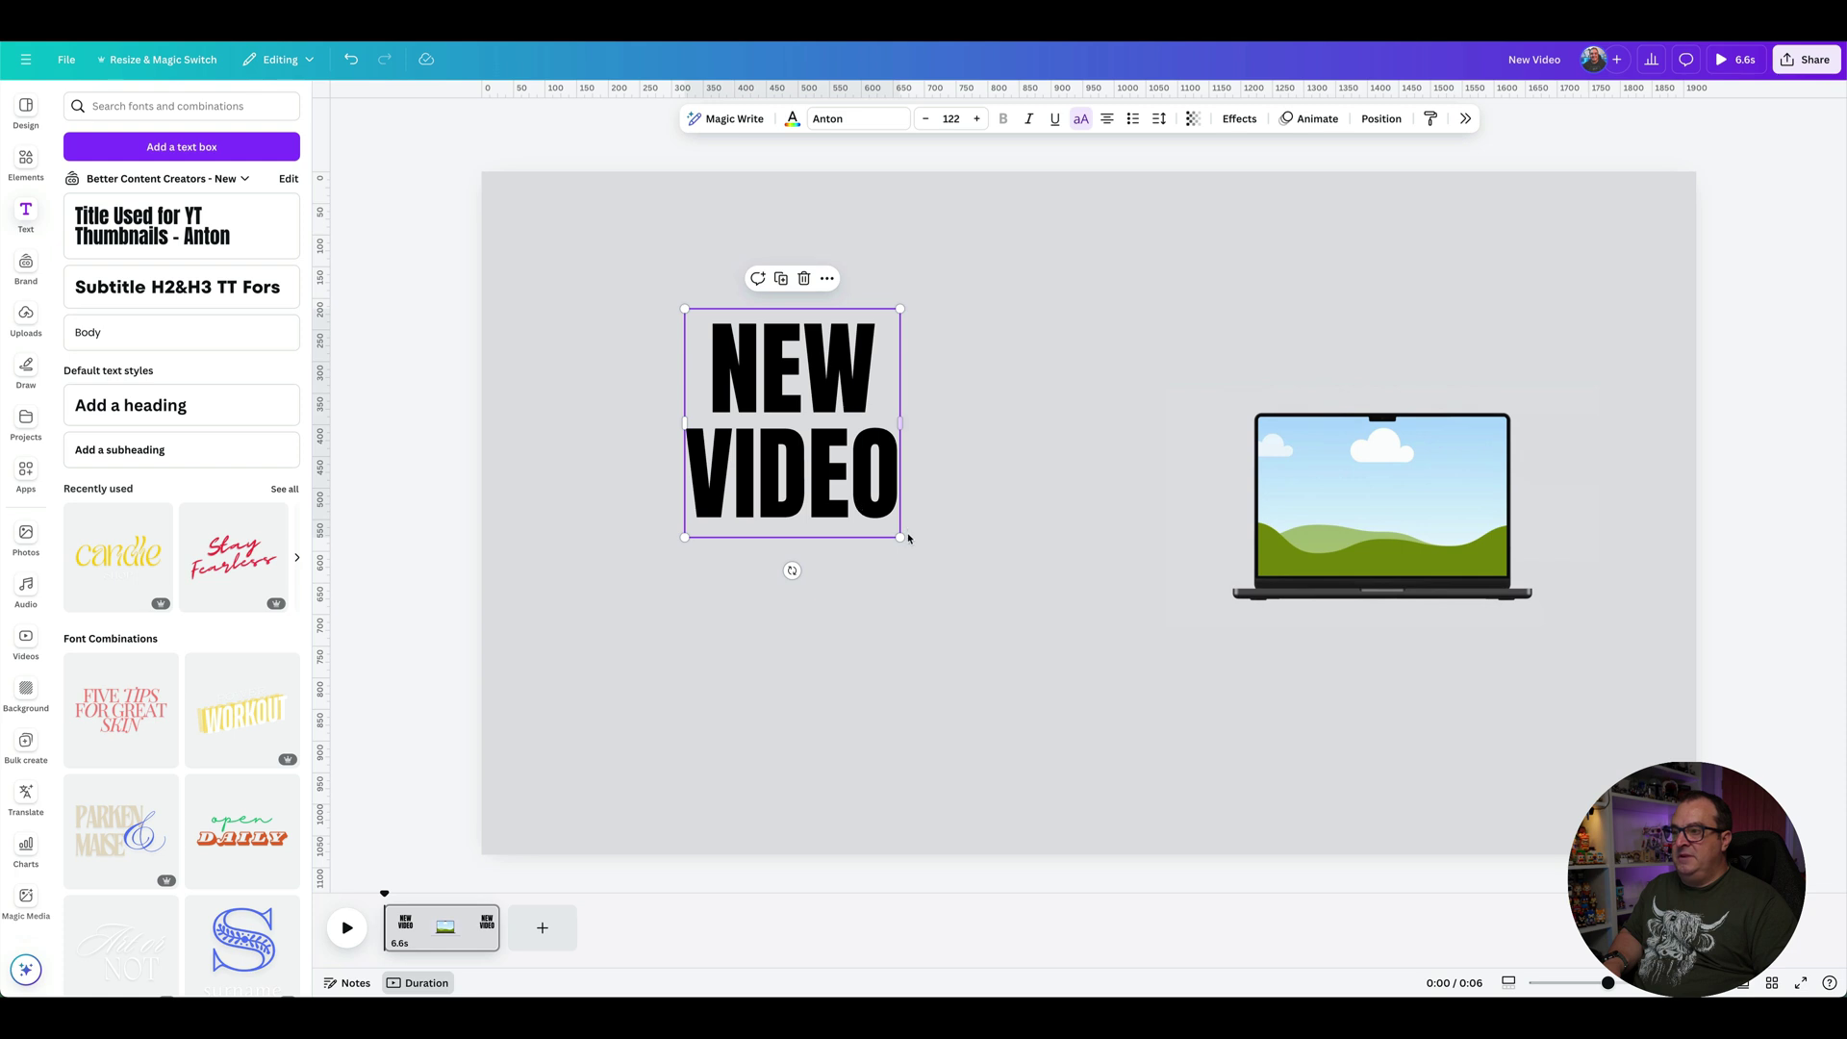
drag(907, 537, 928, 557)
mouse_move(820, 422)
mouse_down()
mouse_move(820, 401)
mouse_move(826, 423)
mouse_up()
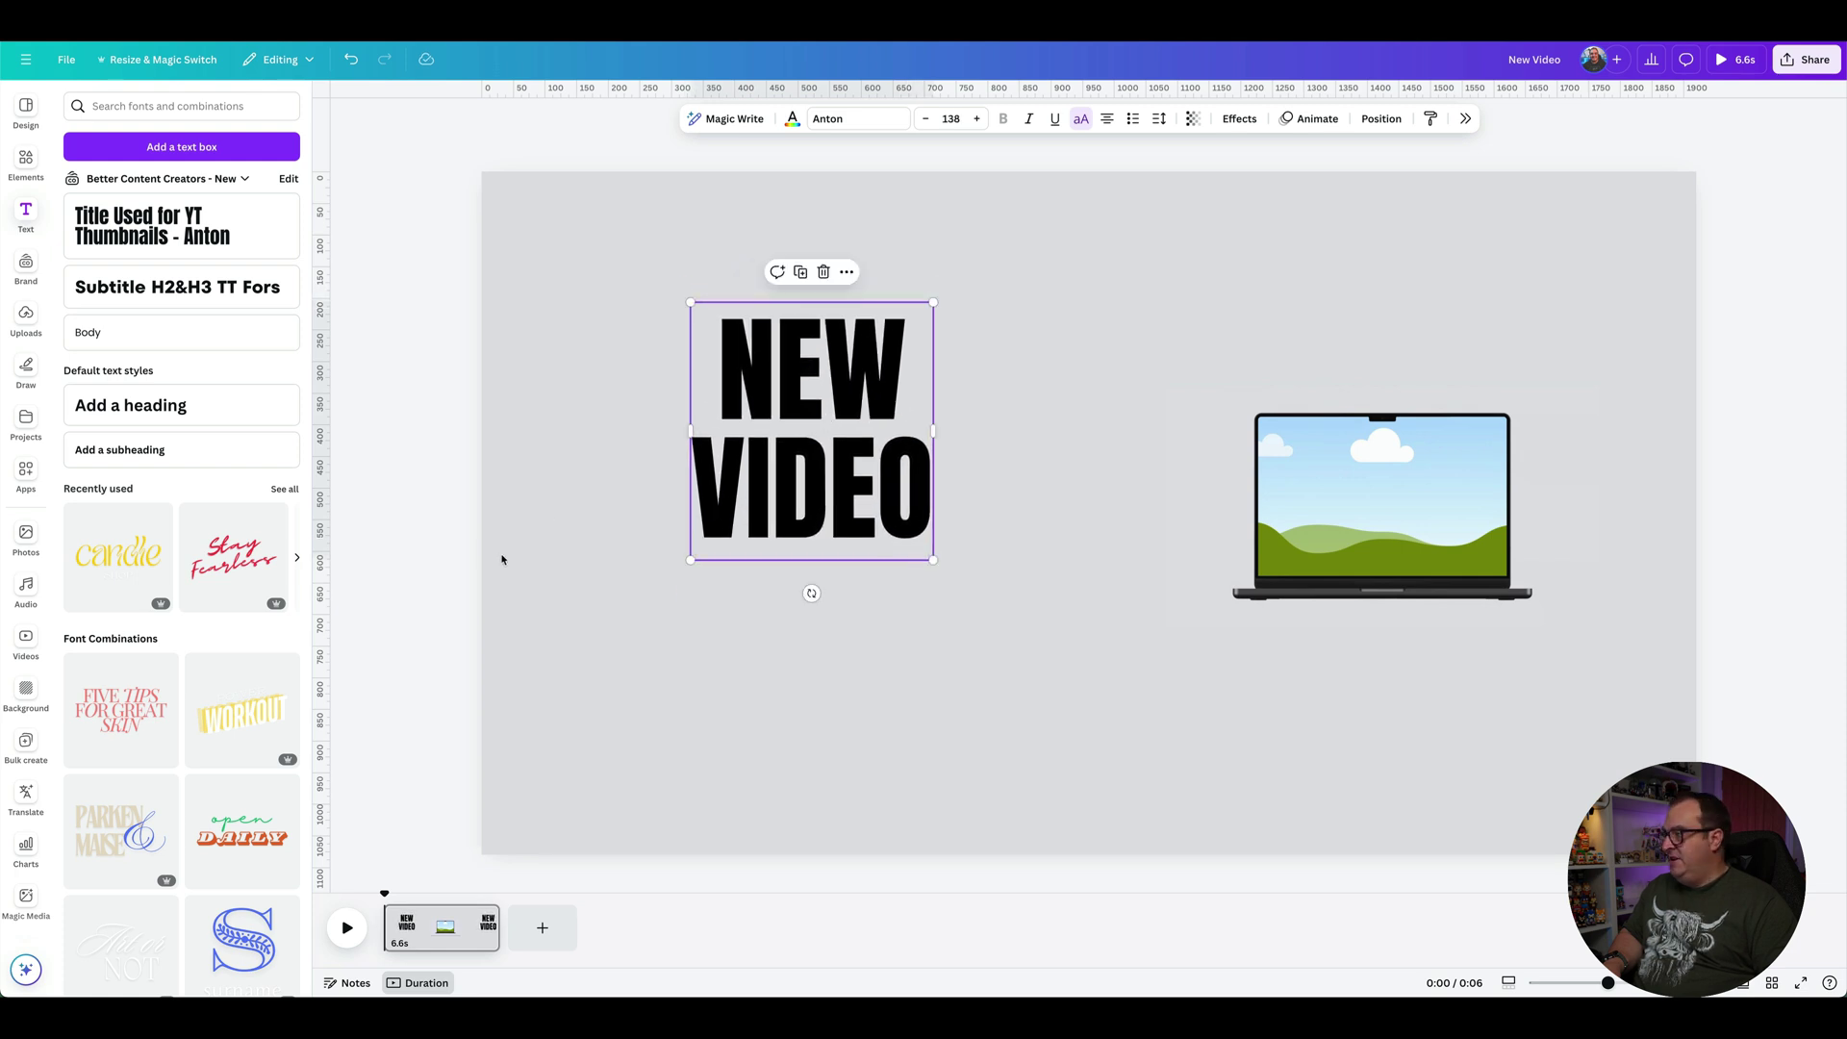
click(537, 526)
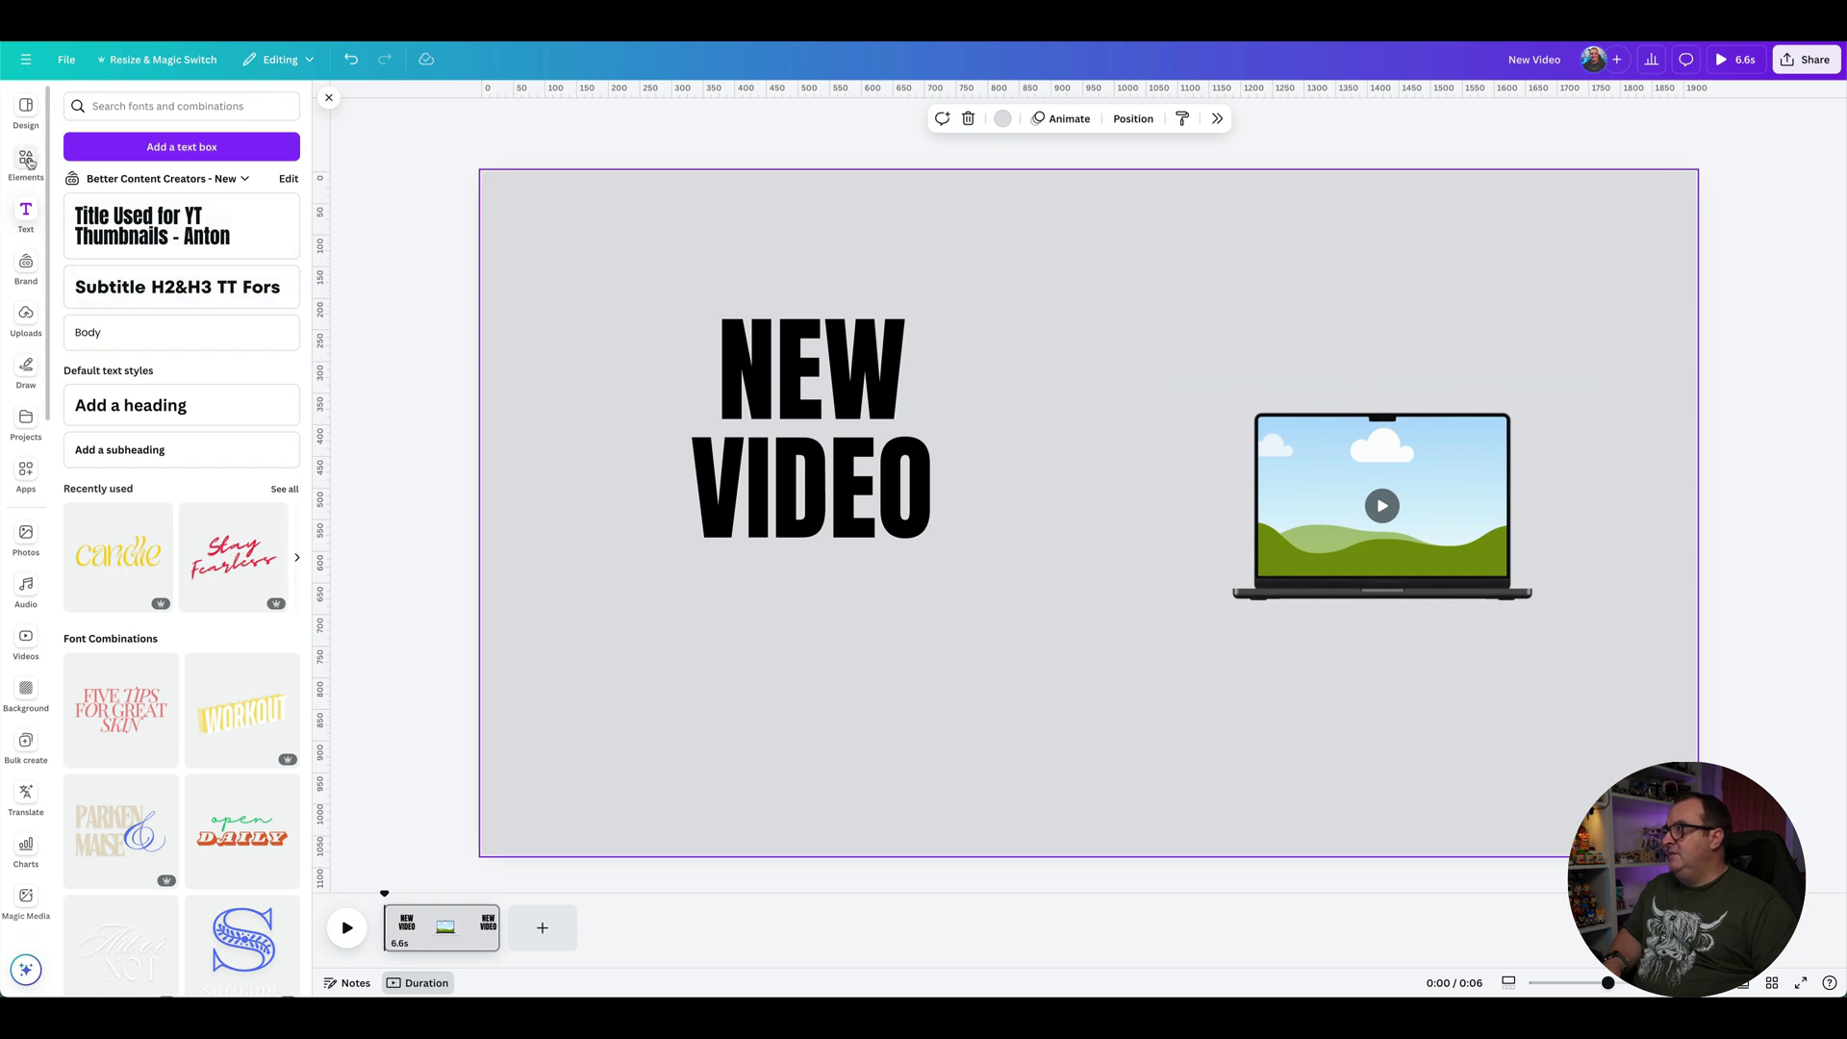
Add a lime-green square below the heading and widen it into a rectangle.
click(27, 162)
key(r)
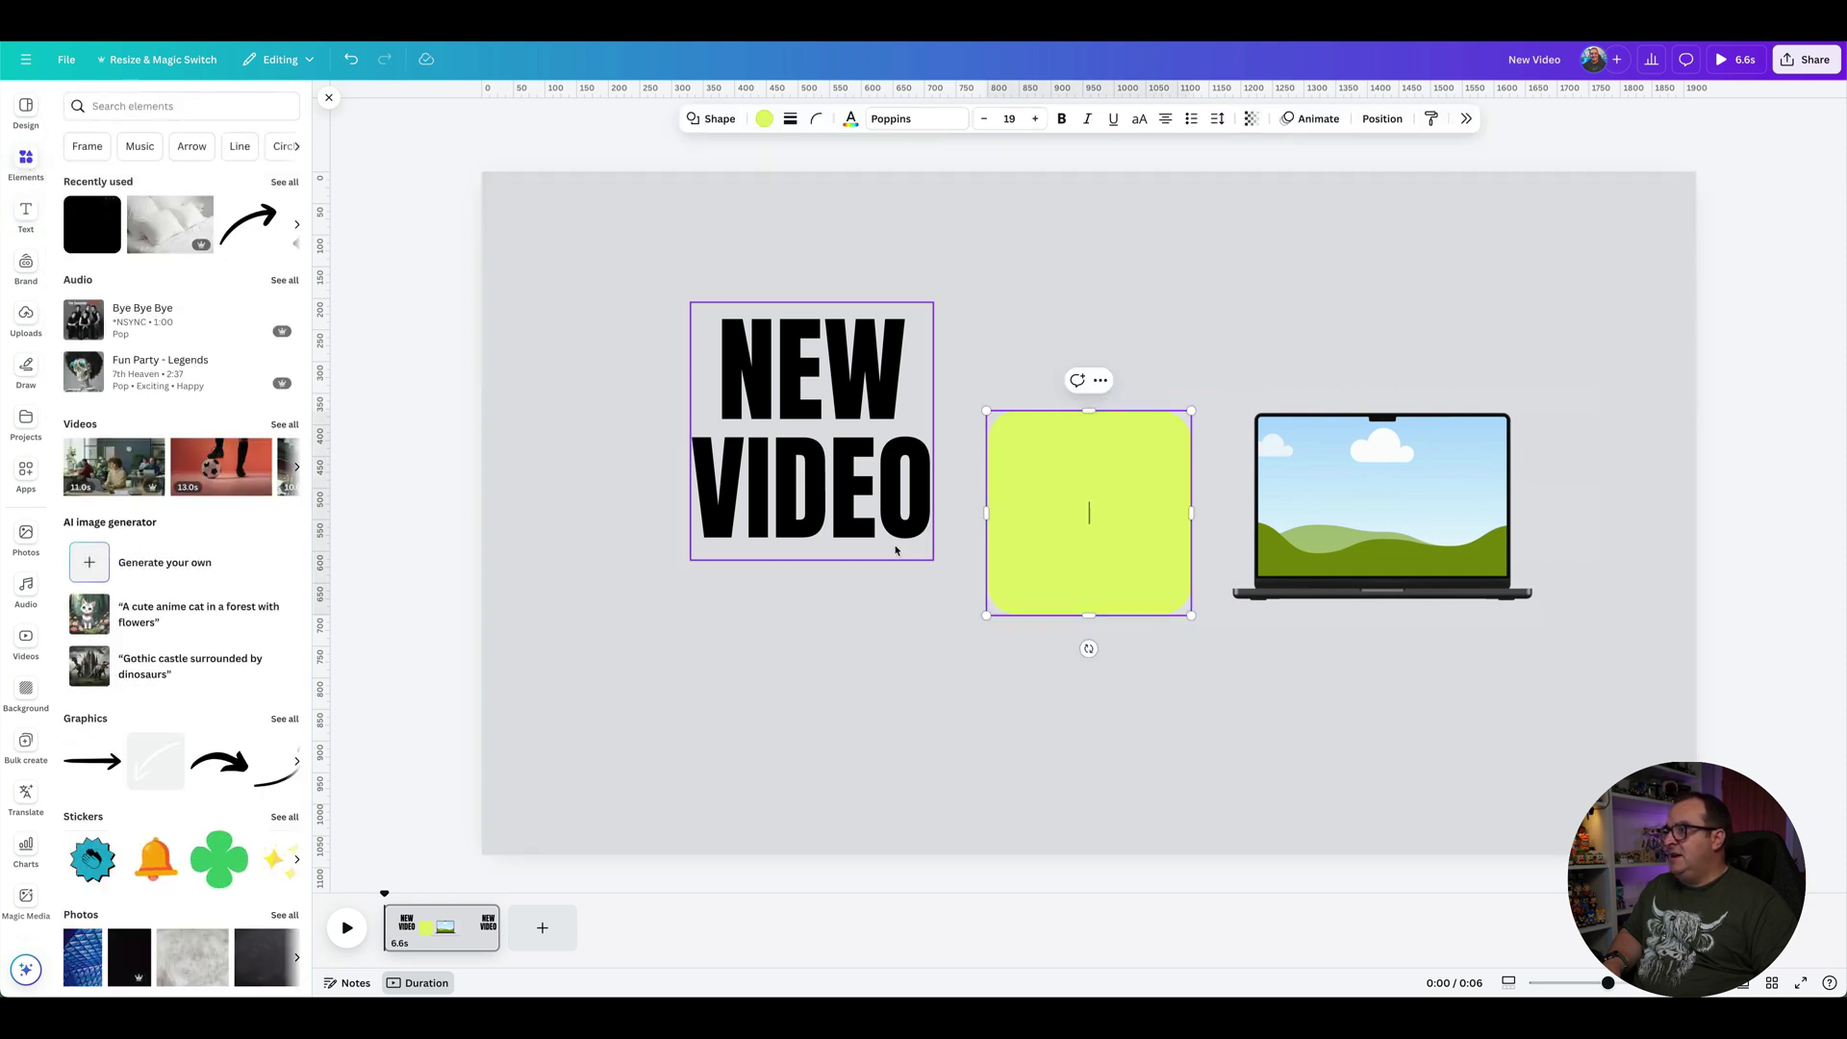
drag(1019, 548, 658, 697)
drag(834, 664, 1072, 672)
Duplicate the heading onto the rectangle, retype it 'WATCH NOW' and shrink it to fit.
click(842, 389)
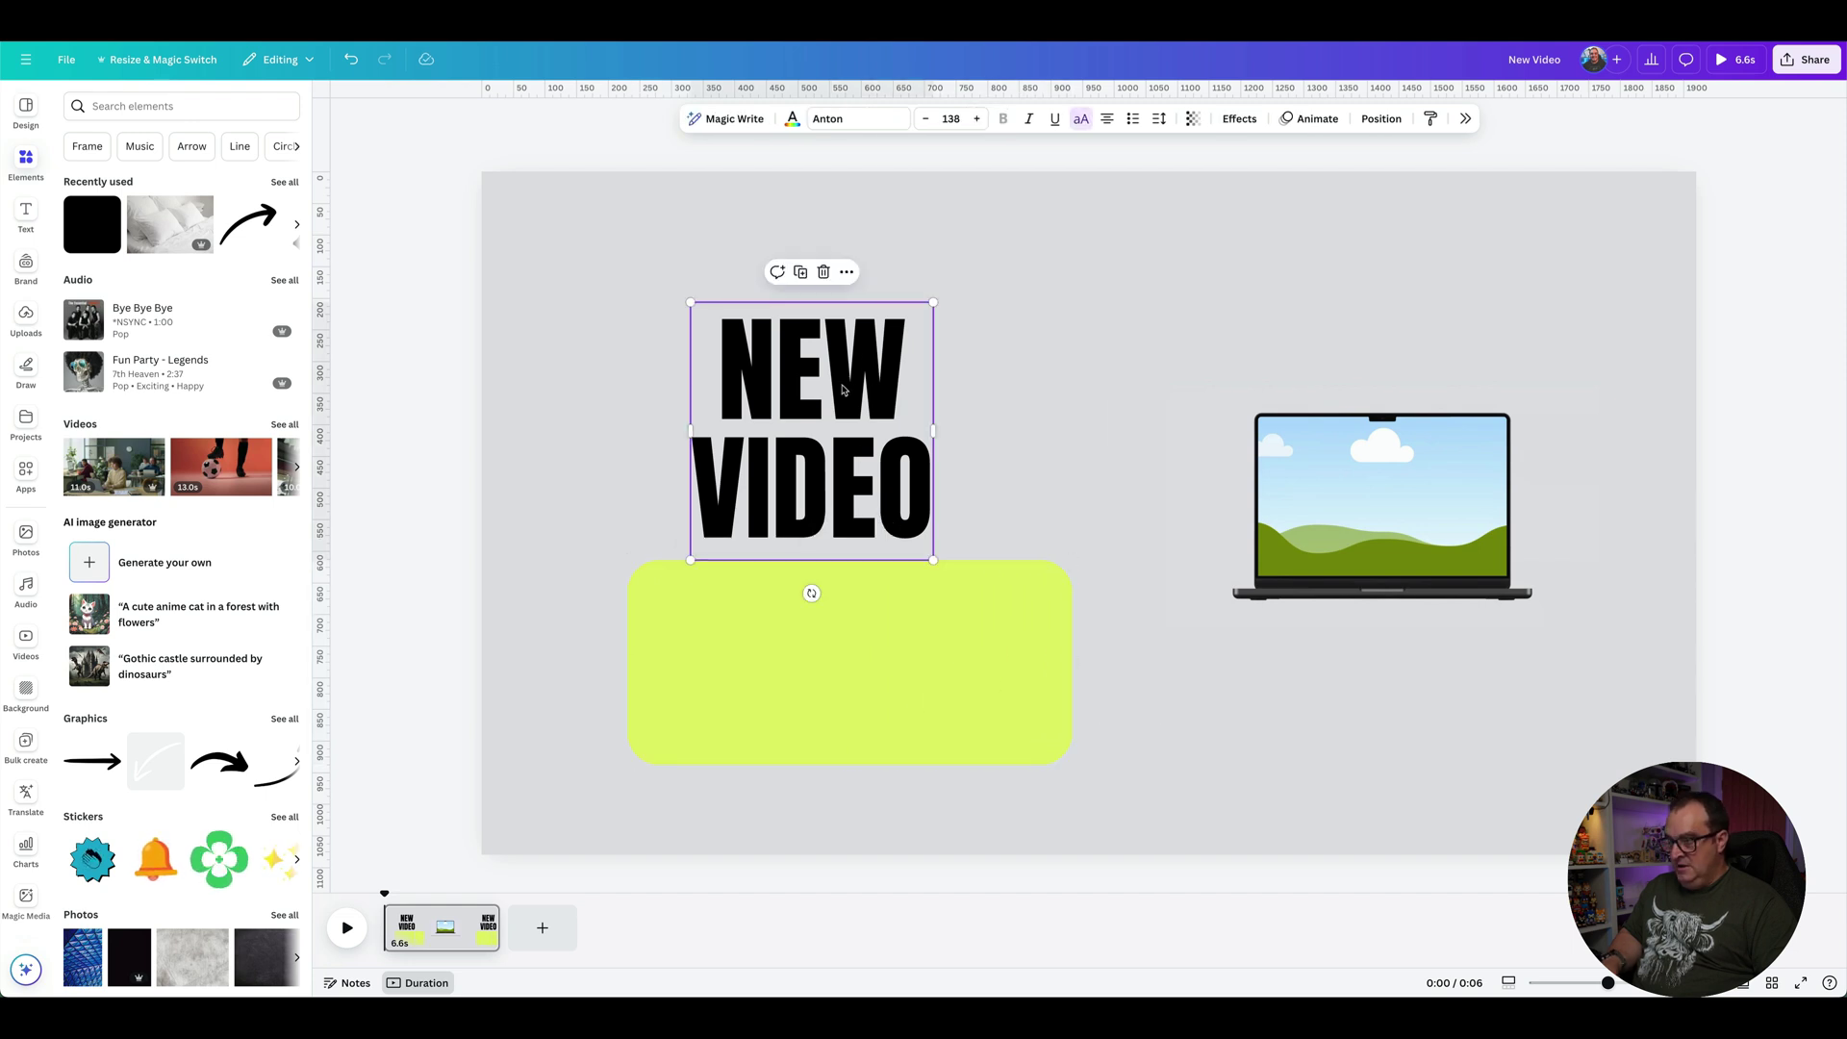
drag(843, 389, 861, 617)
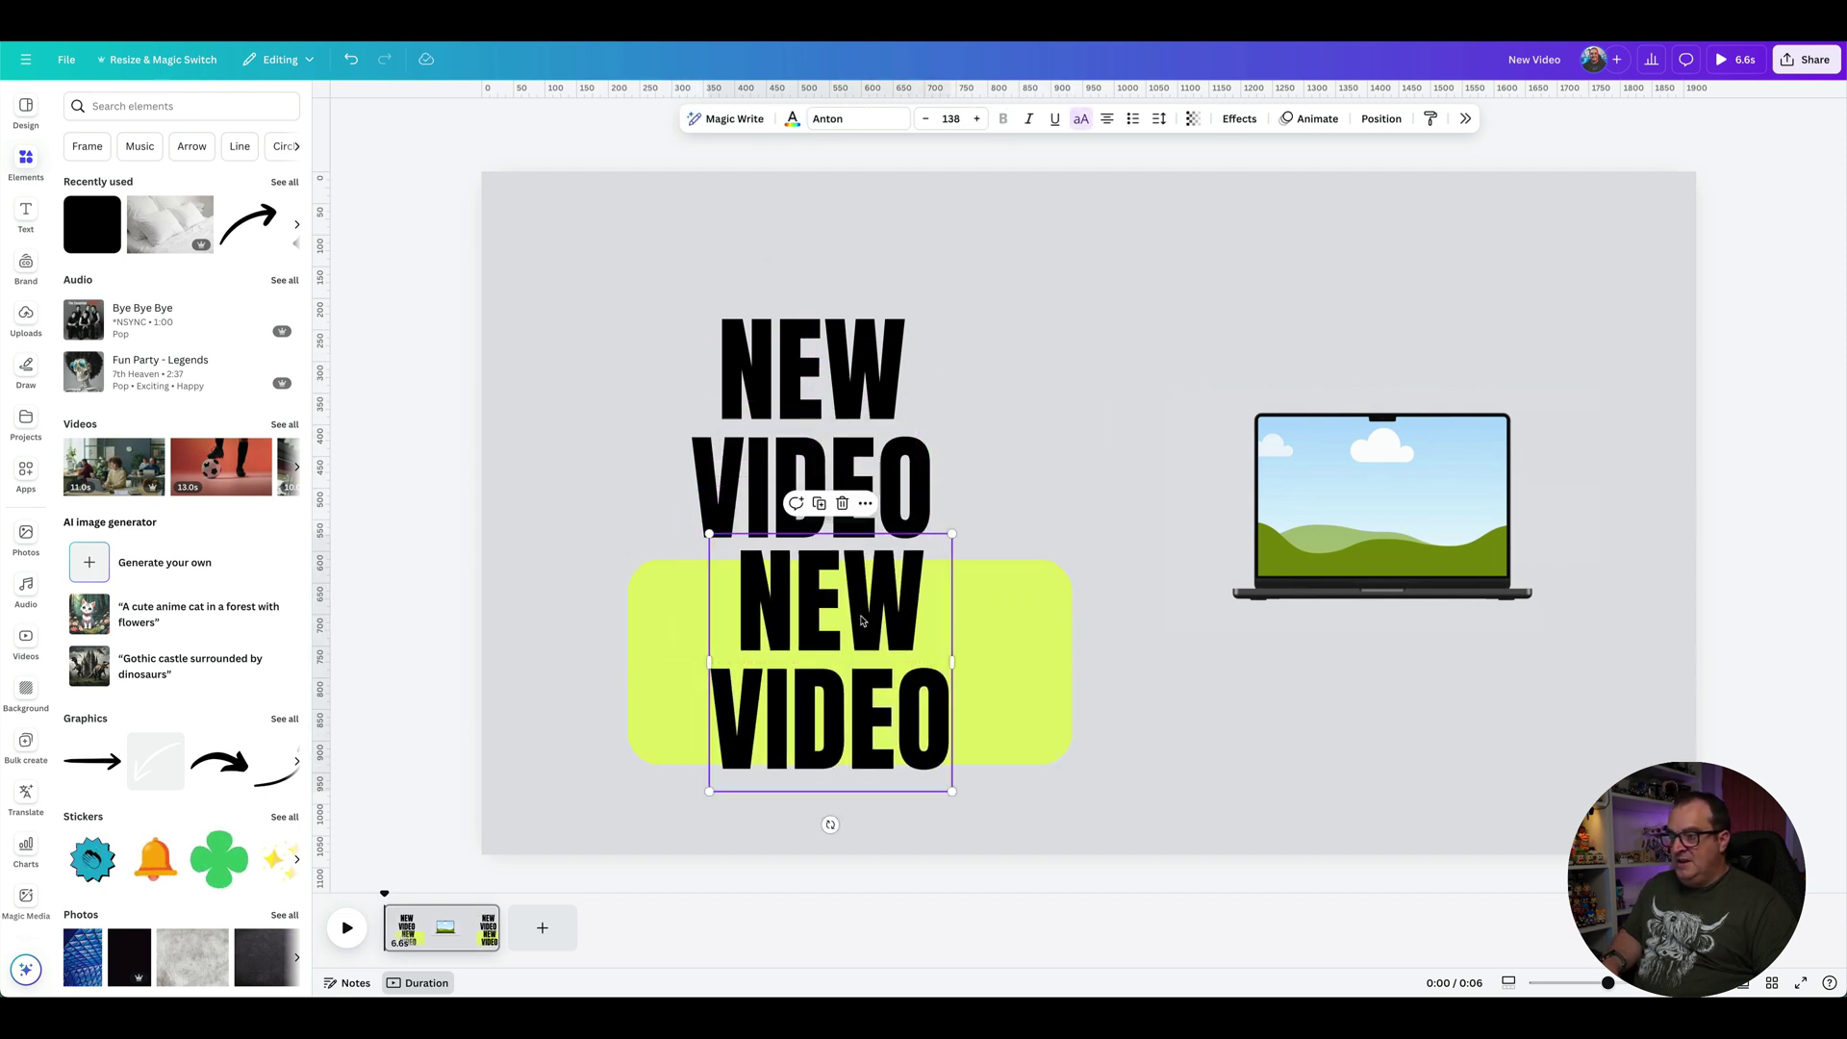
text(WATCH NOW)
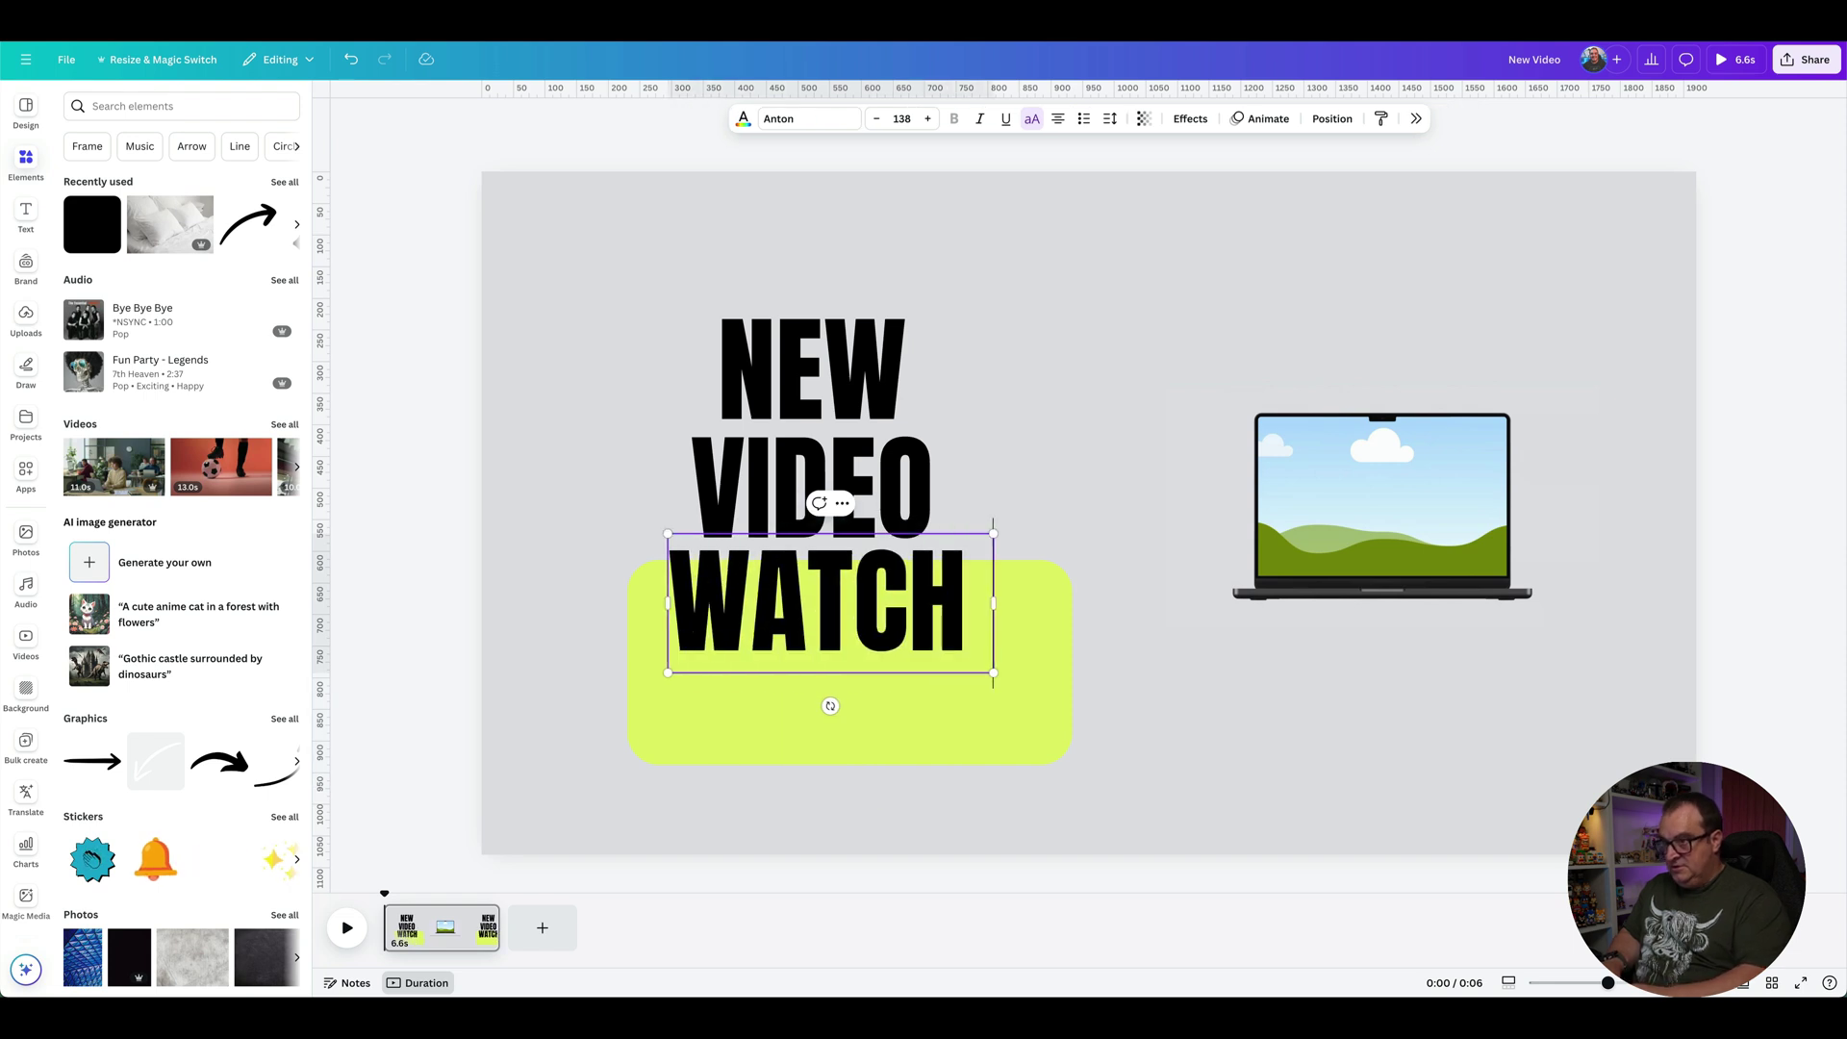
click(568, 535)
drag(568, 535, 626, 550)
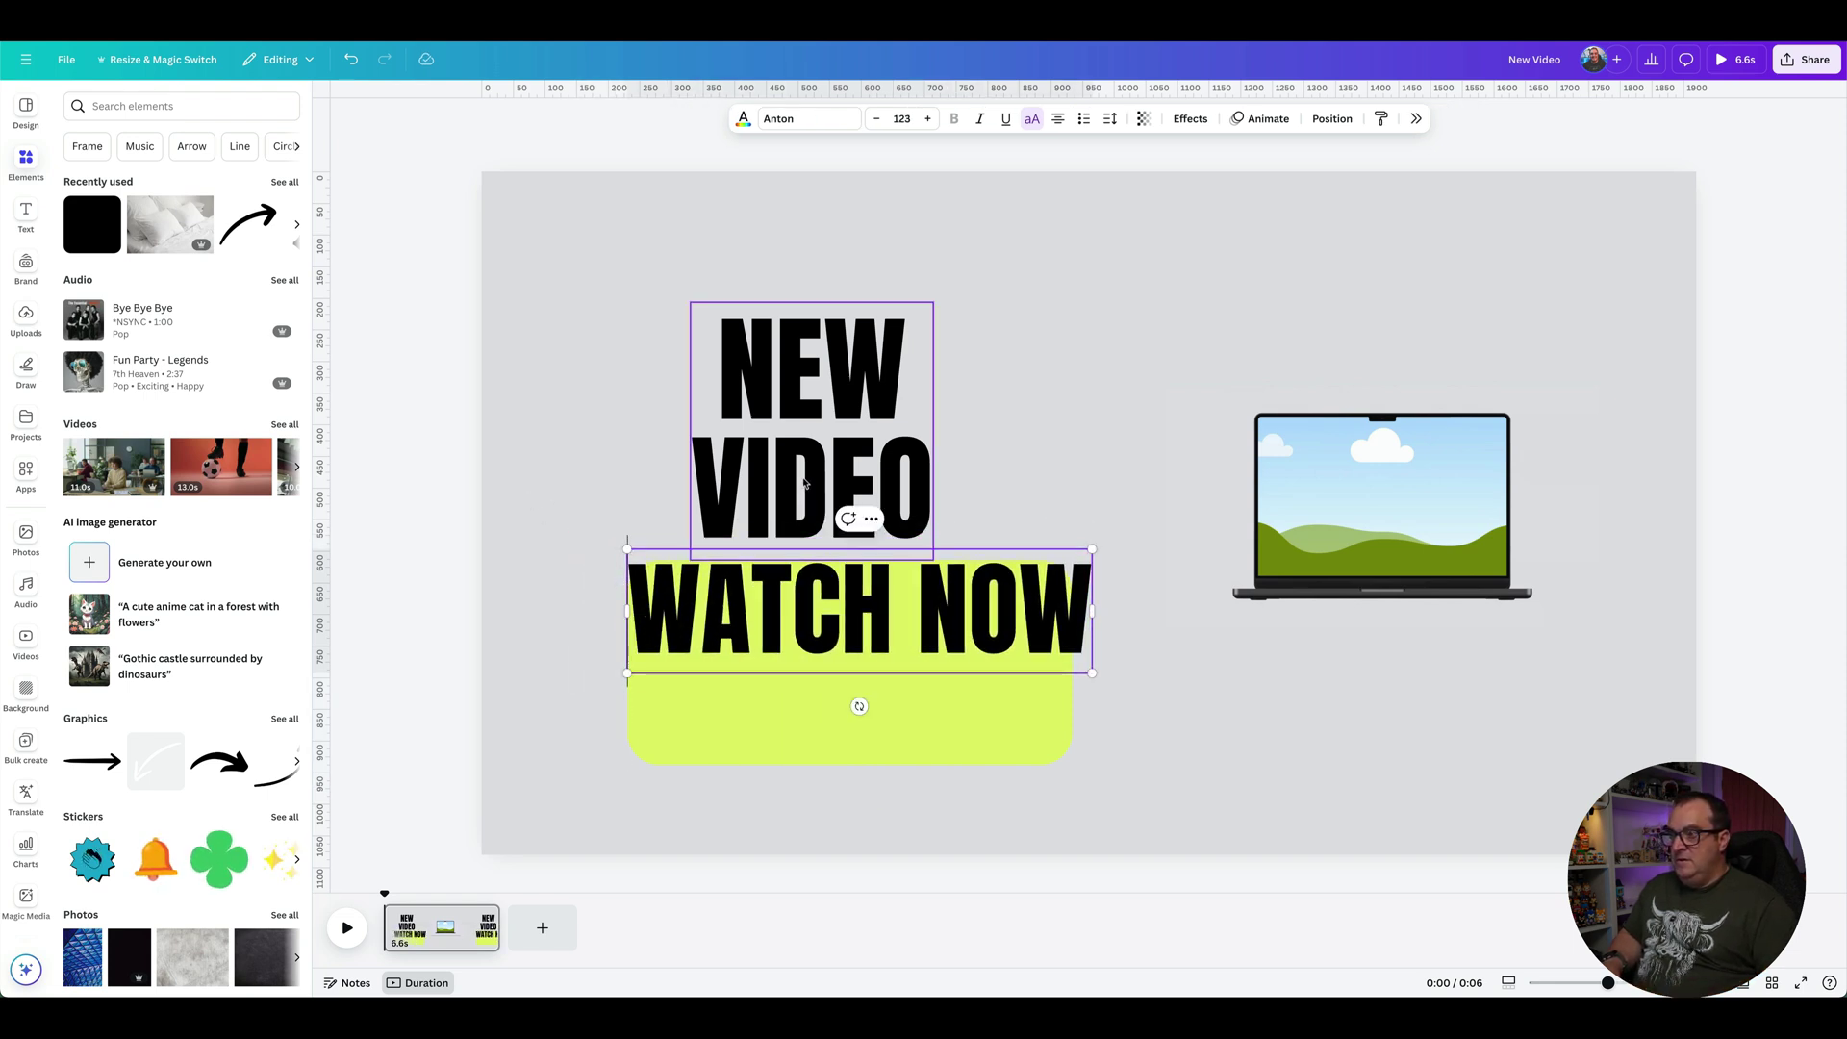
drag(804, 474, 803, 465)
Resize and reposition the lime rectangle to fit snugly behind 'WATCH NOW'.
click(751, 692)
drag(751, 693, 733, 683)
drag(831, 755, 832, 667)
drag(1056, 609, 1119, 612)
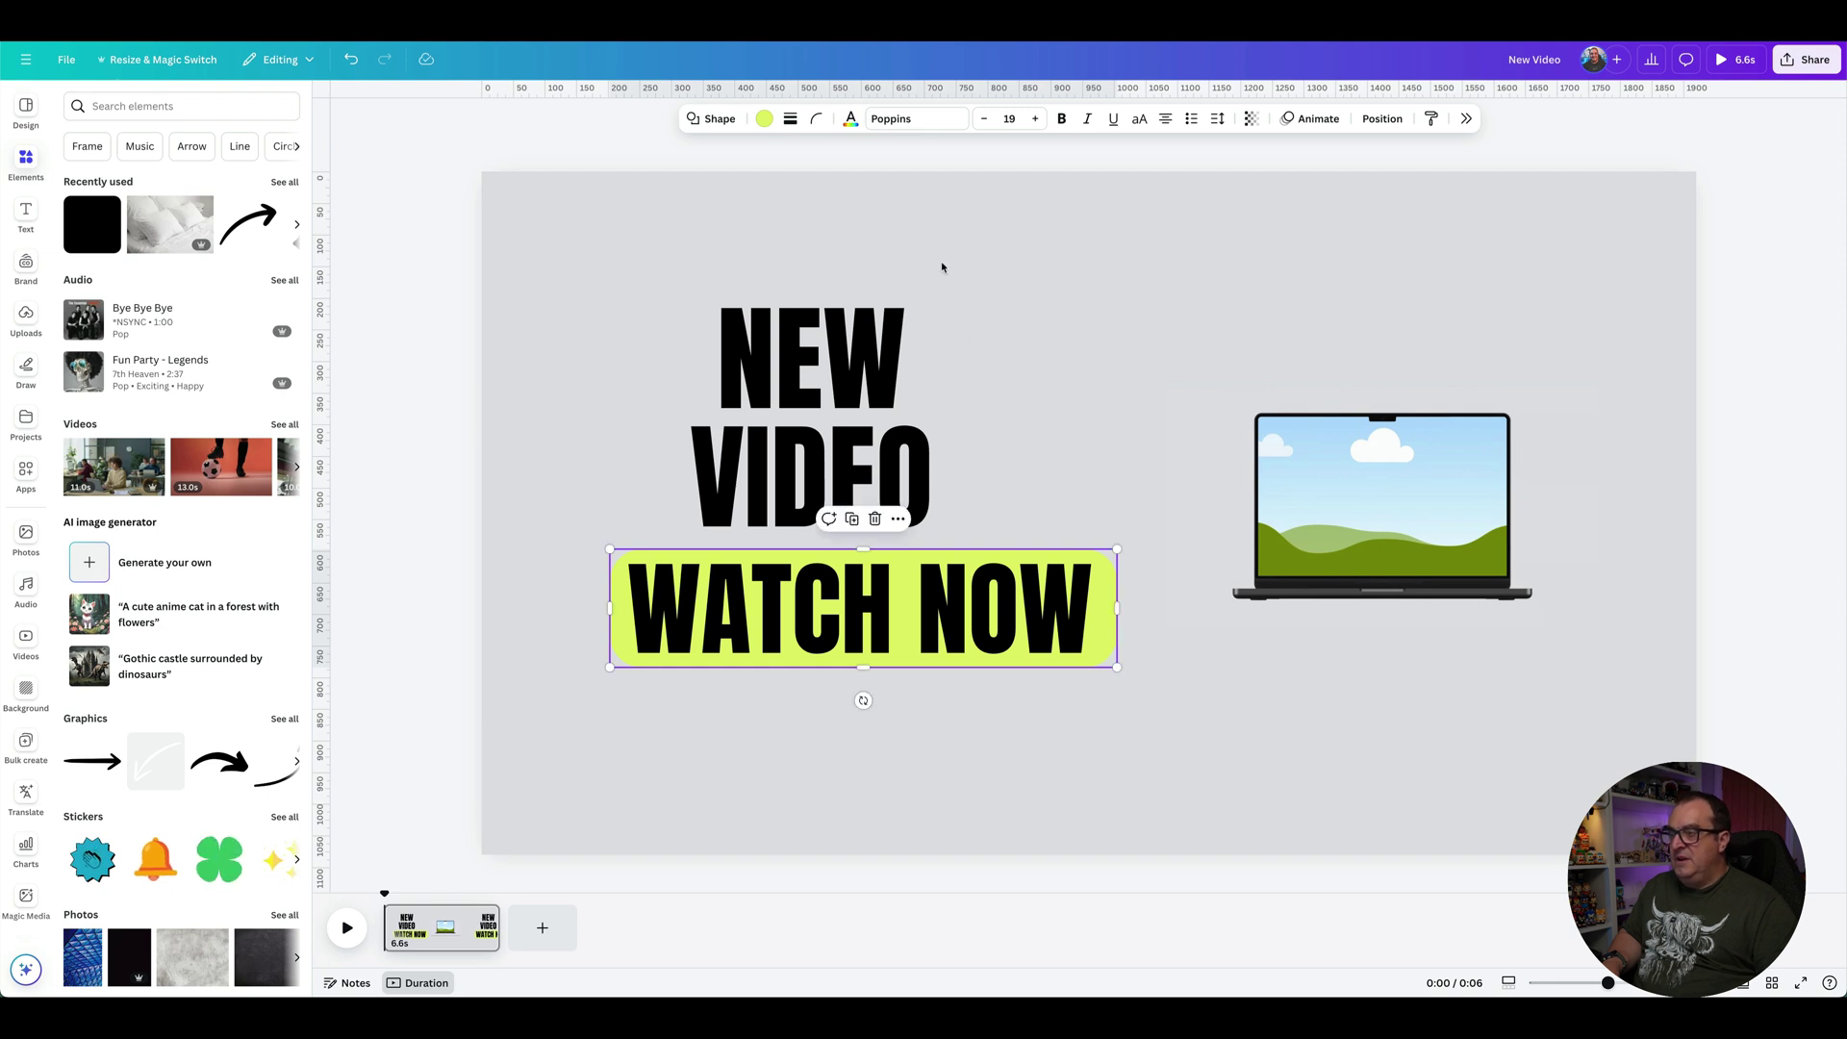
Round the button rectangle's corners and nudge the WATCH NOW label slightly right.
click(817, 118)
drag(782, 179, 770, 180)
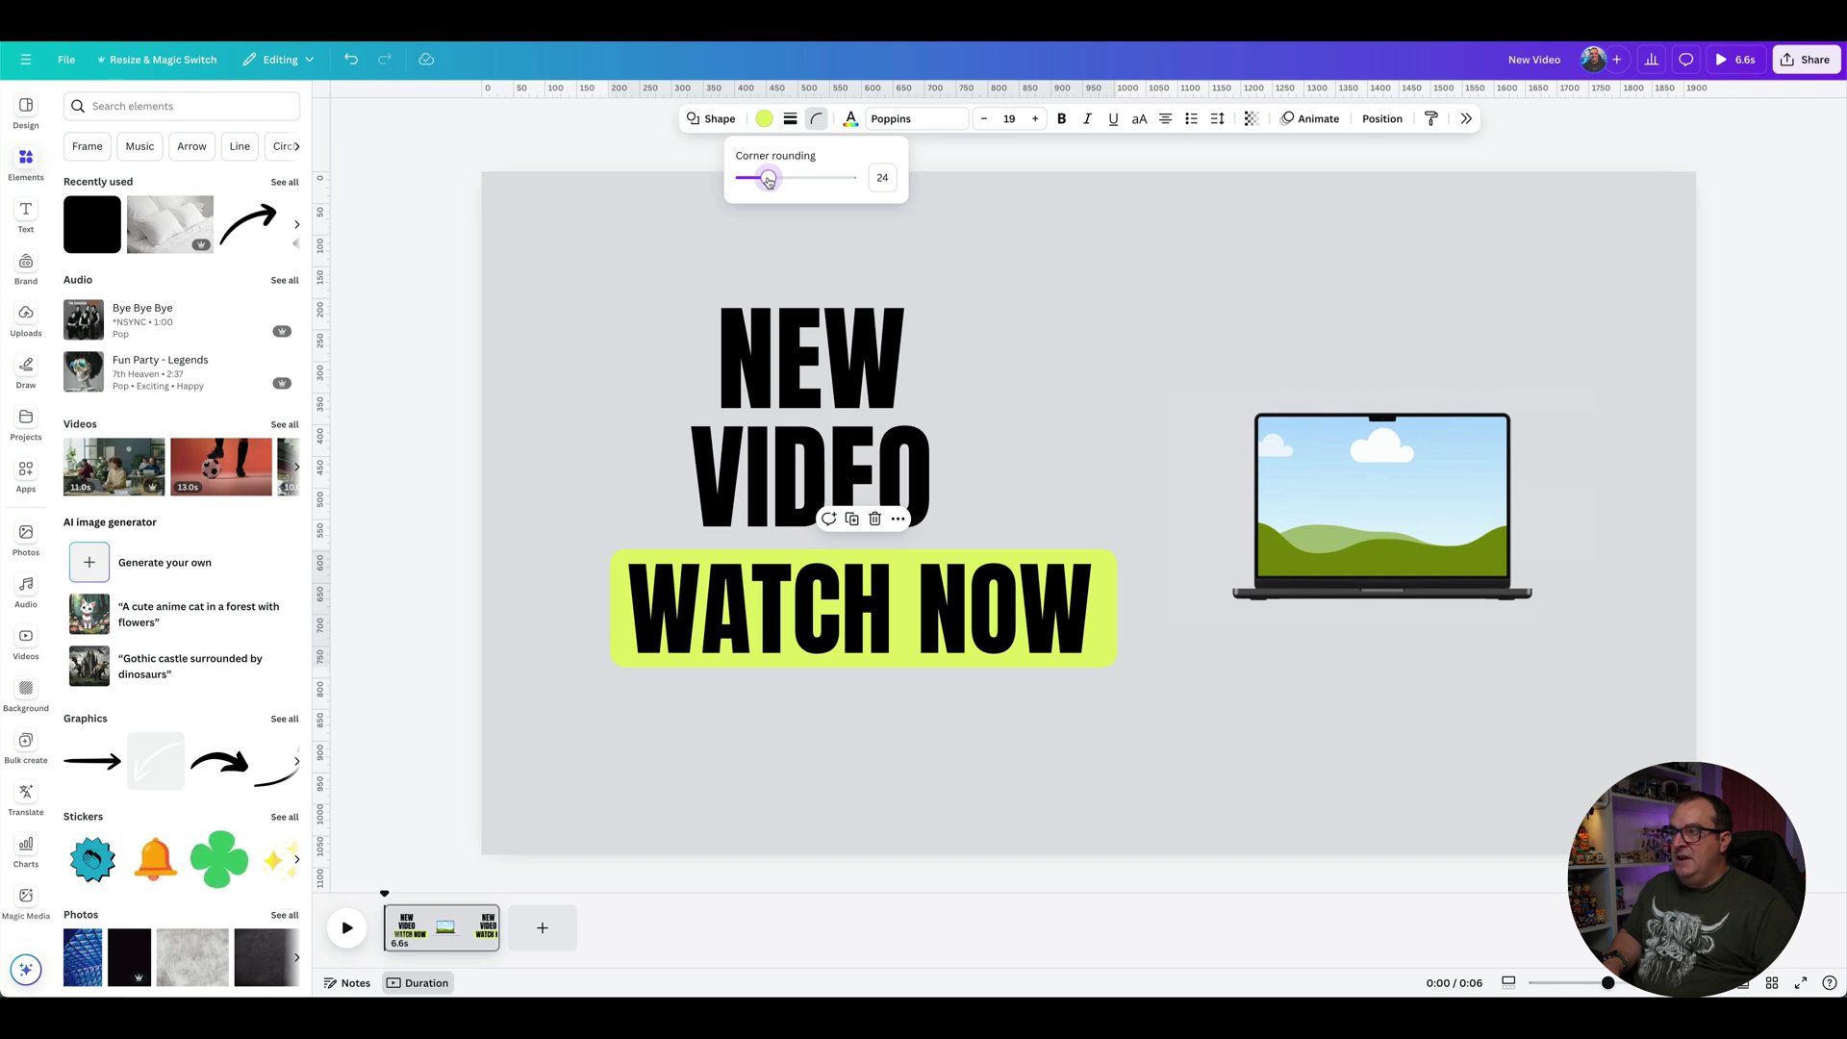
click(1067, 311)
drag(1010, 614, 1015, 613)
click(1112, 610)
Change the fill of the shape behind WATCH NOW from green to navy.
click(1106, 608)
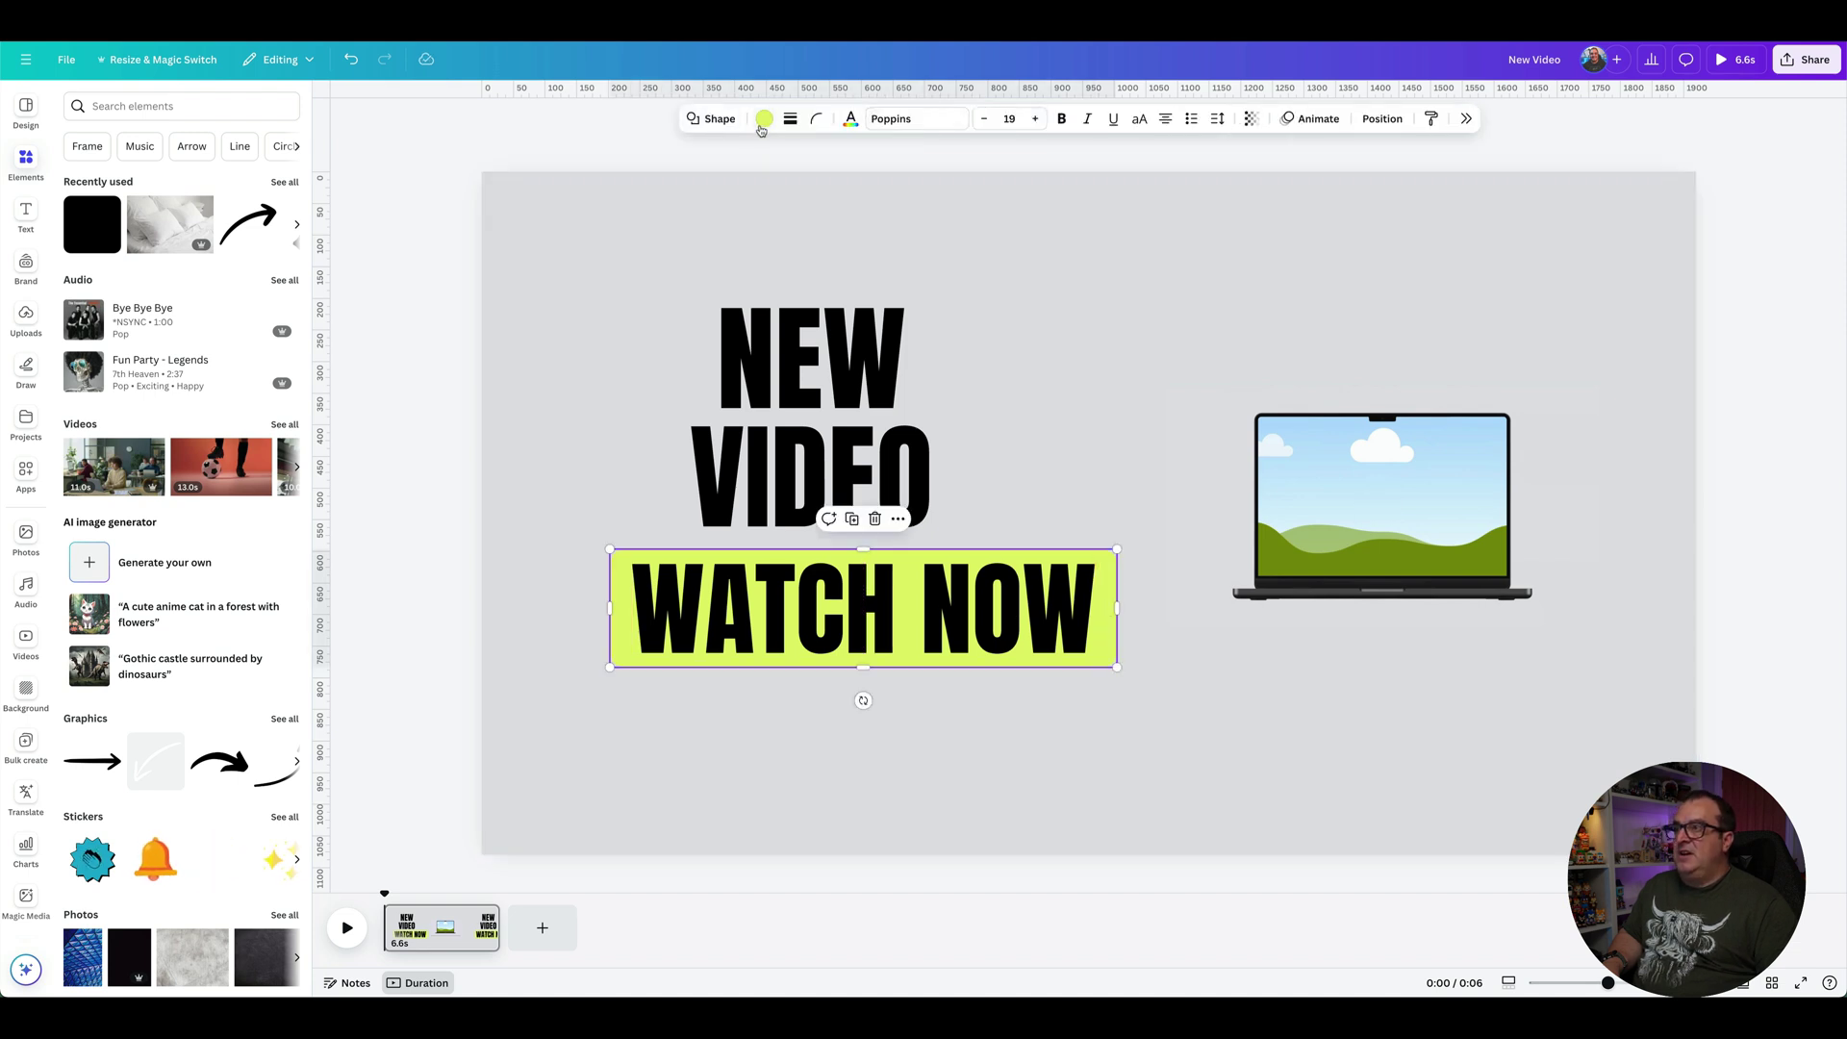
click(764, 118)
click(1711, 368)
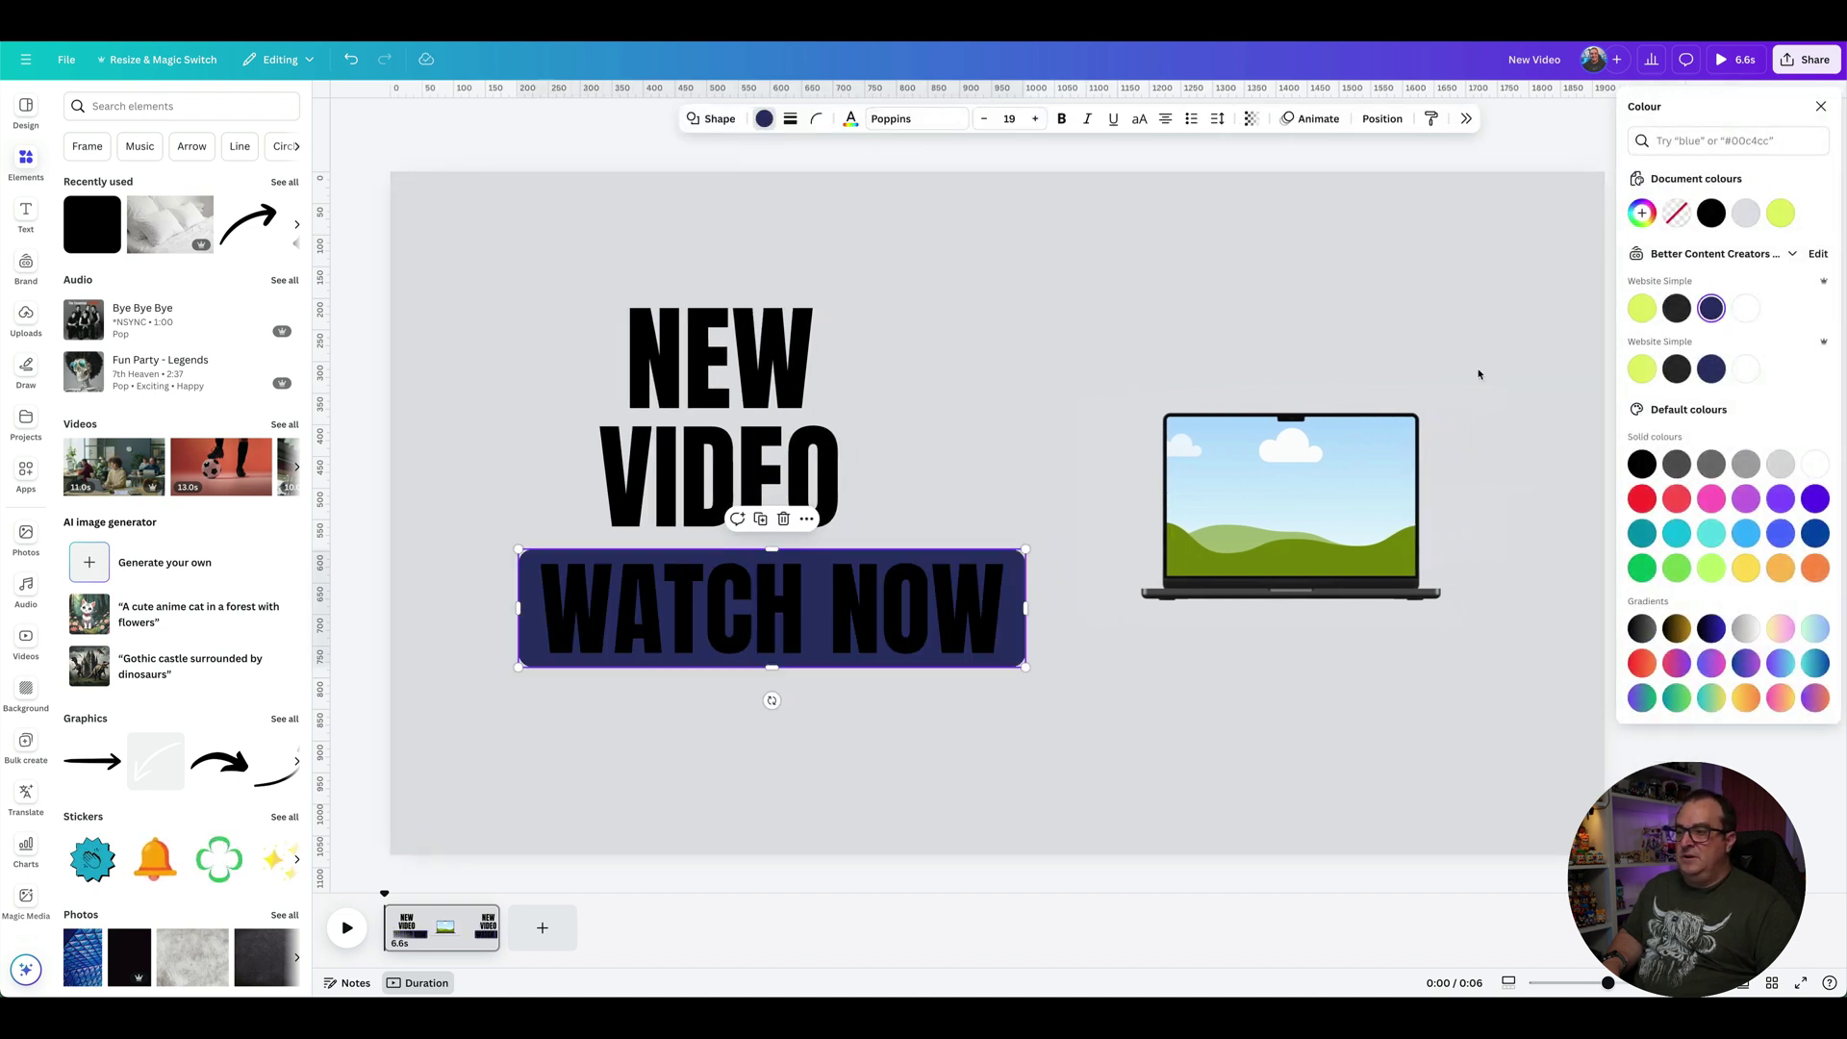
Make the WATCH NOW label text white.
click(866, 592)
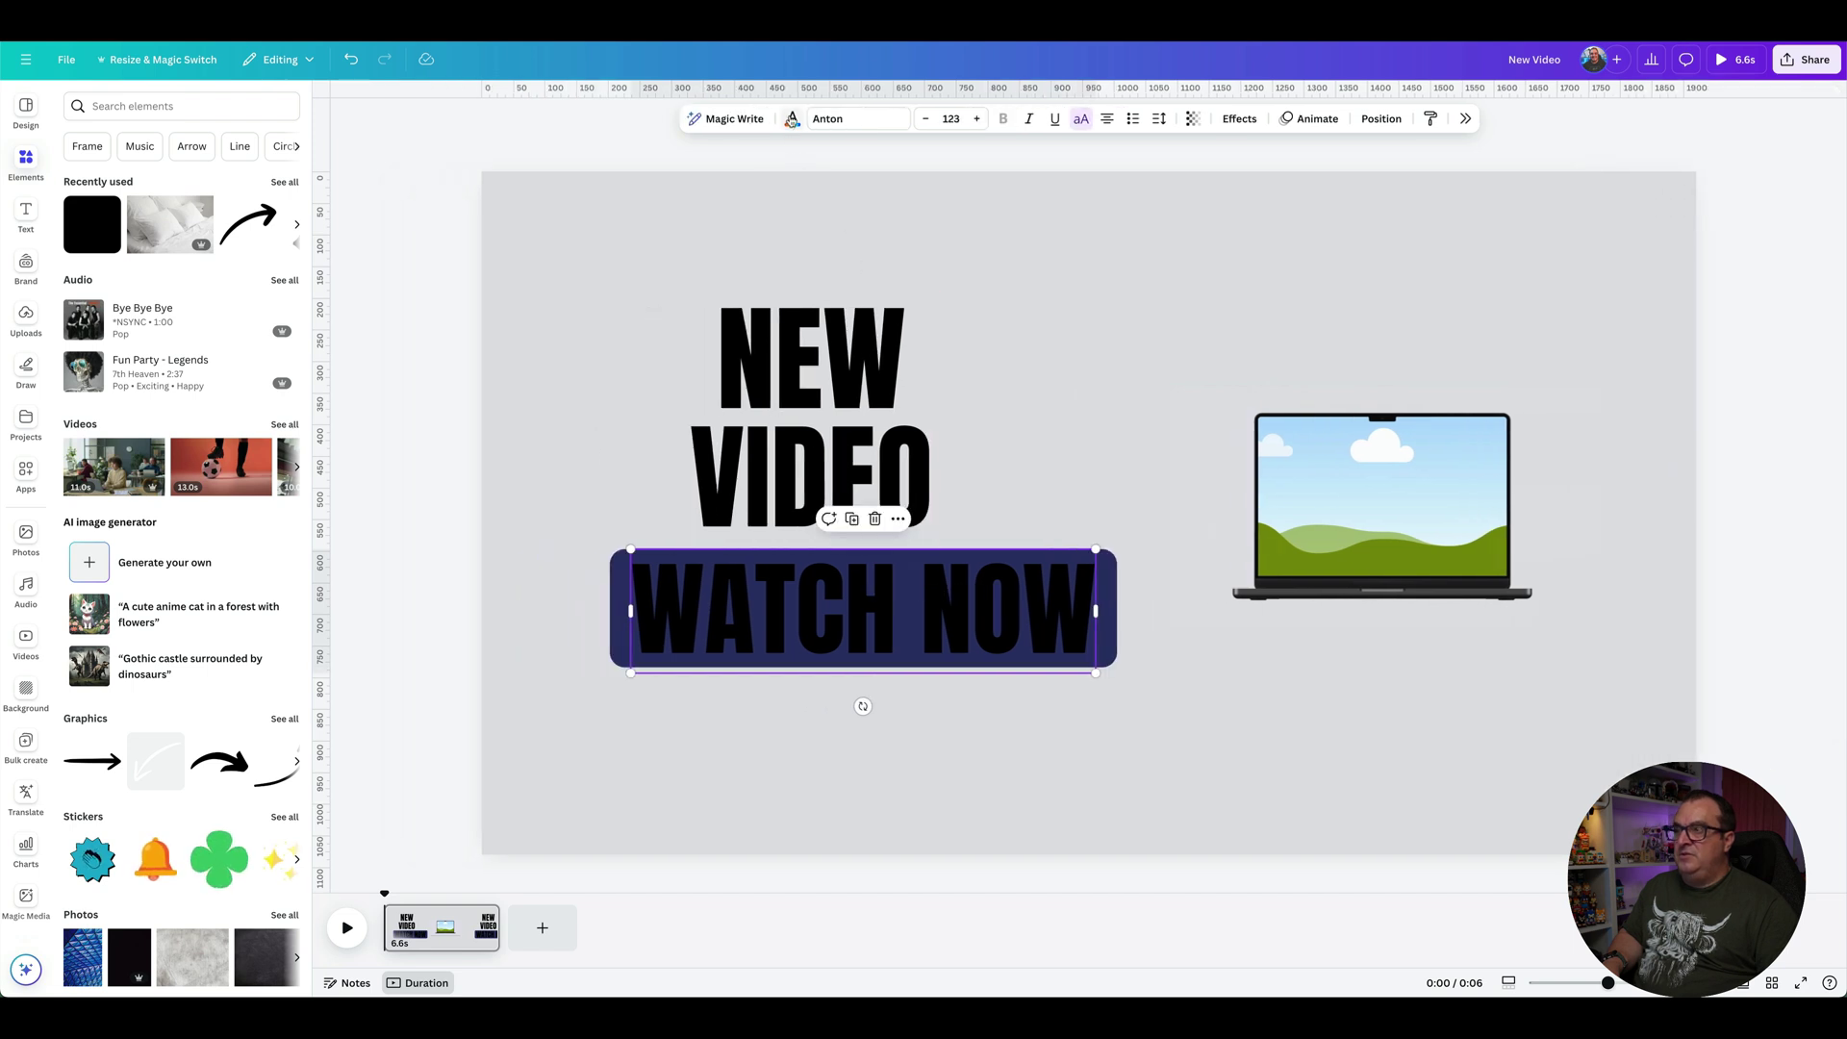
click(792, 118)
click(1745, 369)
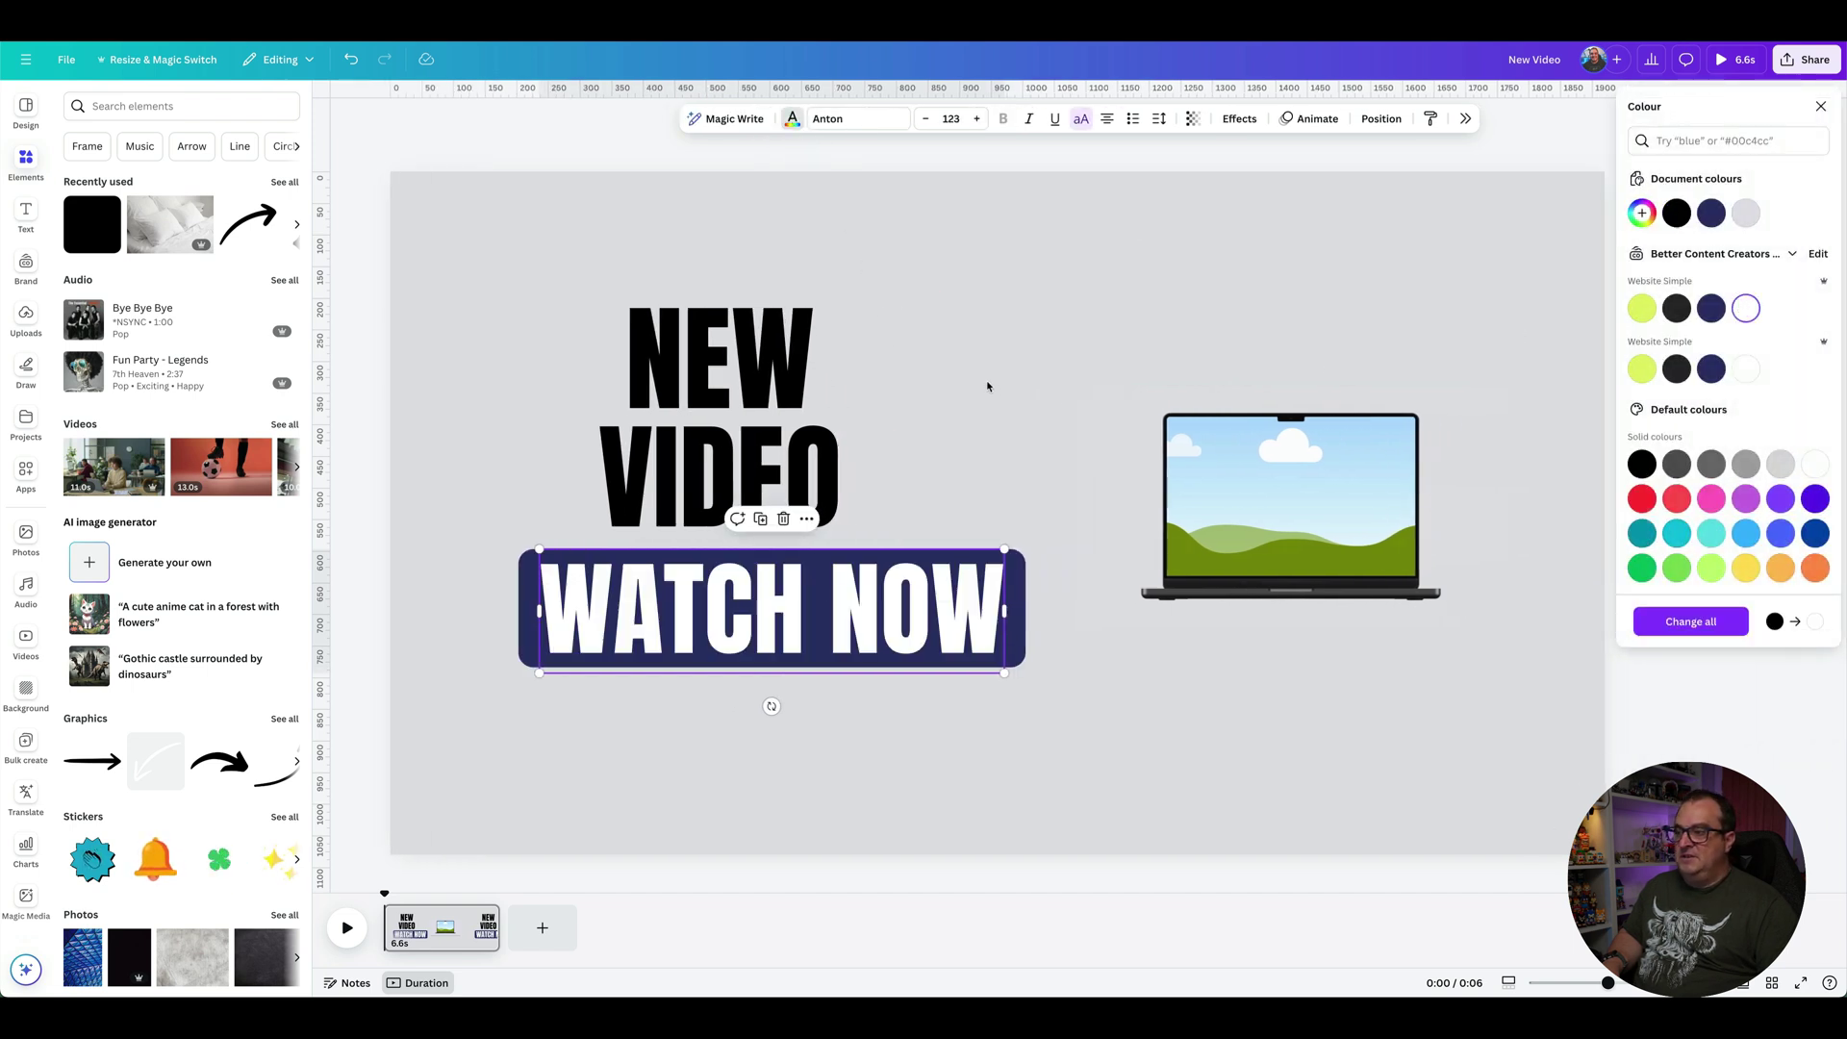
click(986, 384)
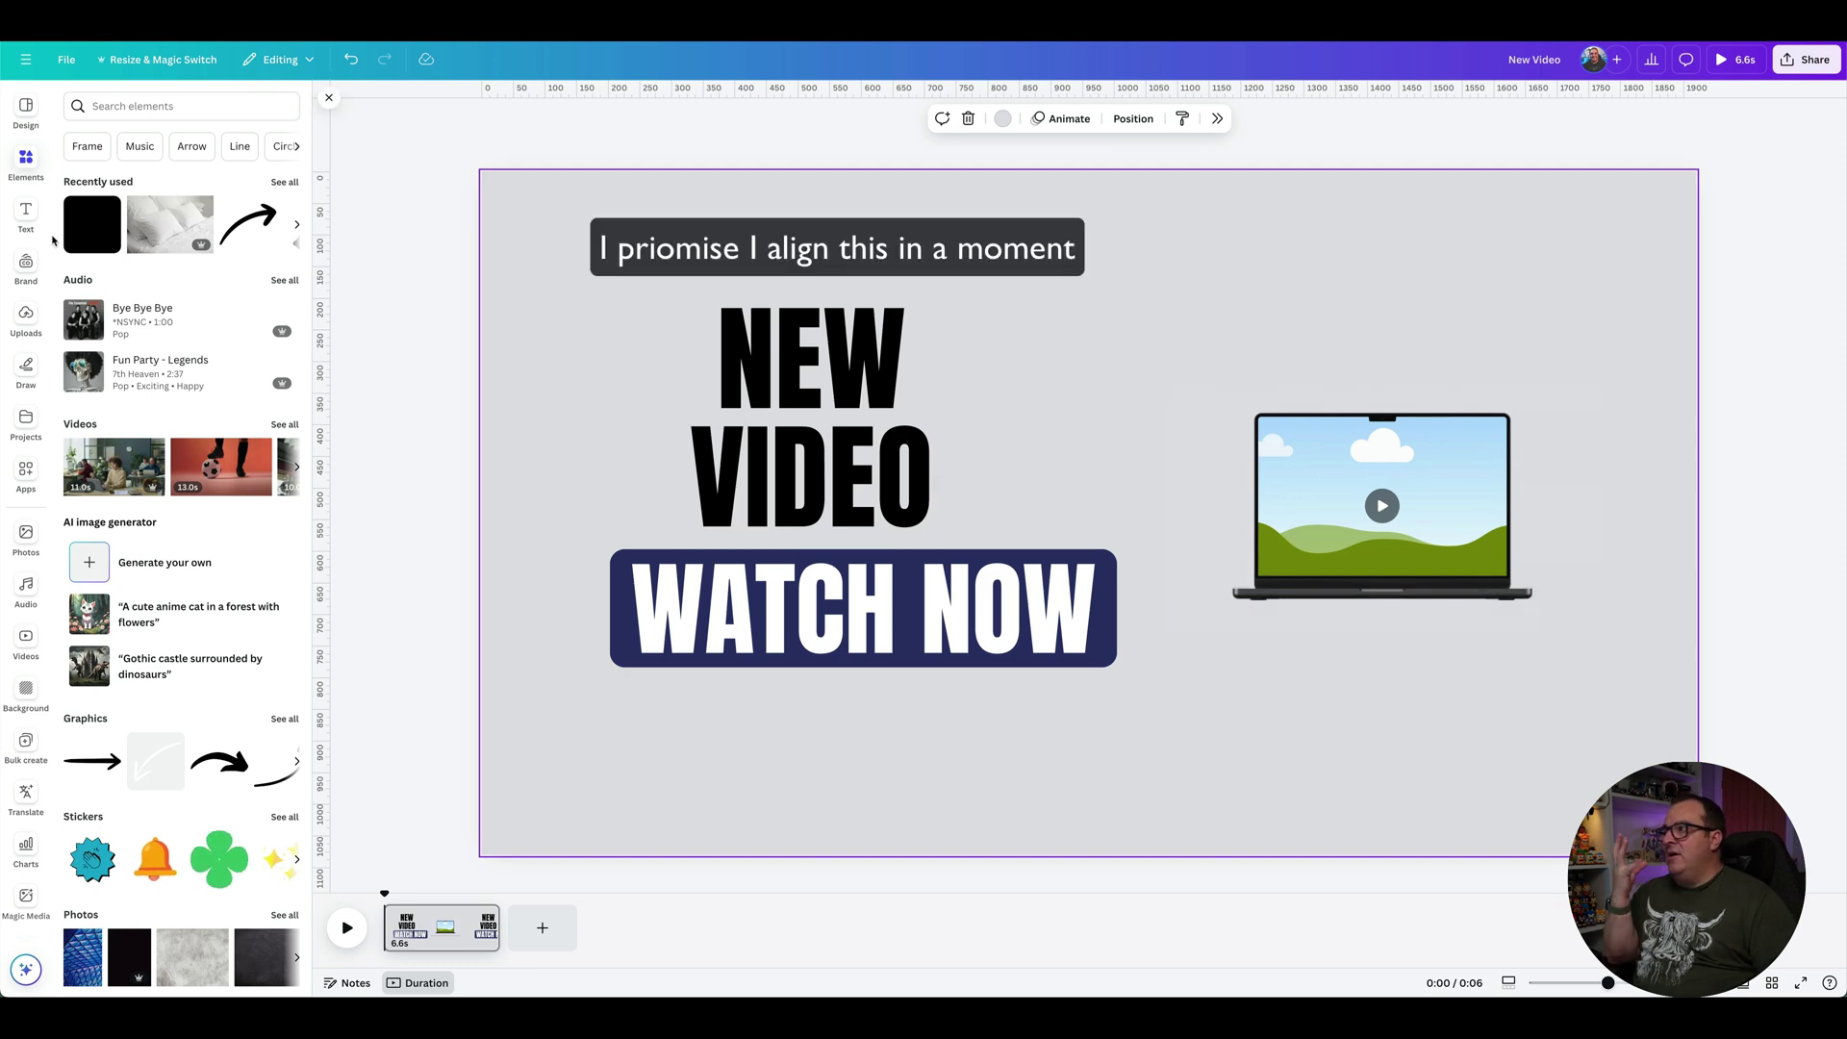
Add the uploaded 'Who Moved My Canva?' thumbnail from Uploads and drop it onto the laptop screen.
click(26, 315)
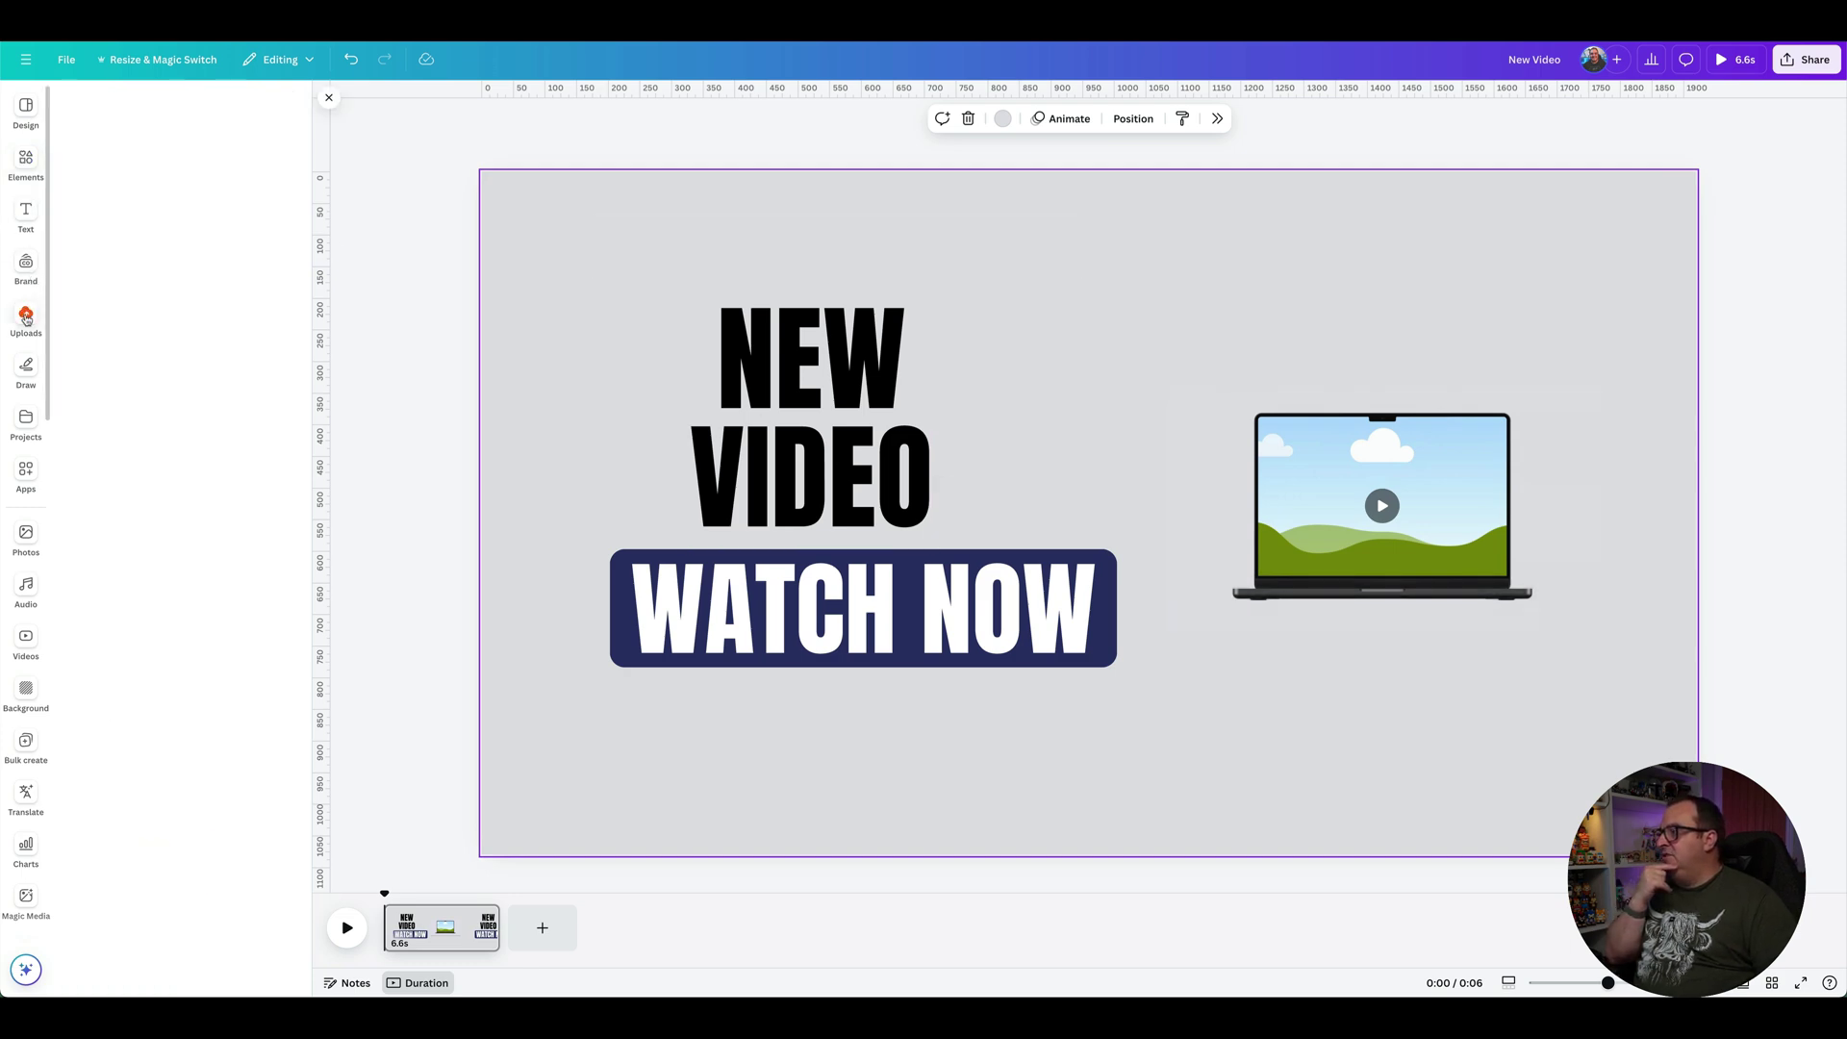
click(102, 209)
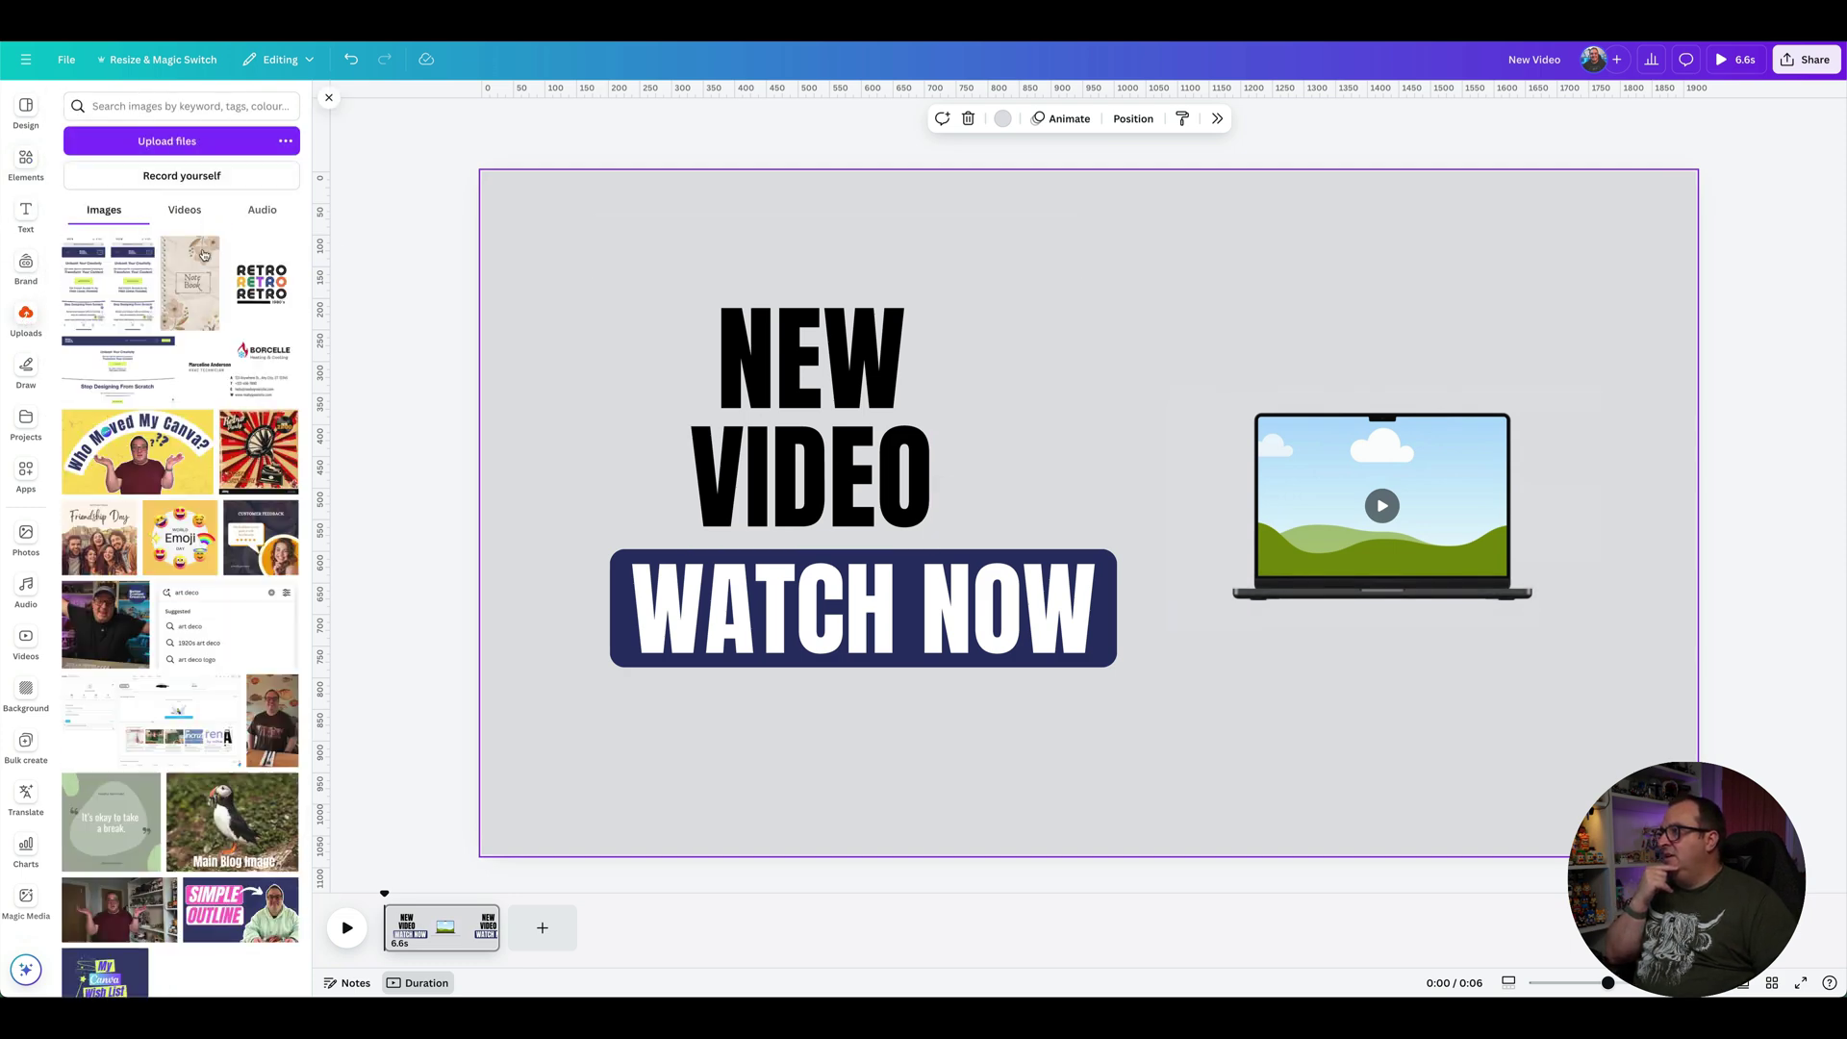
click(139, 452)
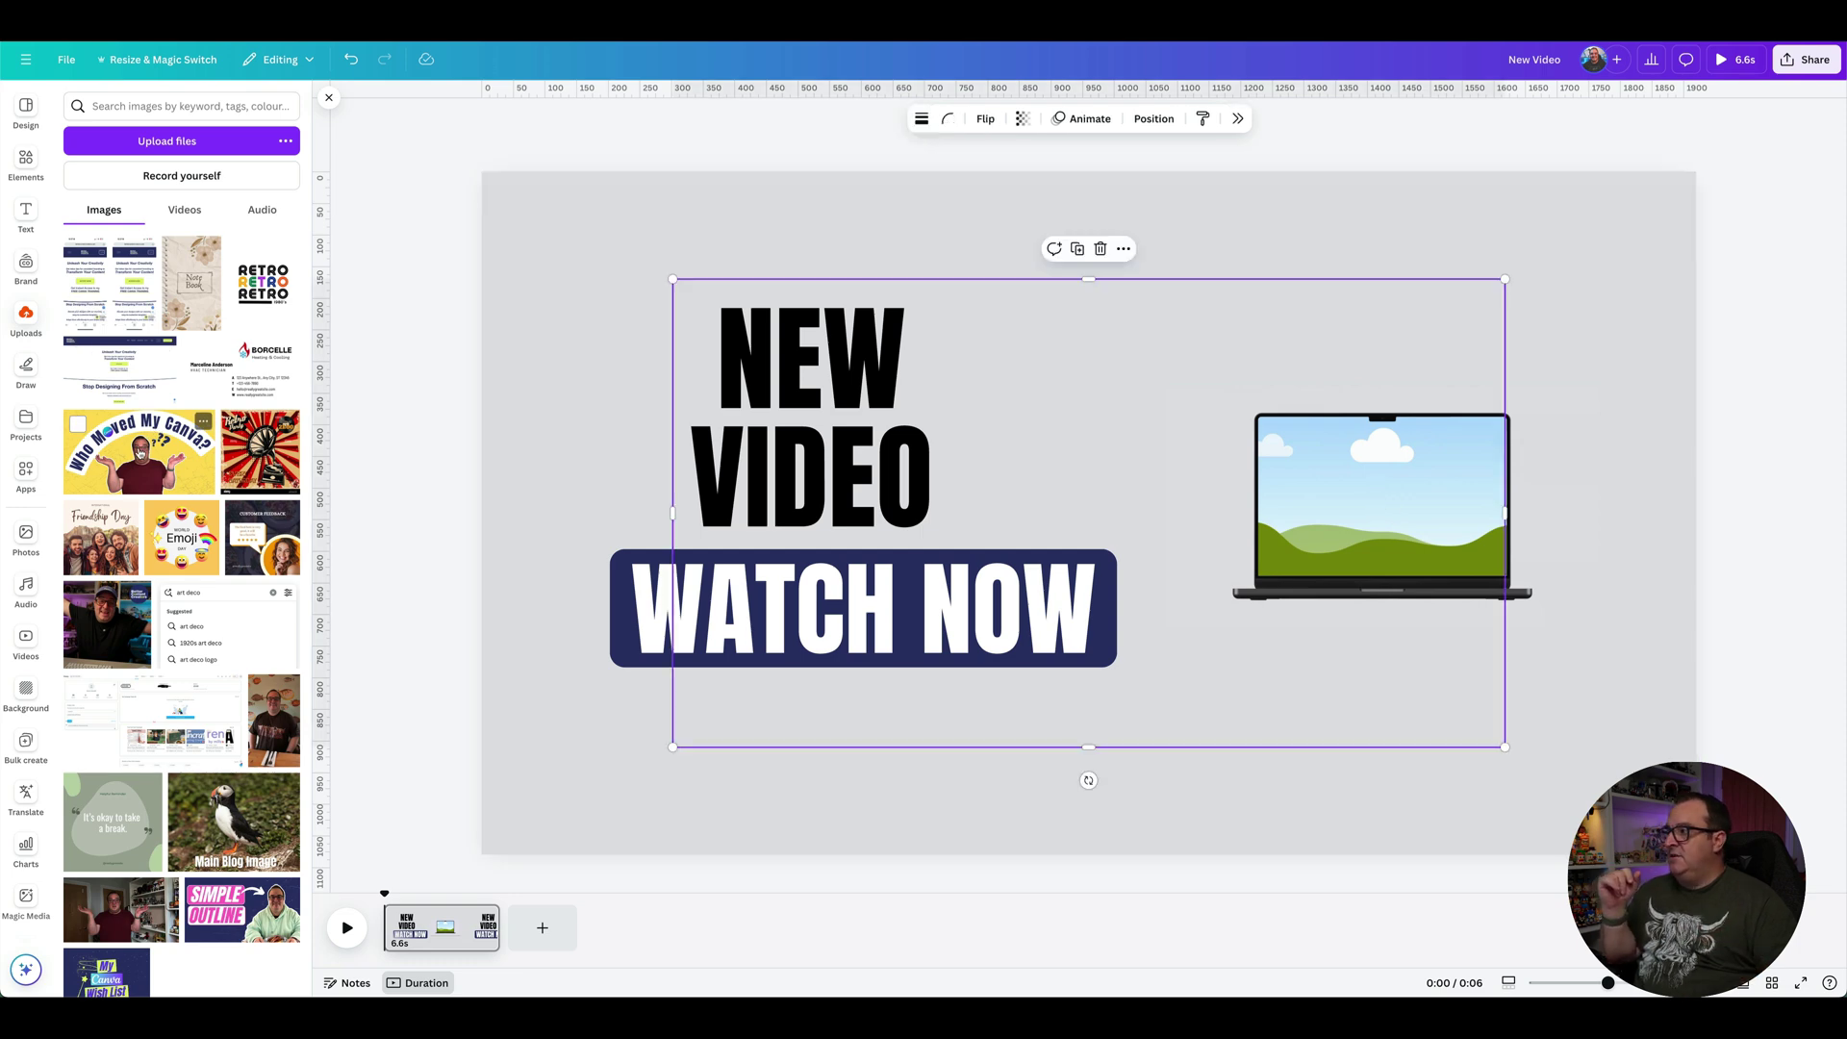
drag(1136, 405, 1374, 460)
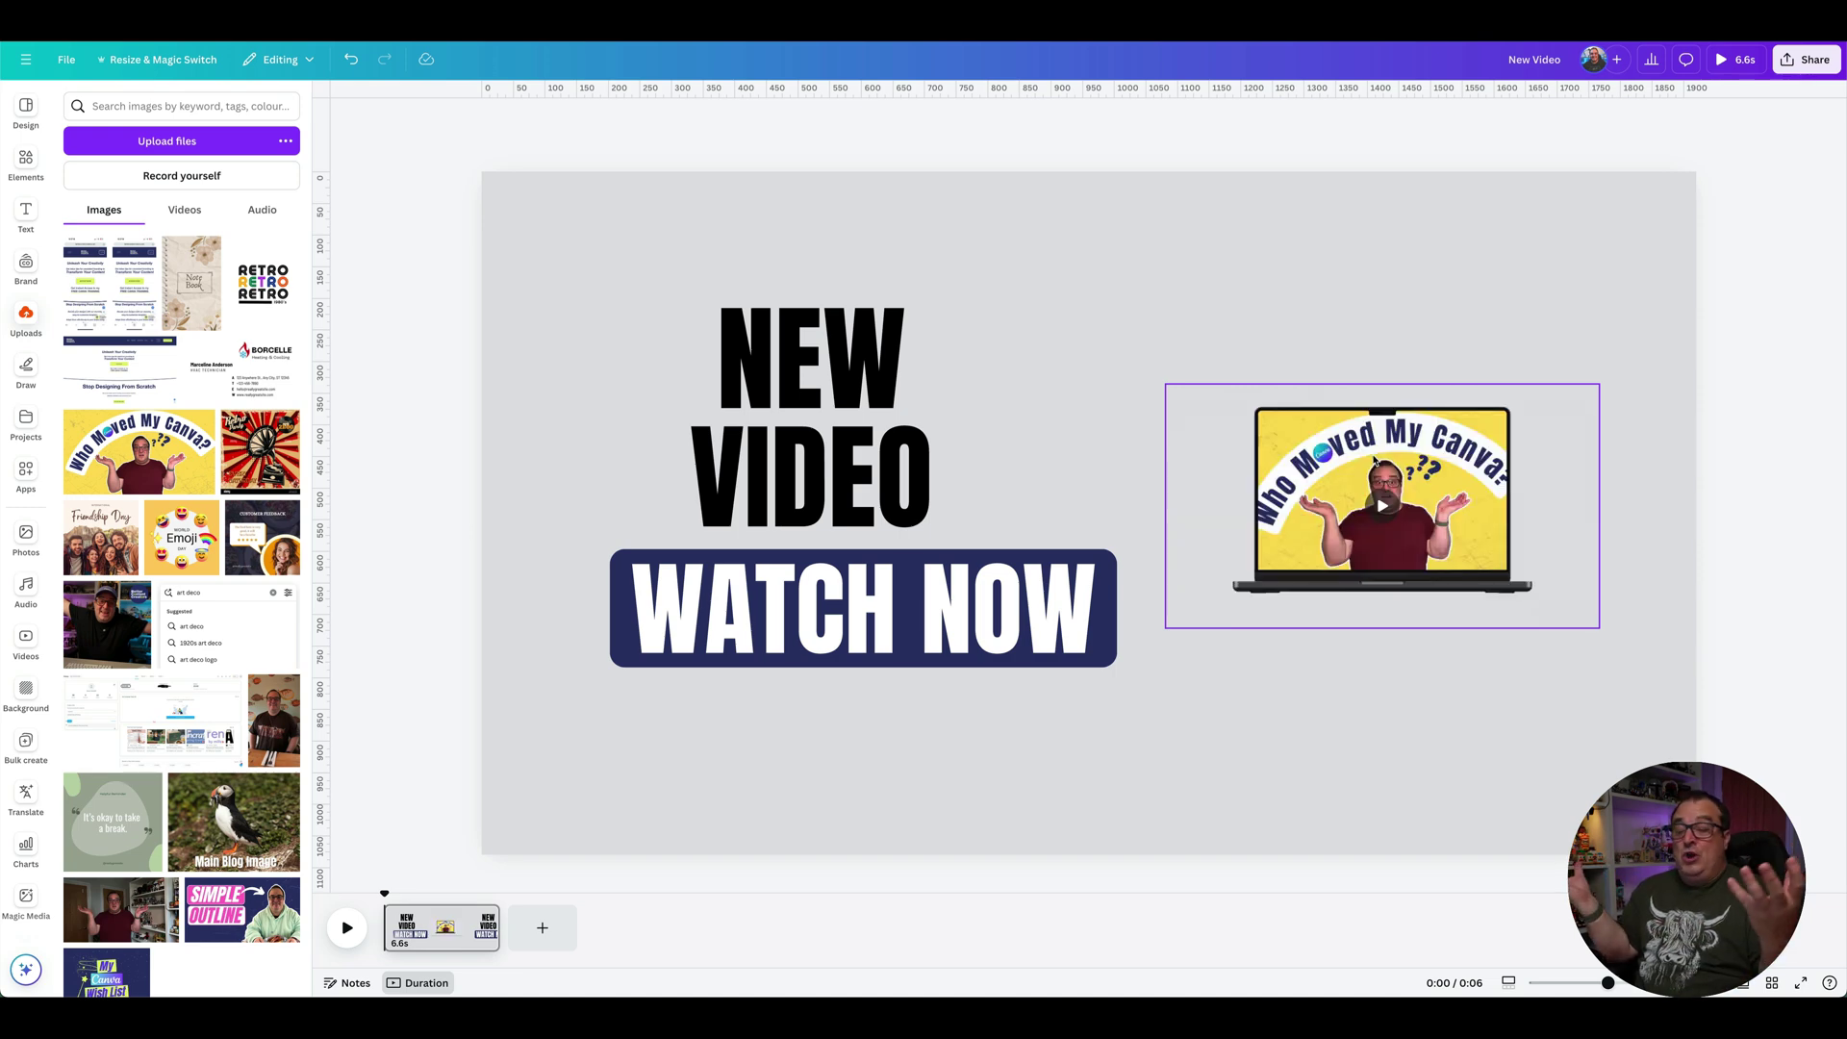
Set the laptop screen image to Fit, centre the thumbnail vertically, and apply the change.
click(1366, 430)
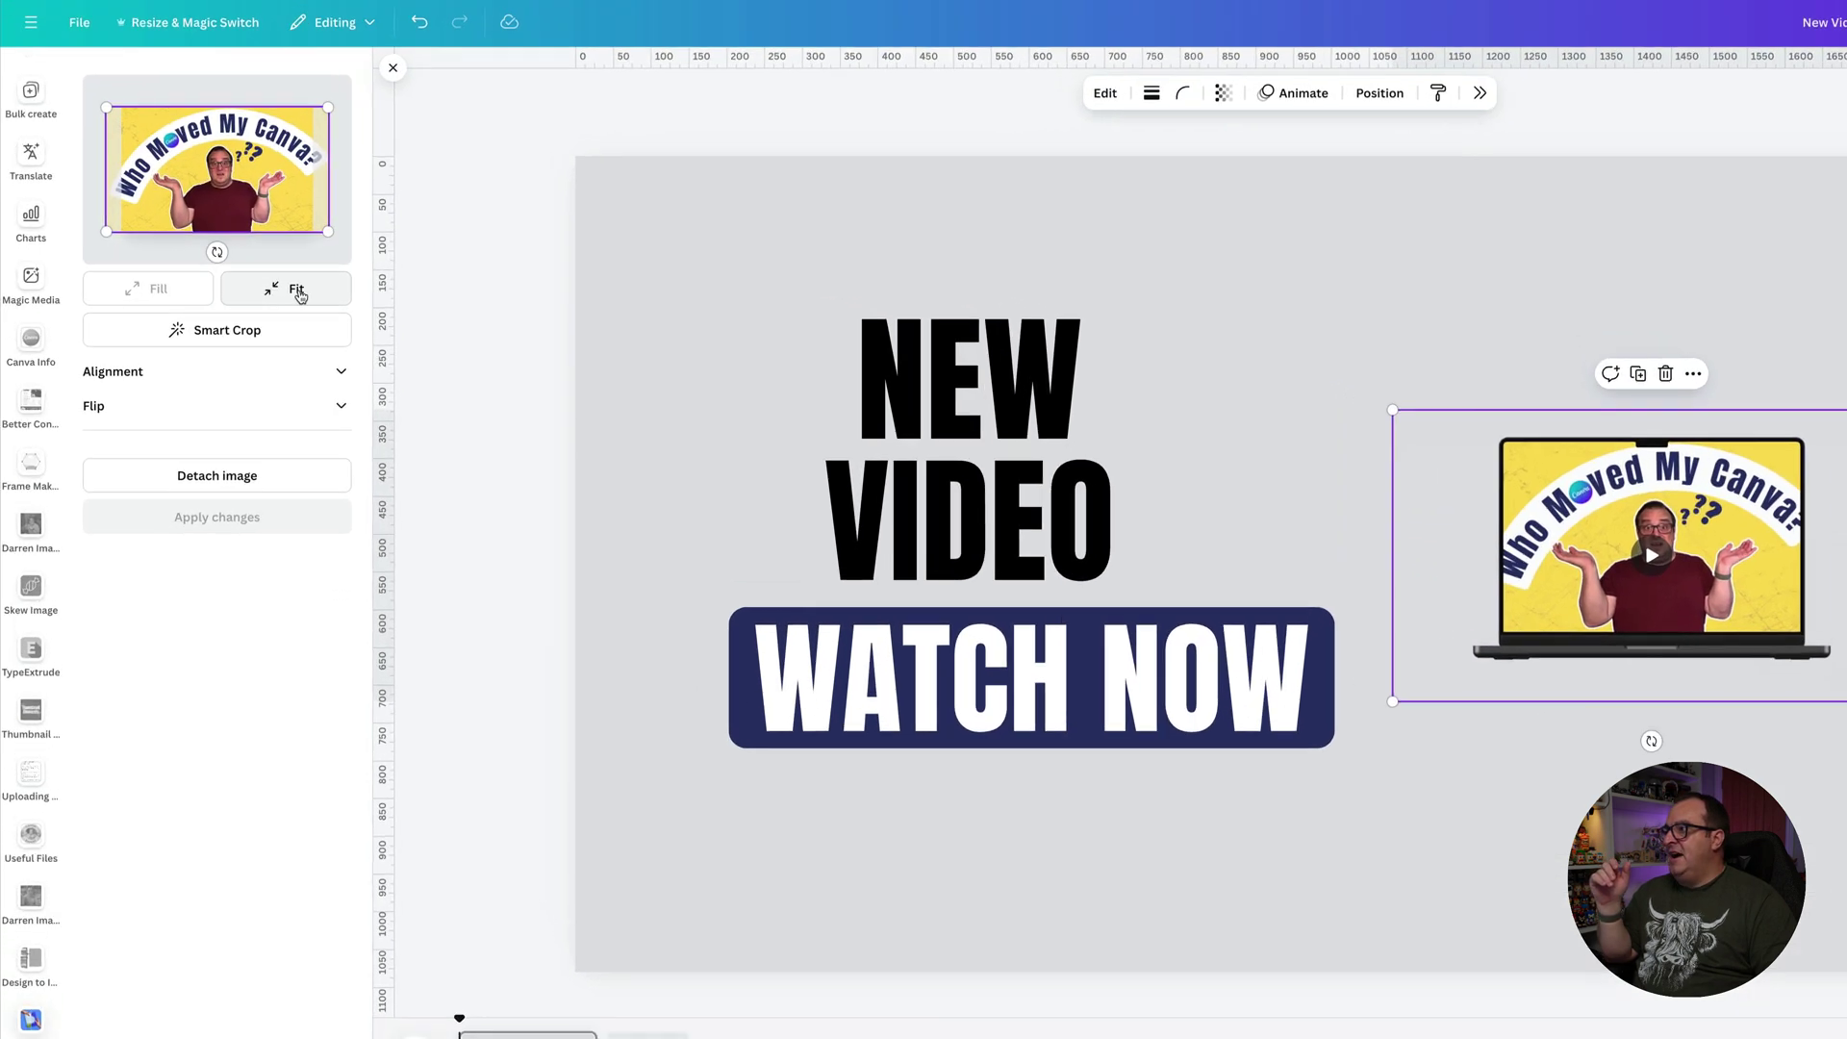
click(297, 289)
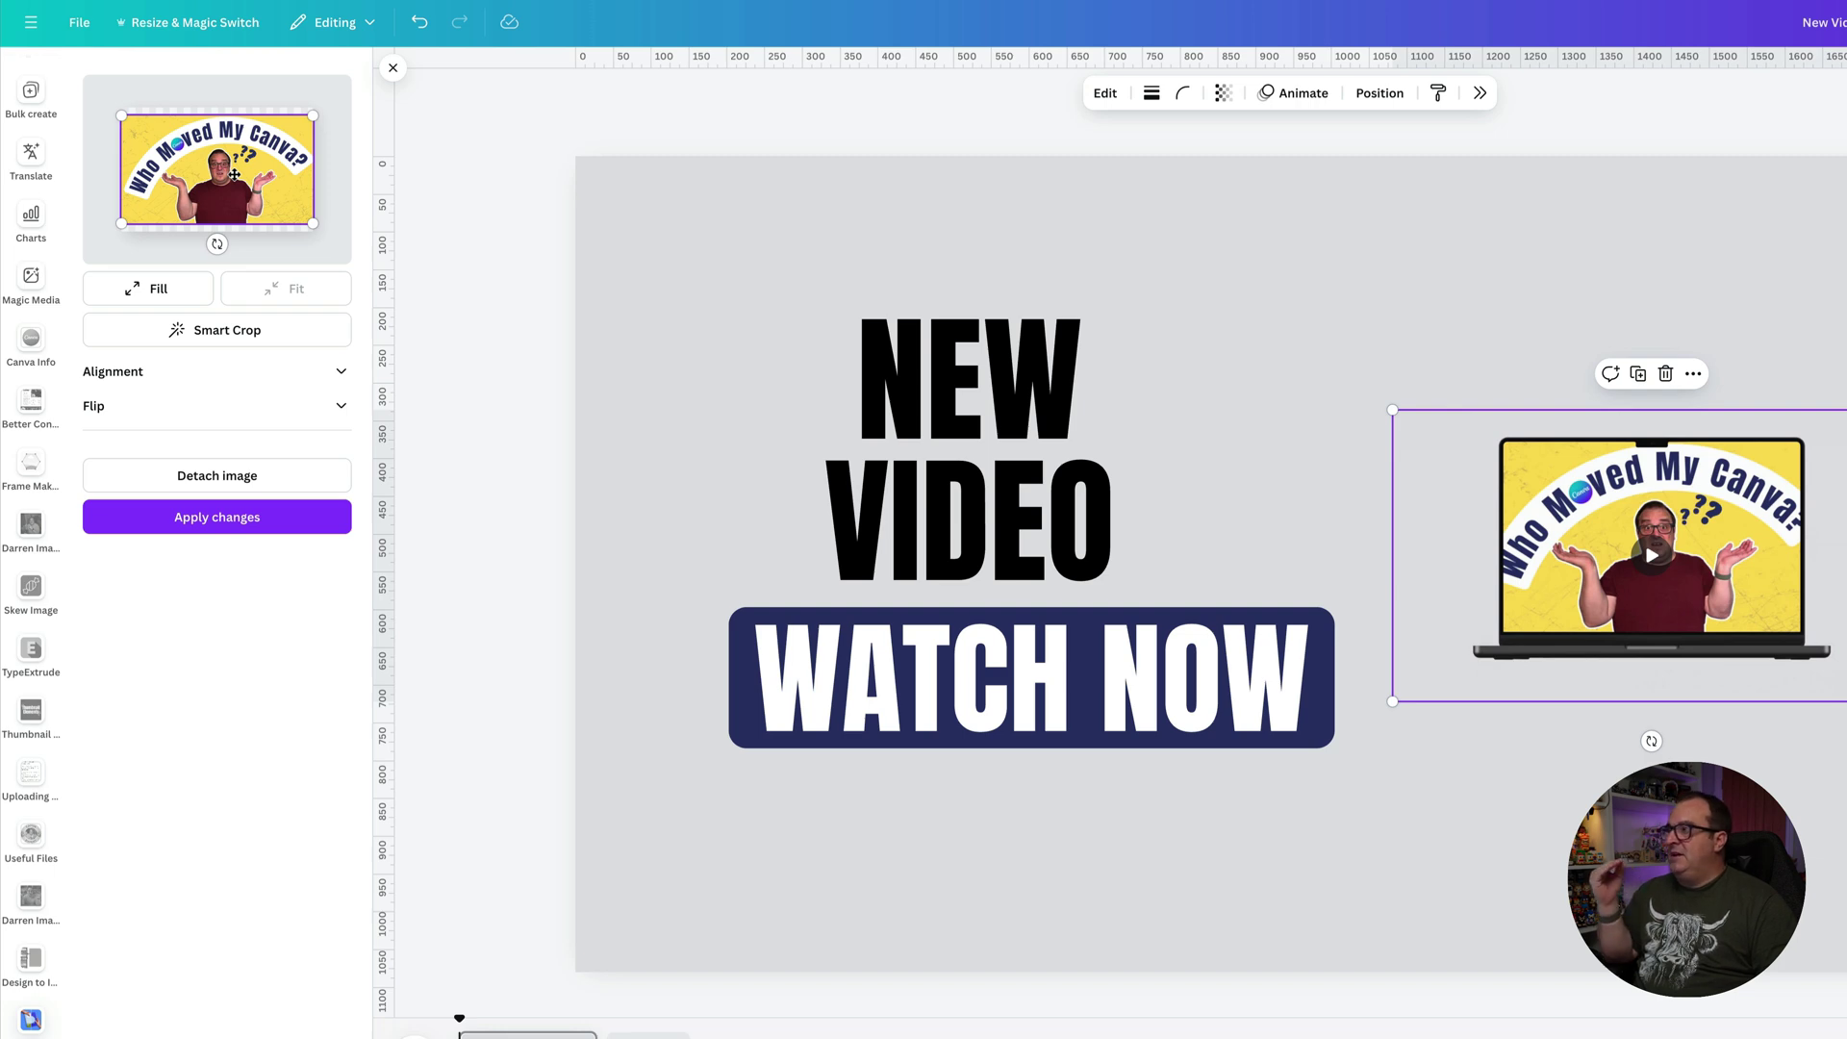
drag(234, 174, 234, 169)
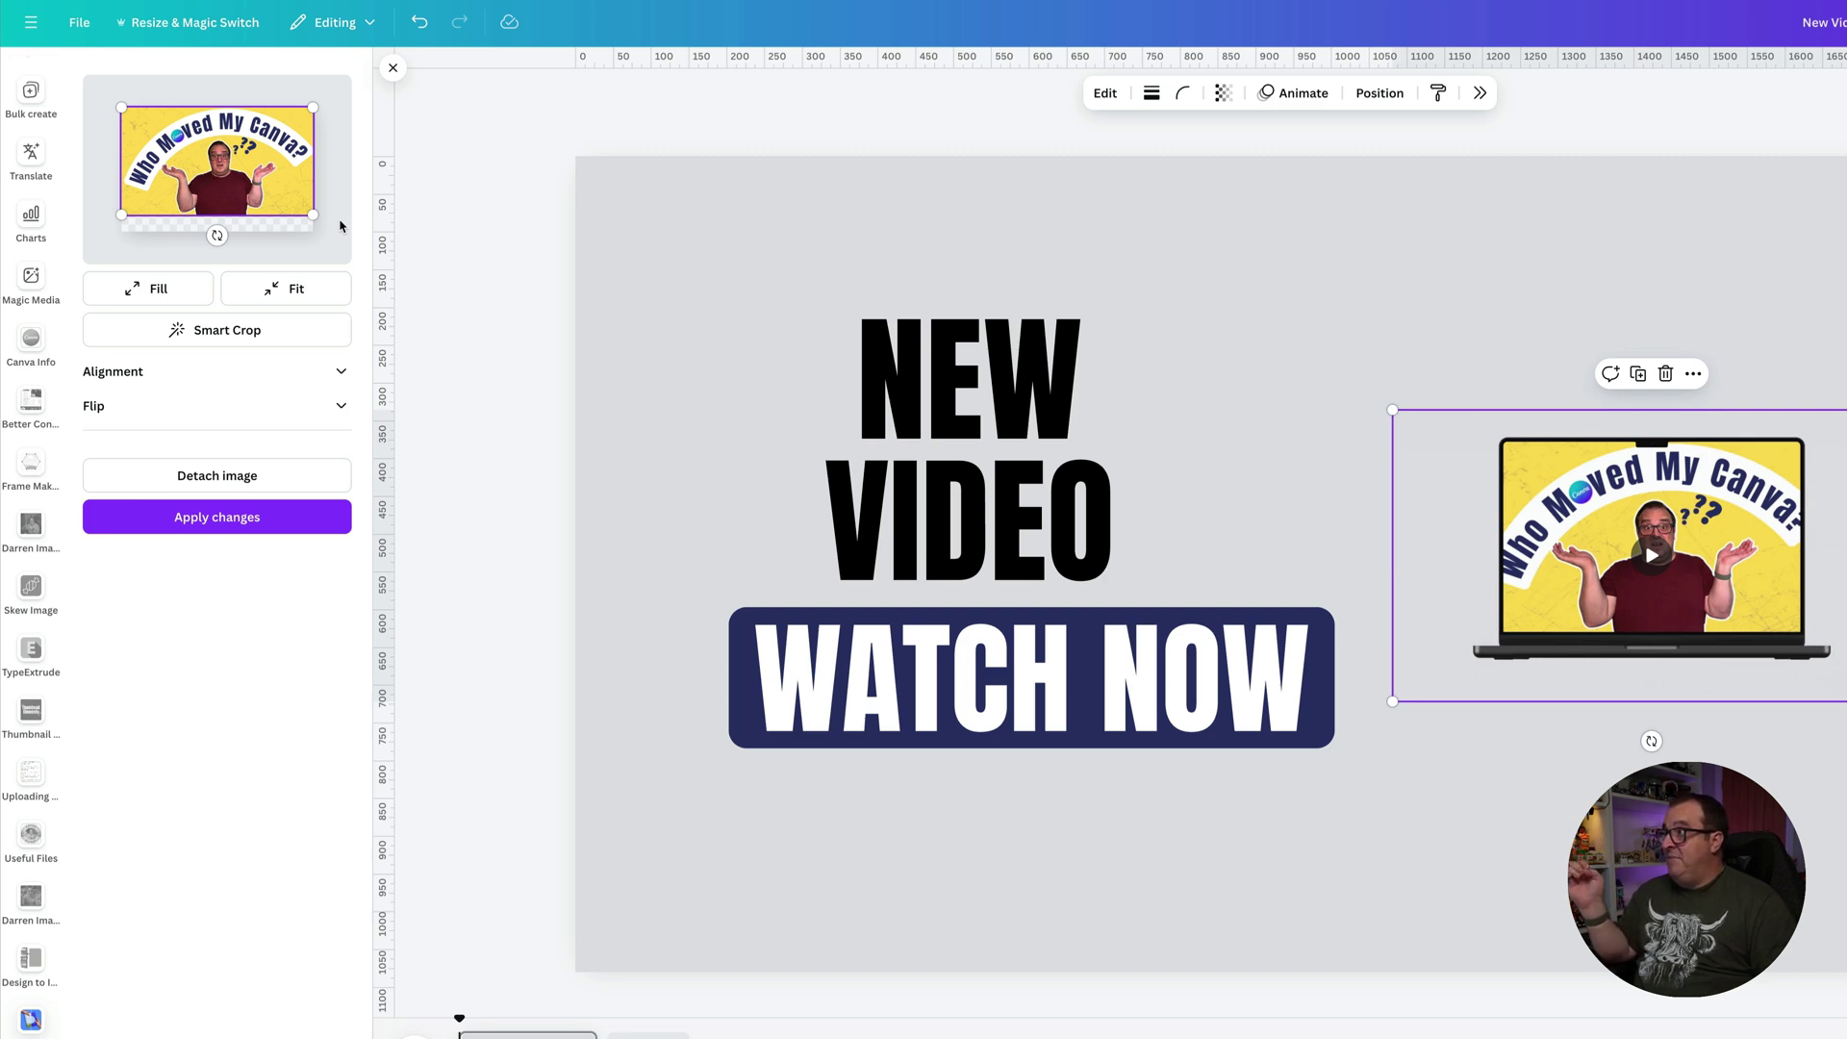
mouse_move(245, 160)
mouse_down()
mouse_move(245, 176)
mouse_move(244, 161)
mouse_up()
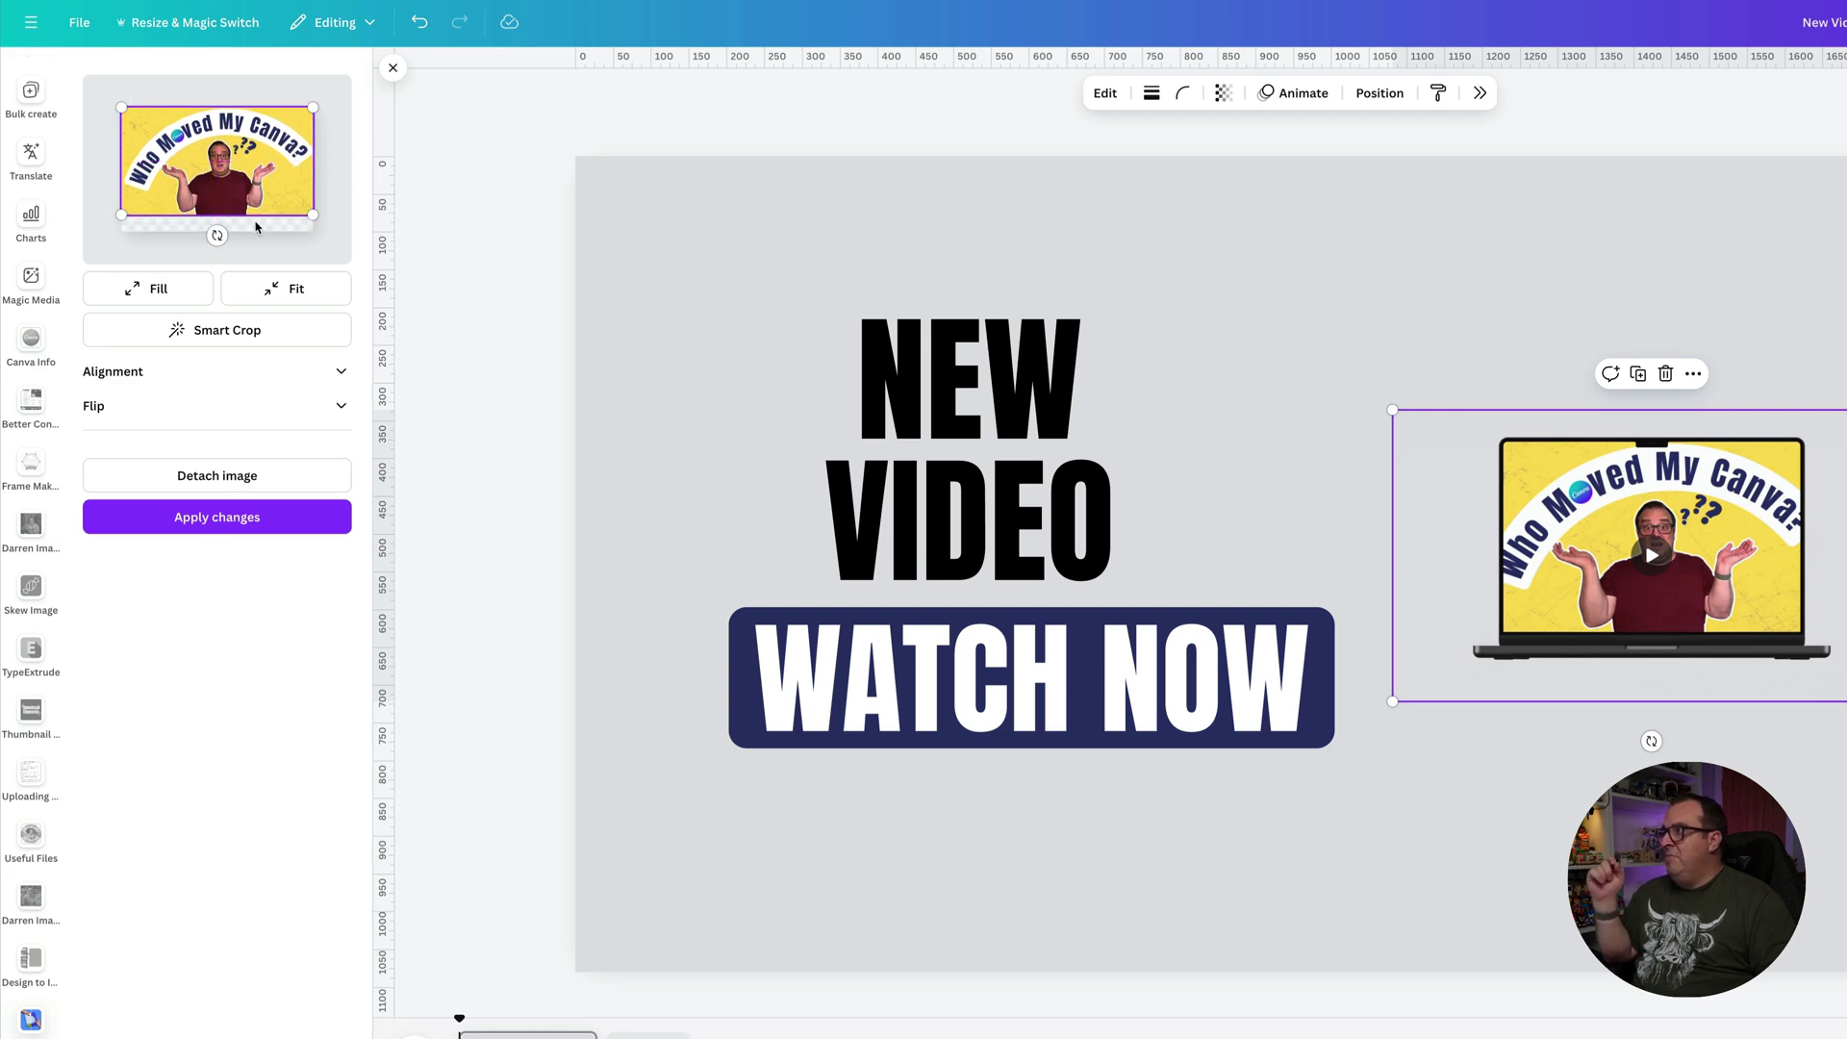
click(226, 526)
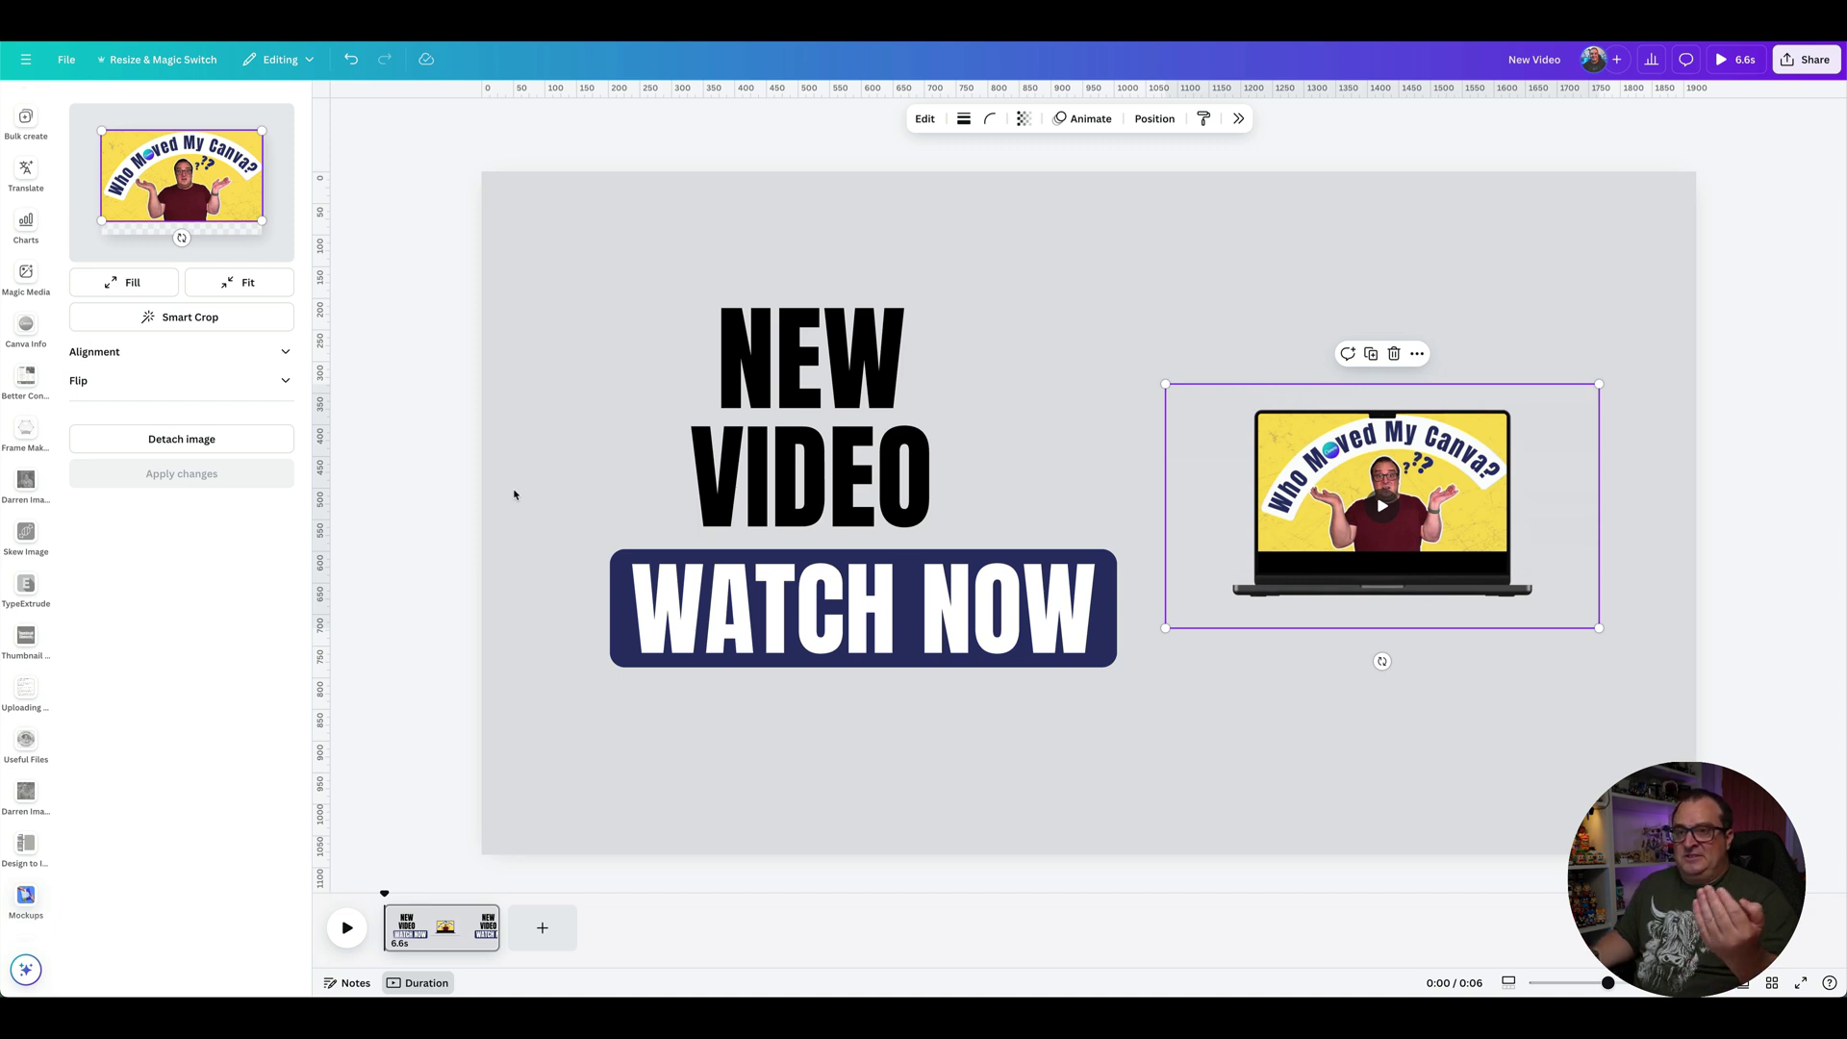
Preview the animation, then drag the NEW VIDEO heading right to centre it over the button.
click(346, 926)
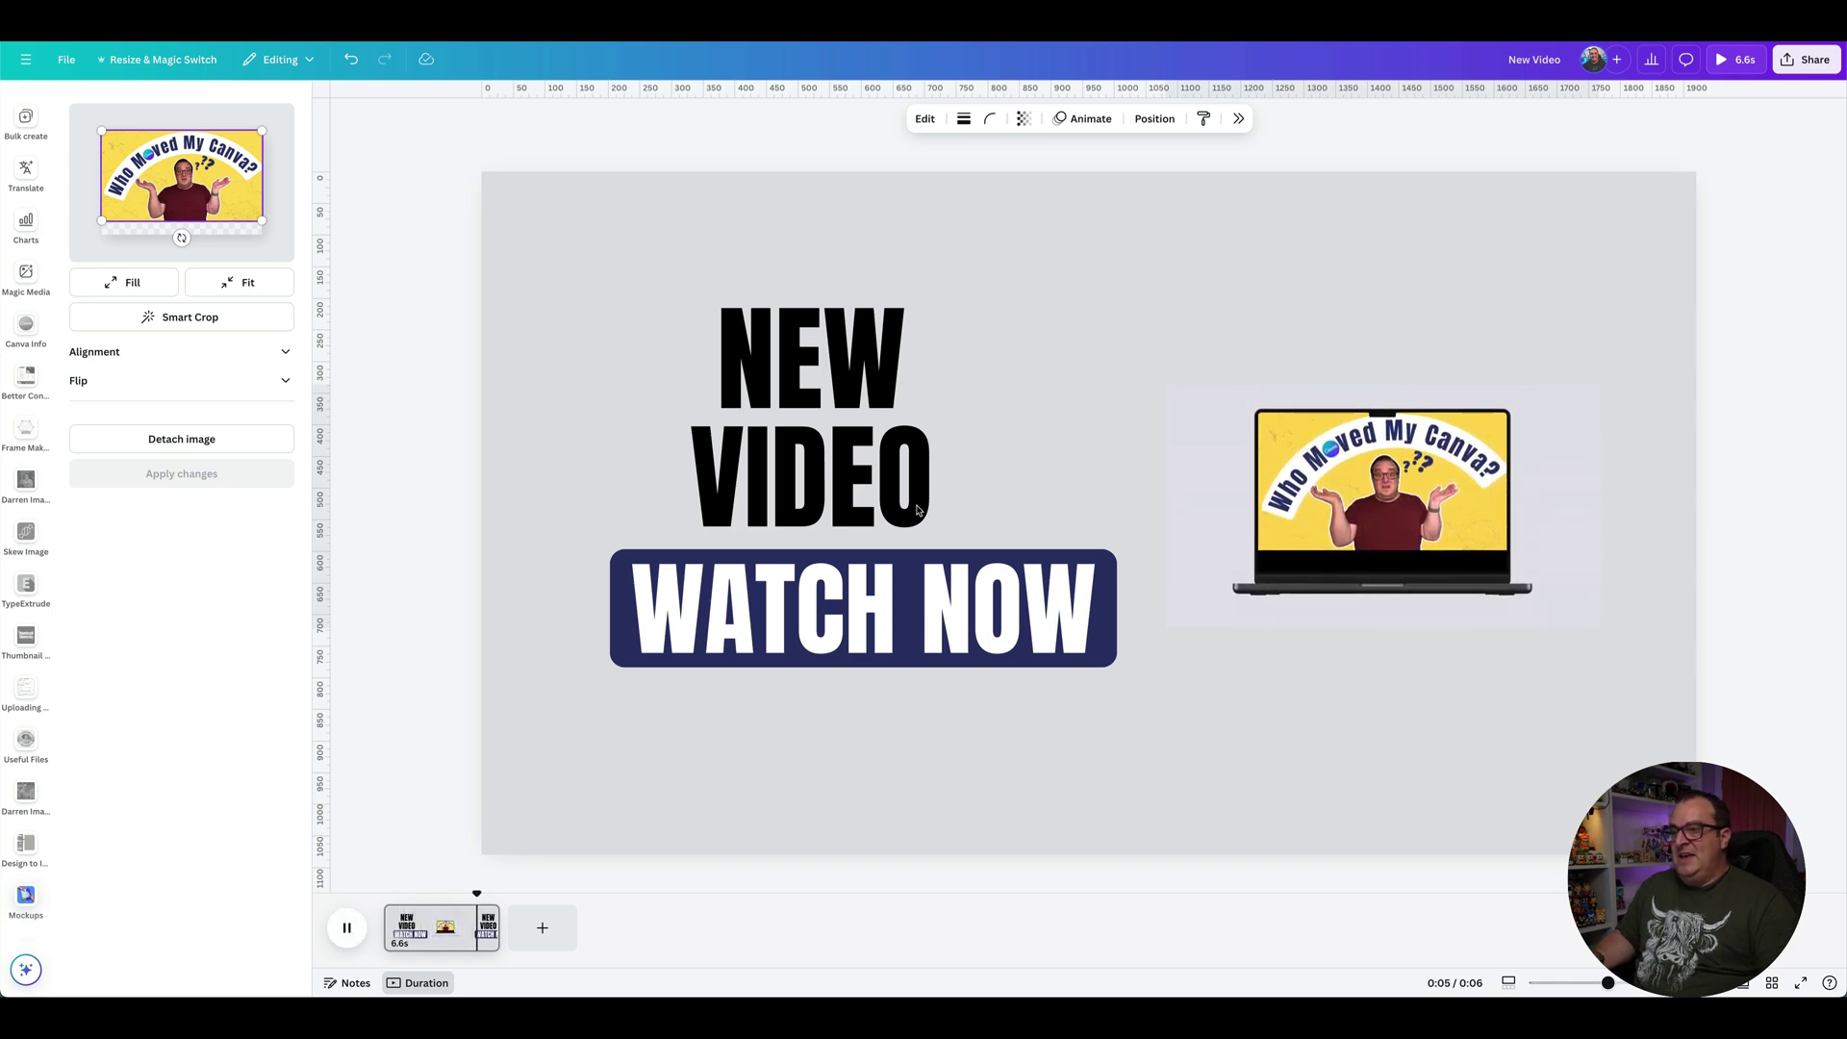
click(825, 414)
drag(824, 414, 869, 405)
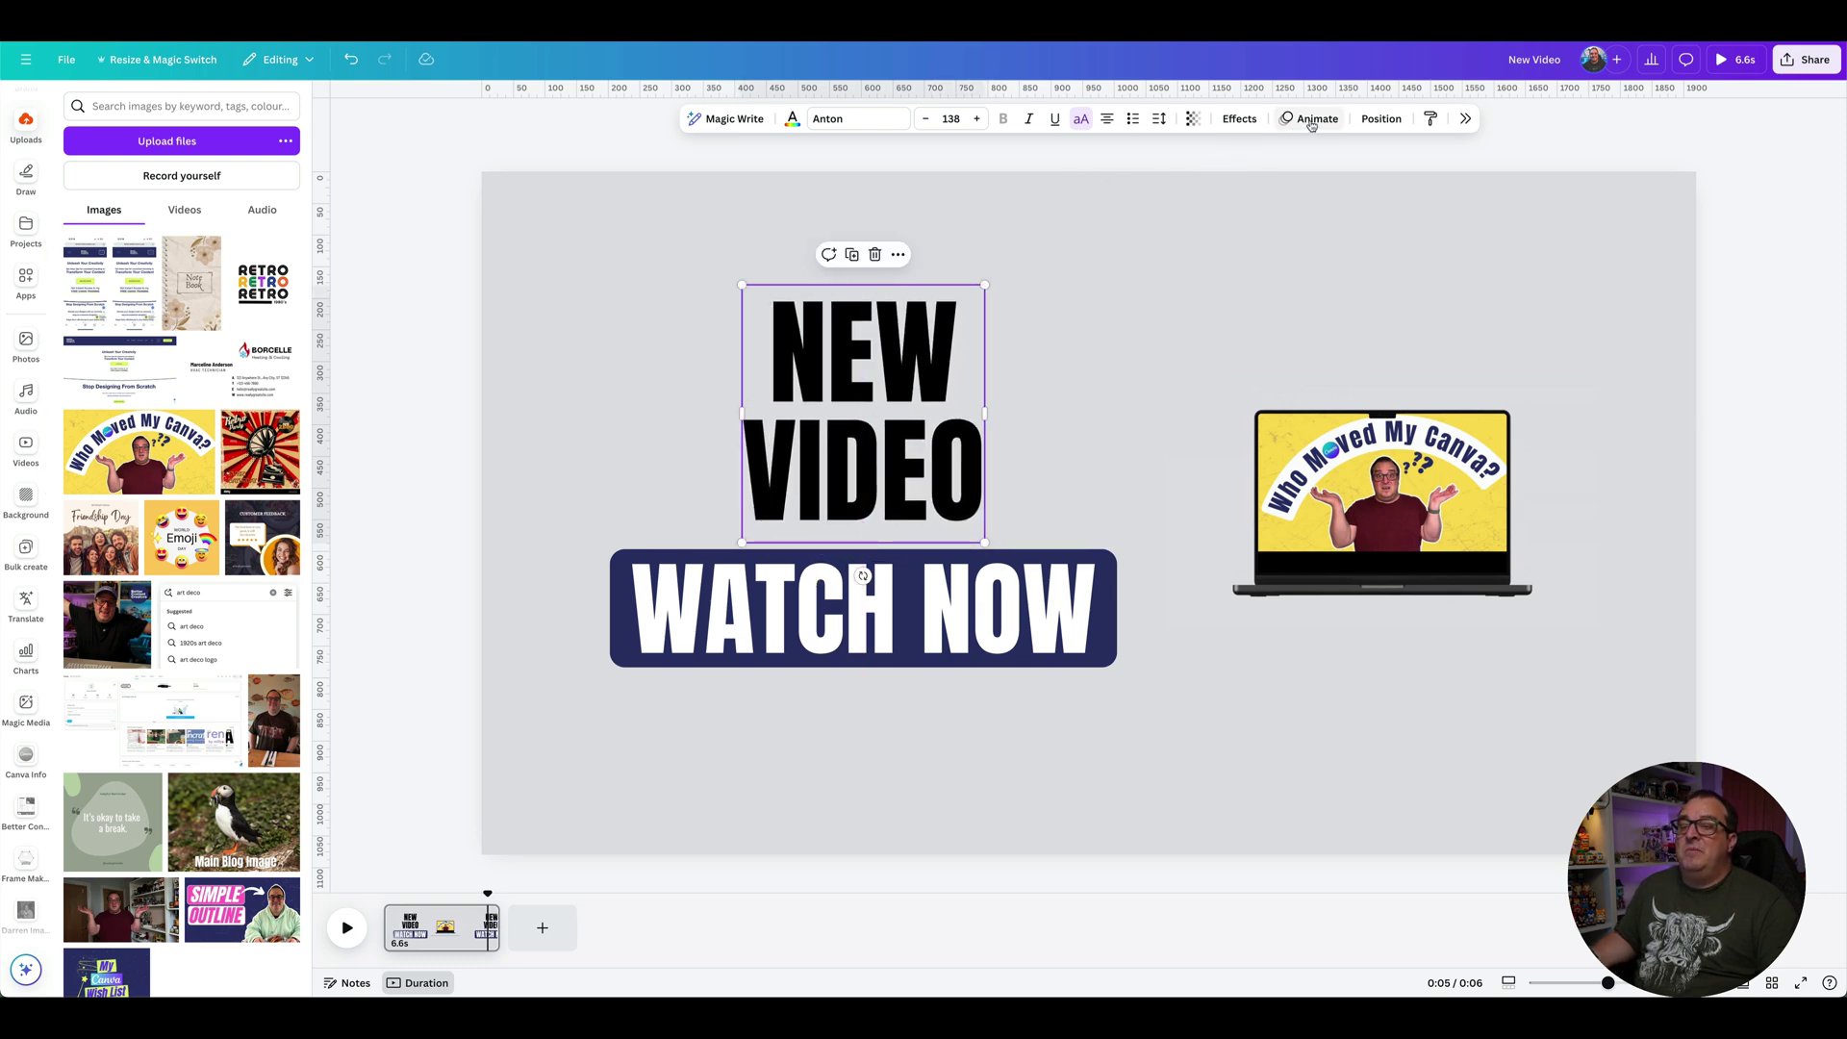
Give NEW VIDEO a Pop animation, then group the WATCH NOW text and box, apply Pop, and adjust its speed.
click(1310, 119)
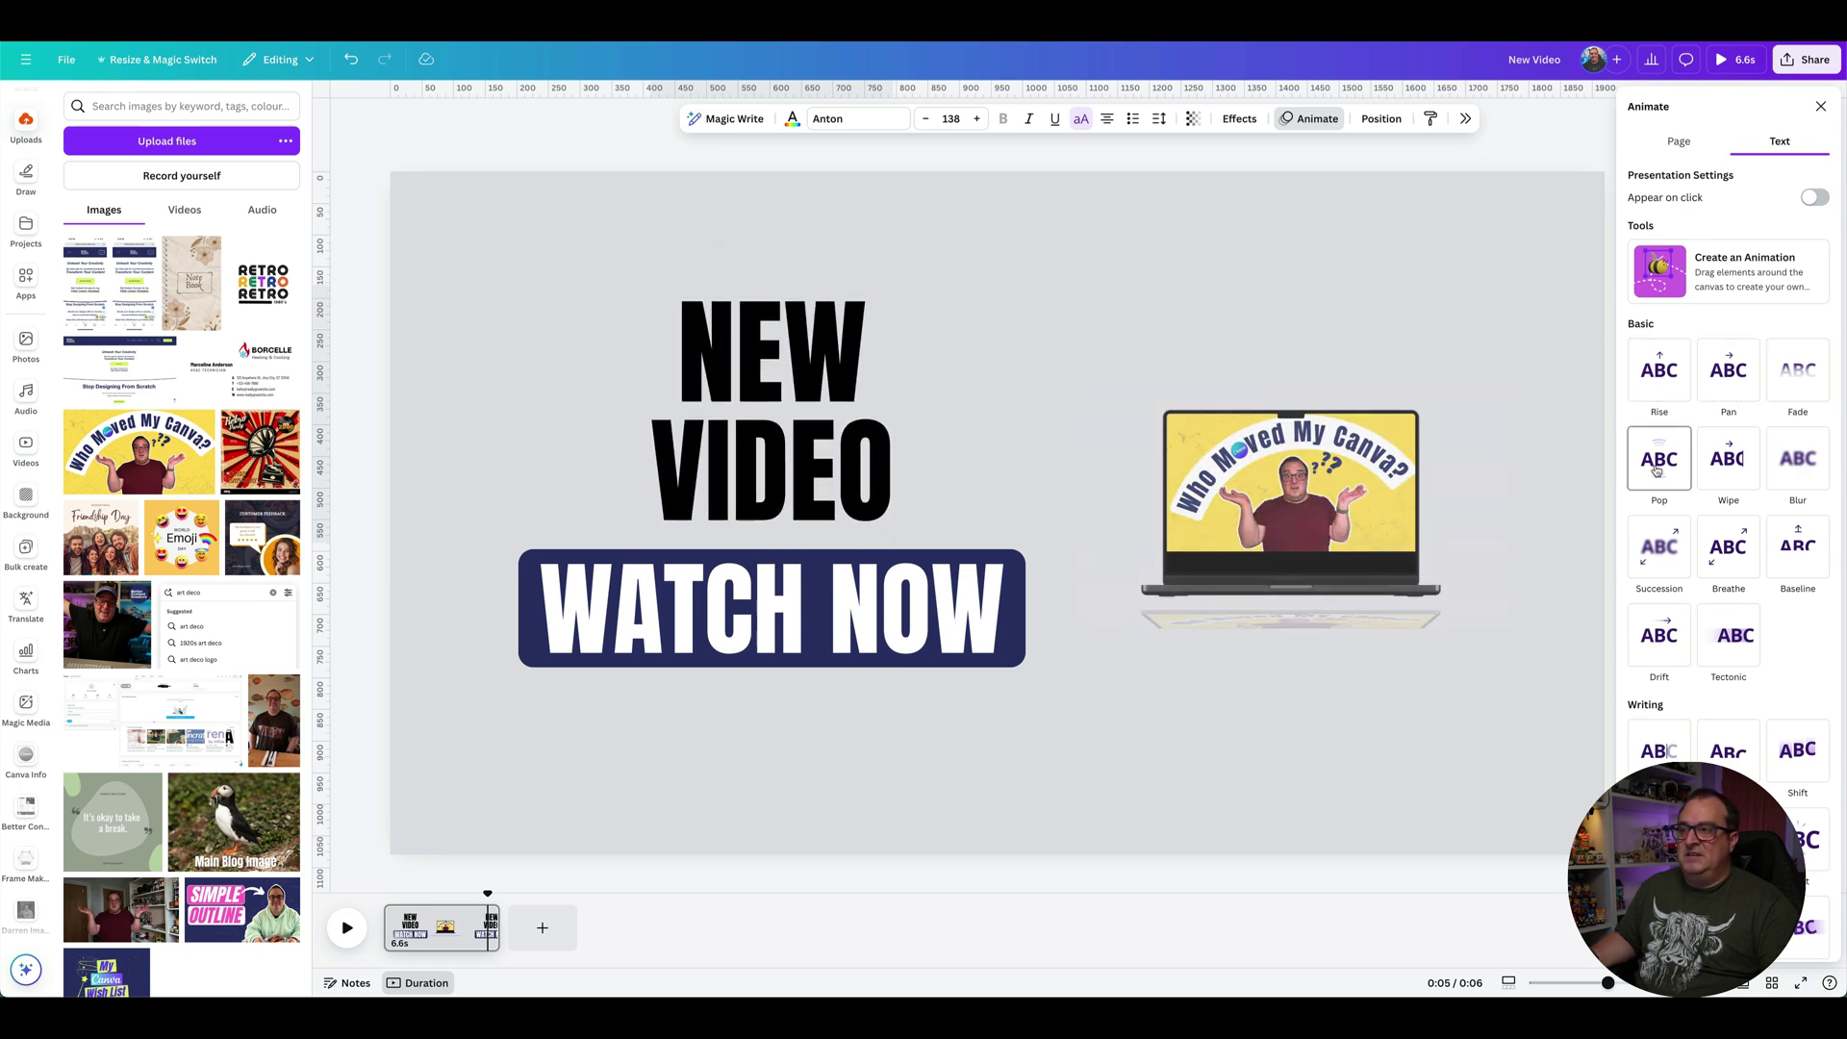
click(1637, 470)
drag(477, 587, 660, 645)
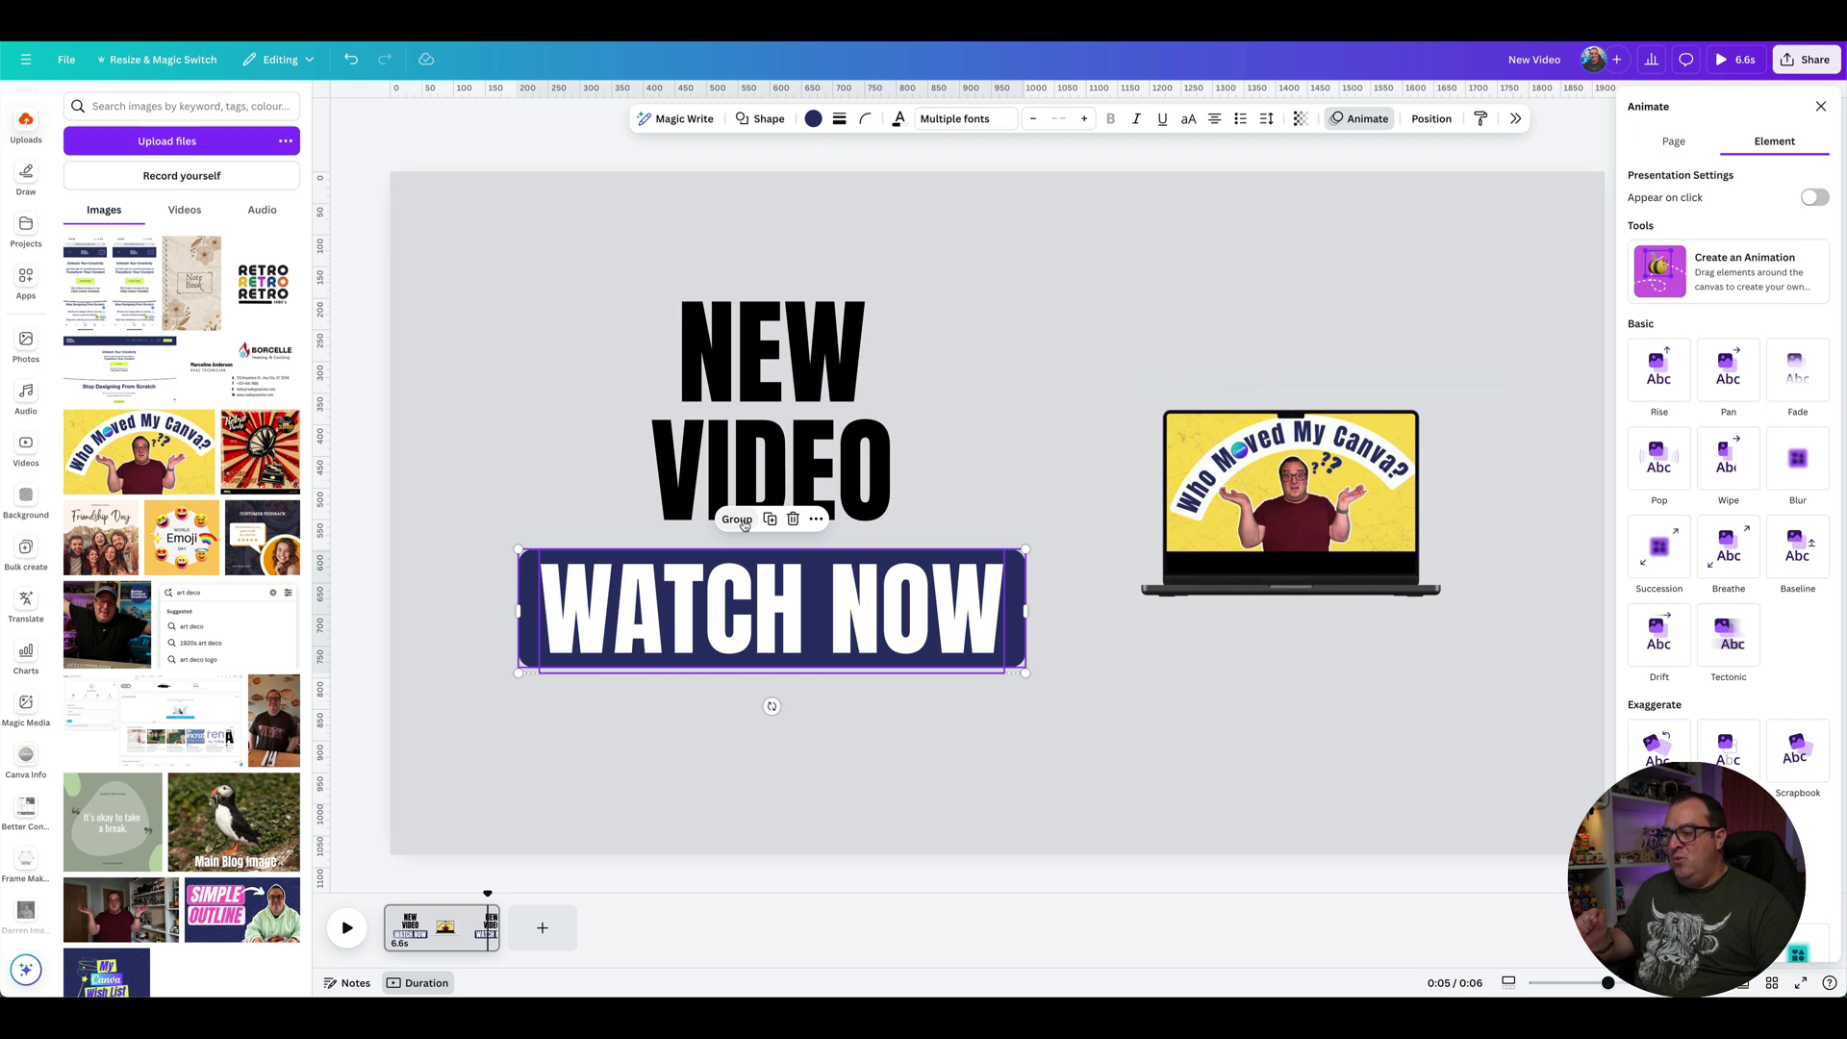
click(744, 524)
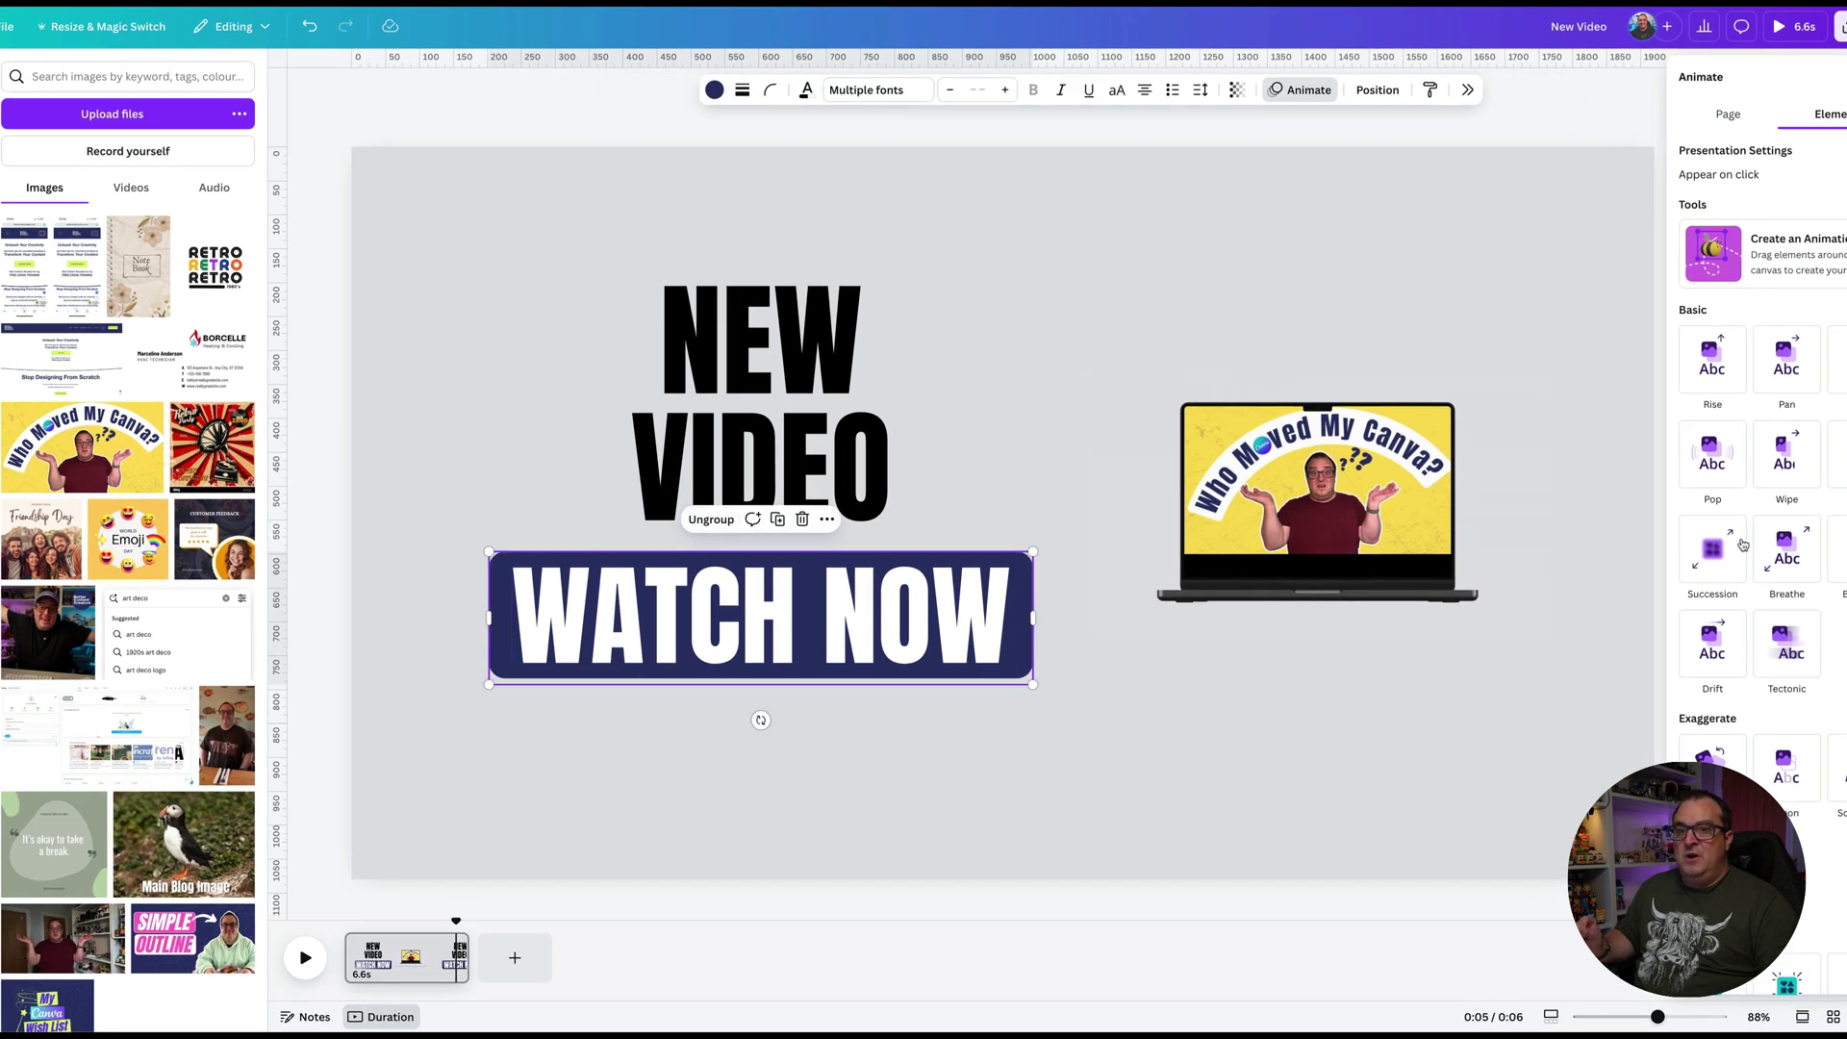
click(1646, 466)
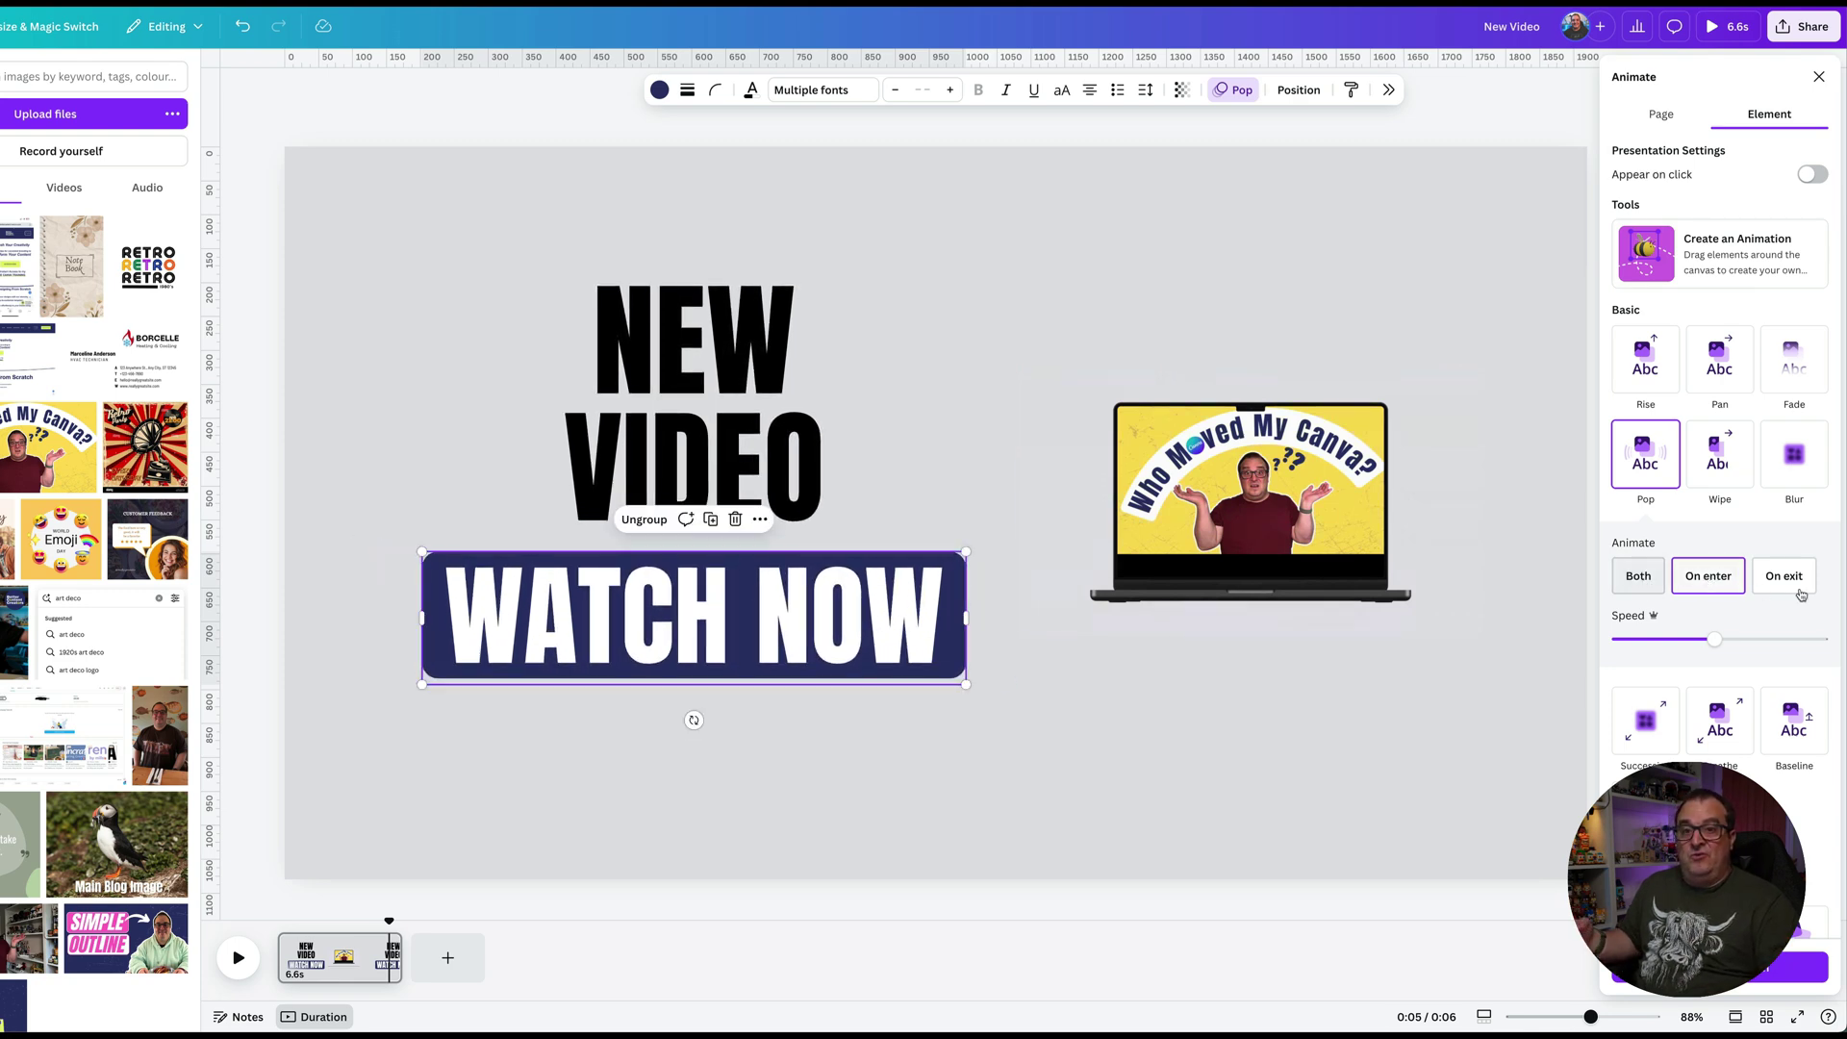
mouse_move(1712, 630)
mouse_down()
mouse_move(1694, 643)
mouse_move(1725, 640)
mouse_up()
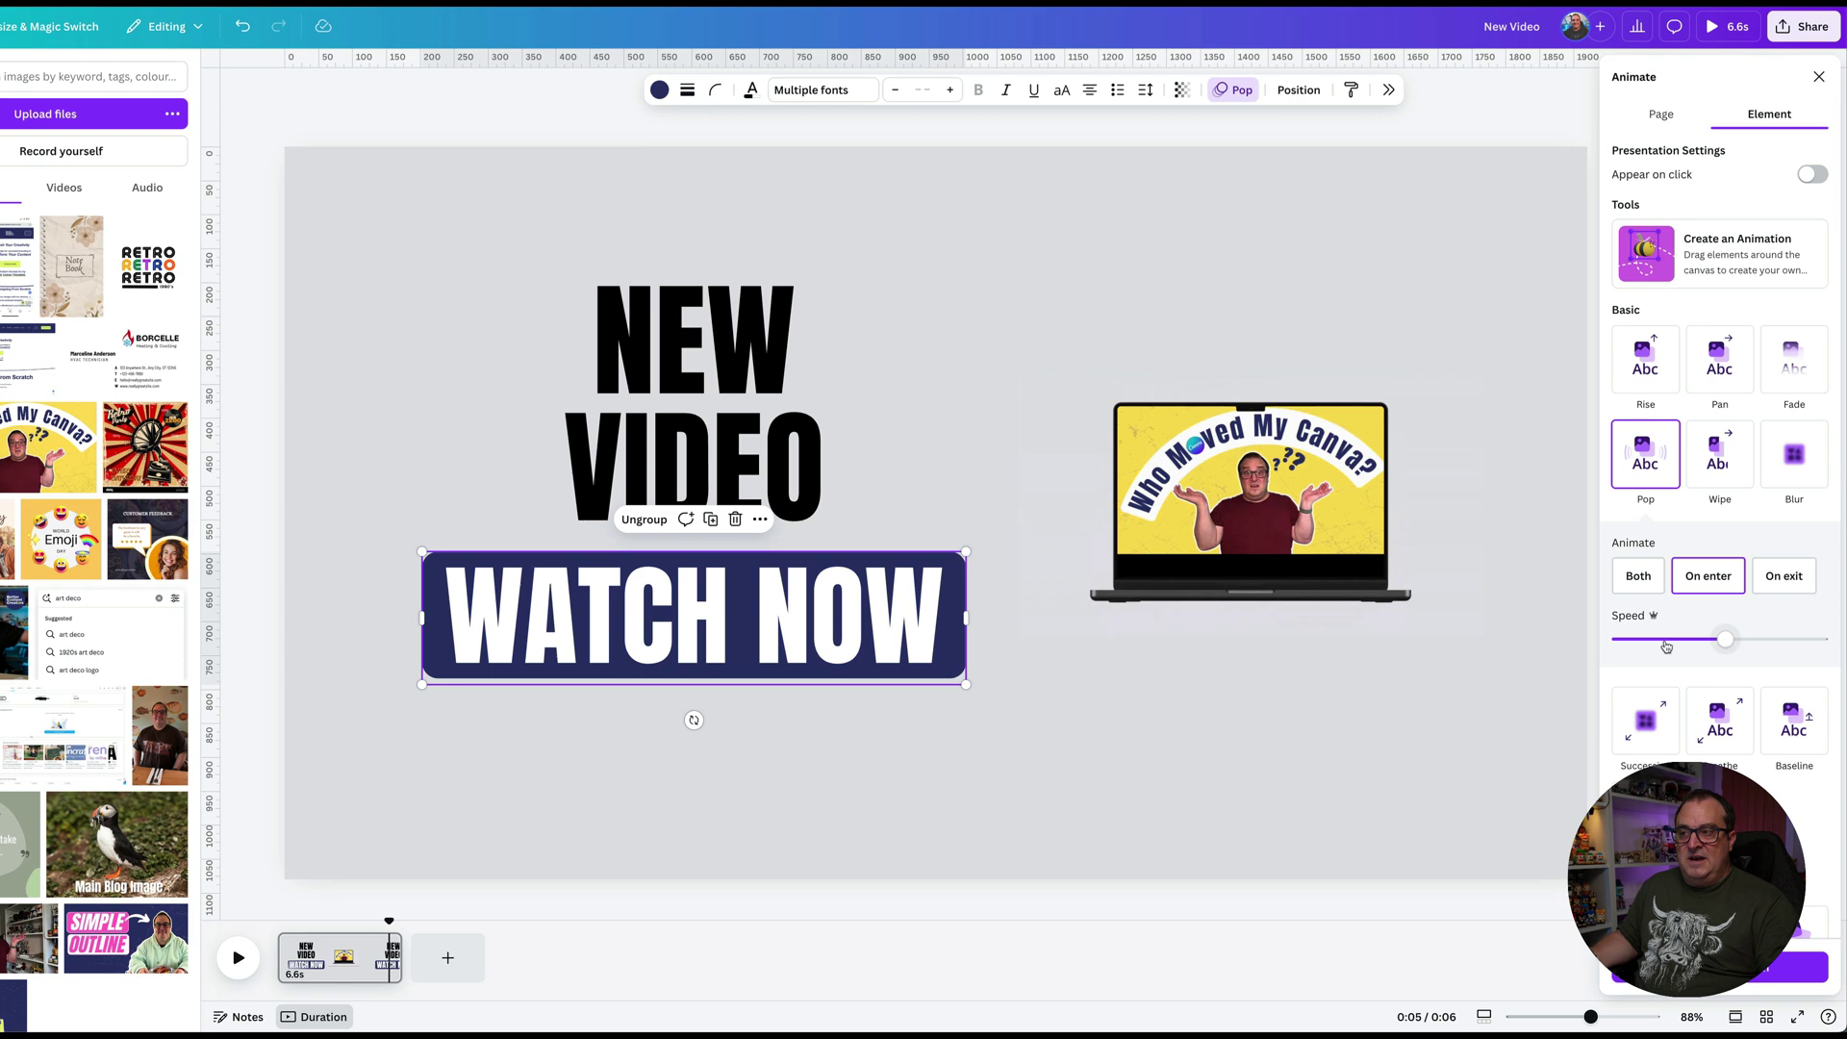
click(1492, 718)
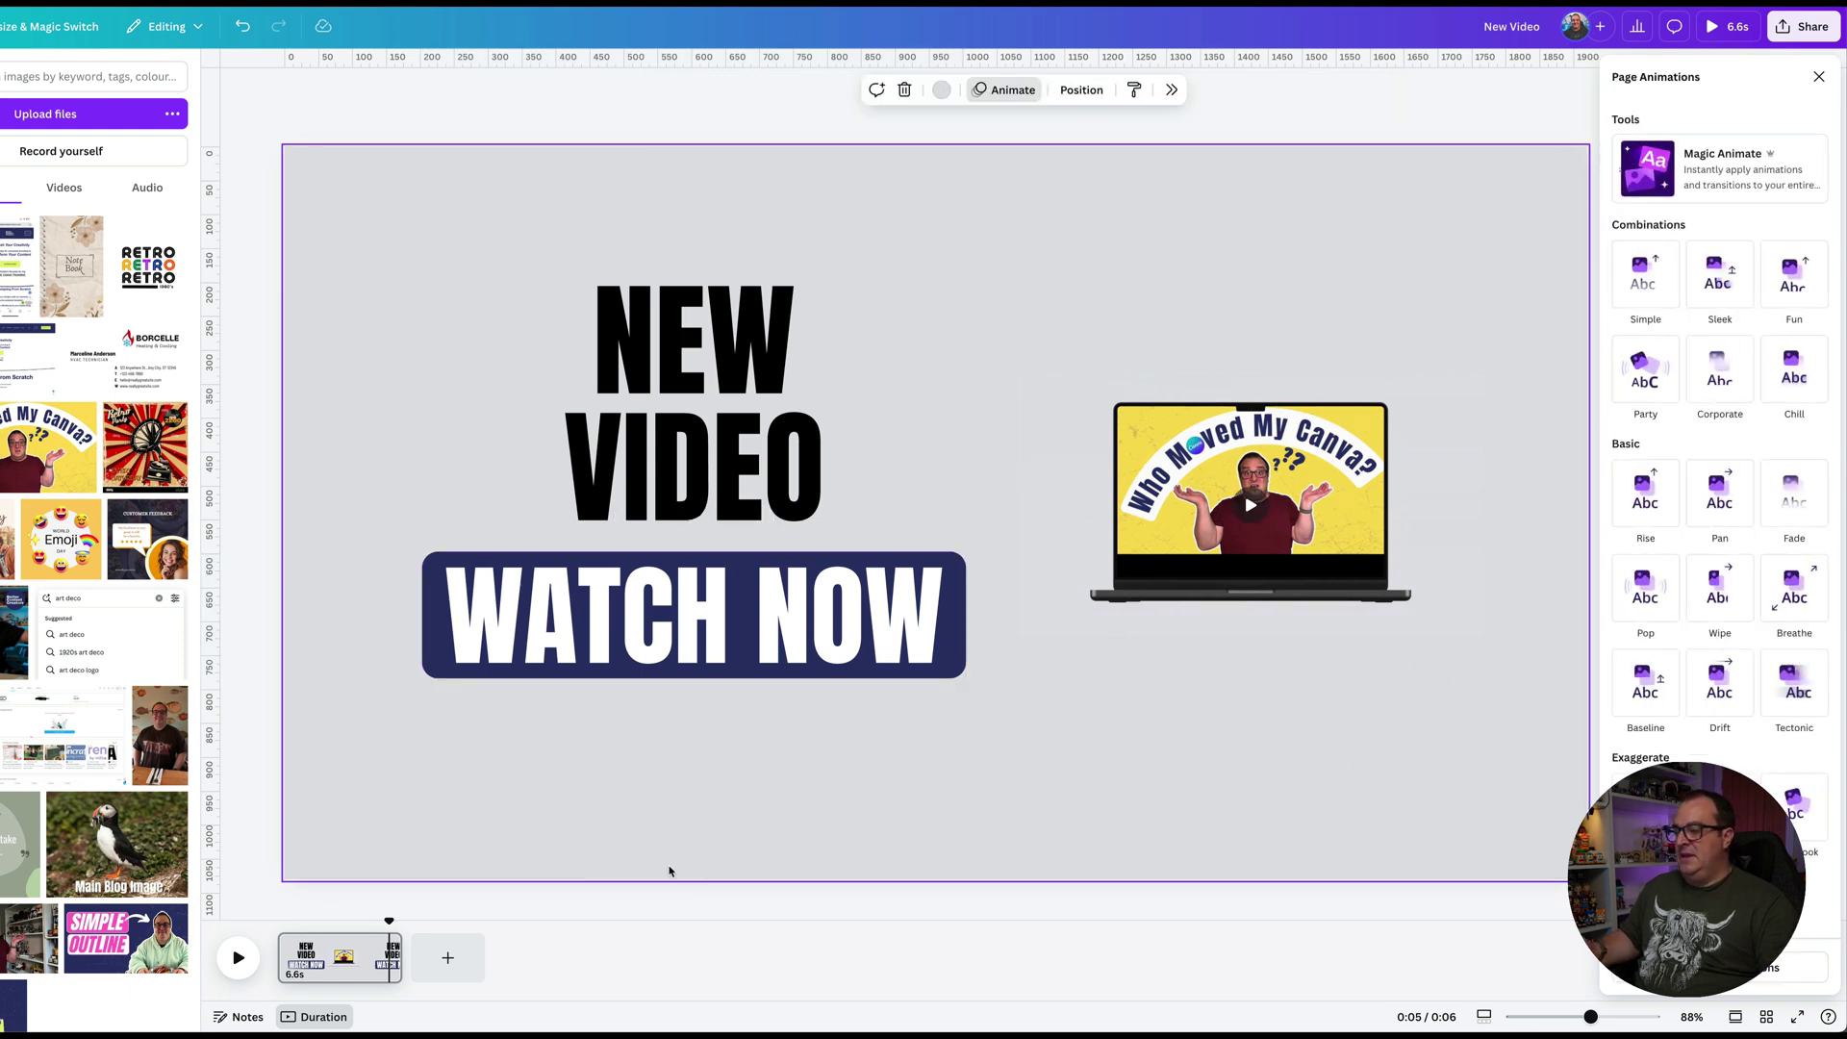
Rewind and play the preview to check the current animation timing.
drag(391, 922, 282, 922)
click(233, 963)
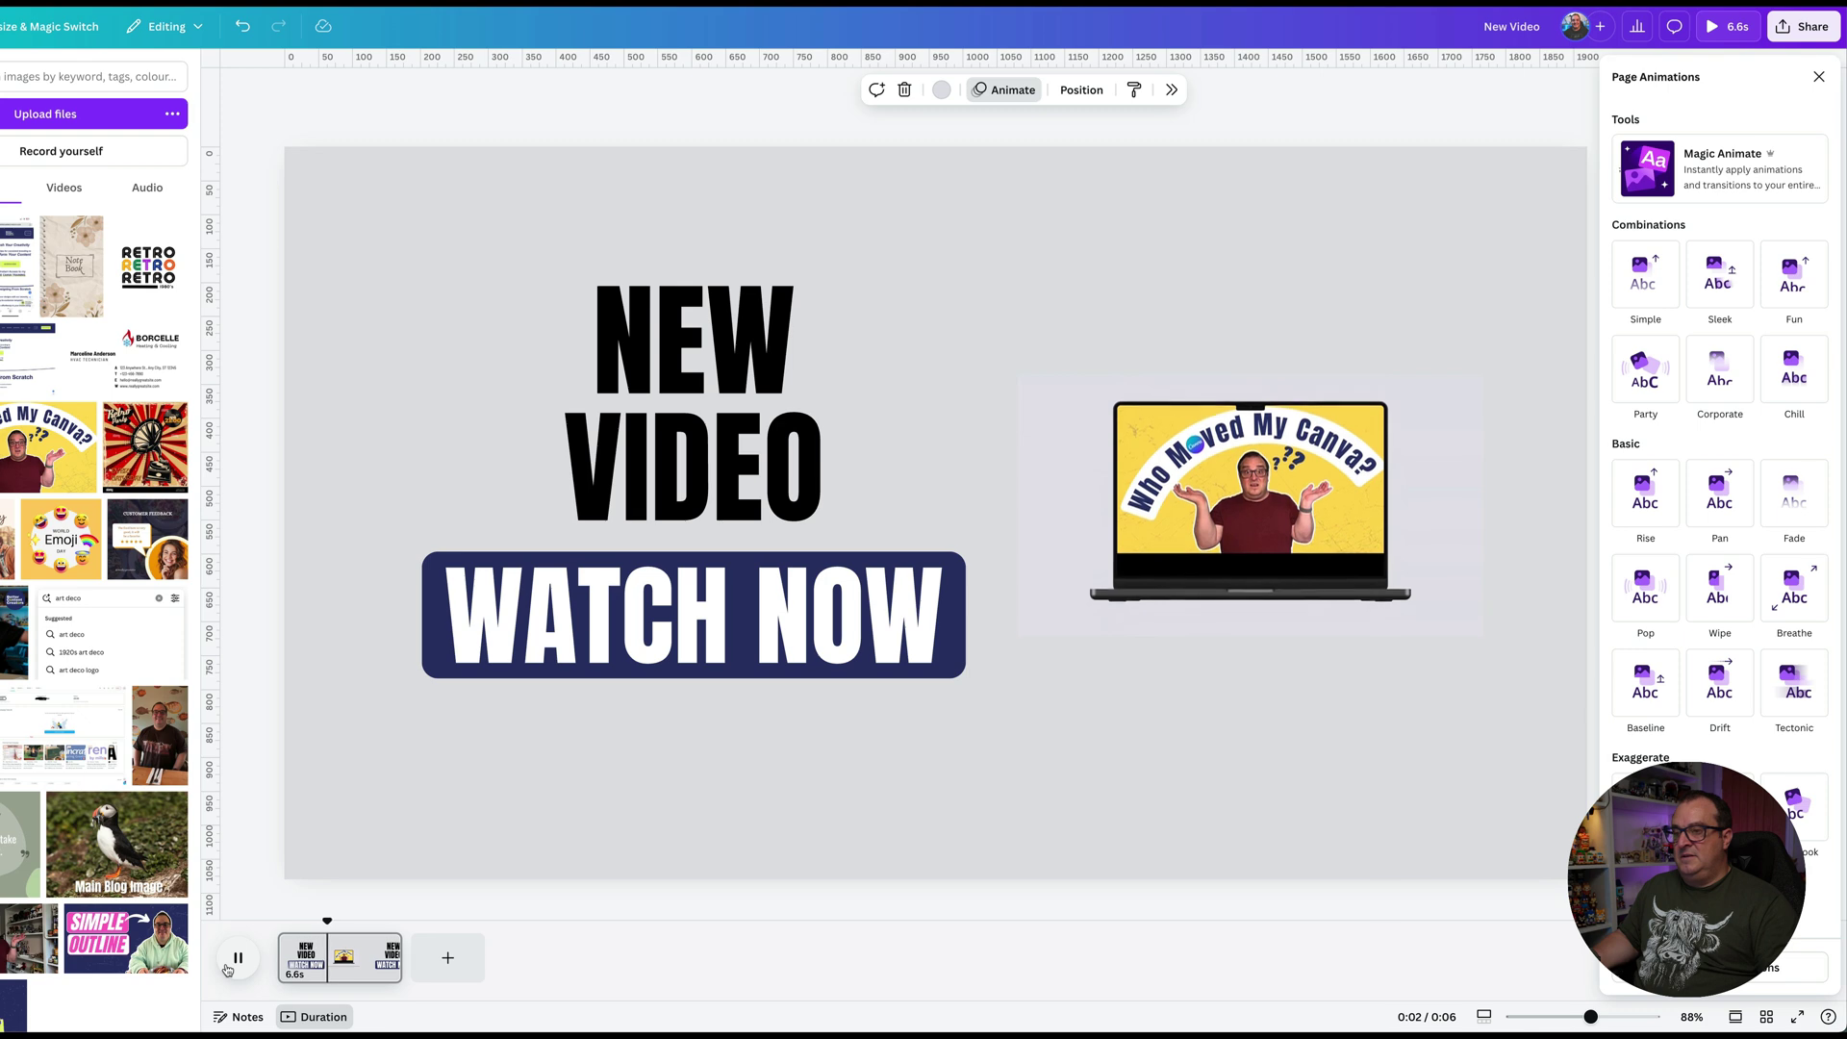
click(231, 964)
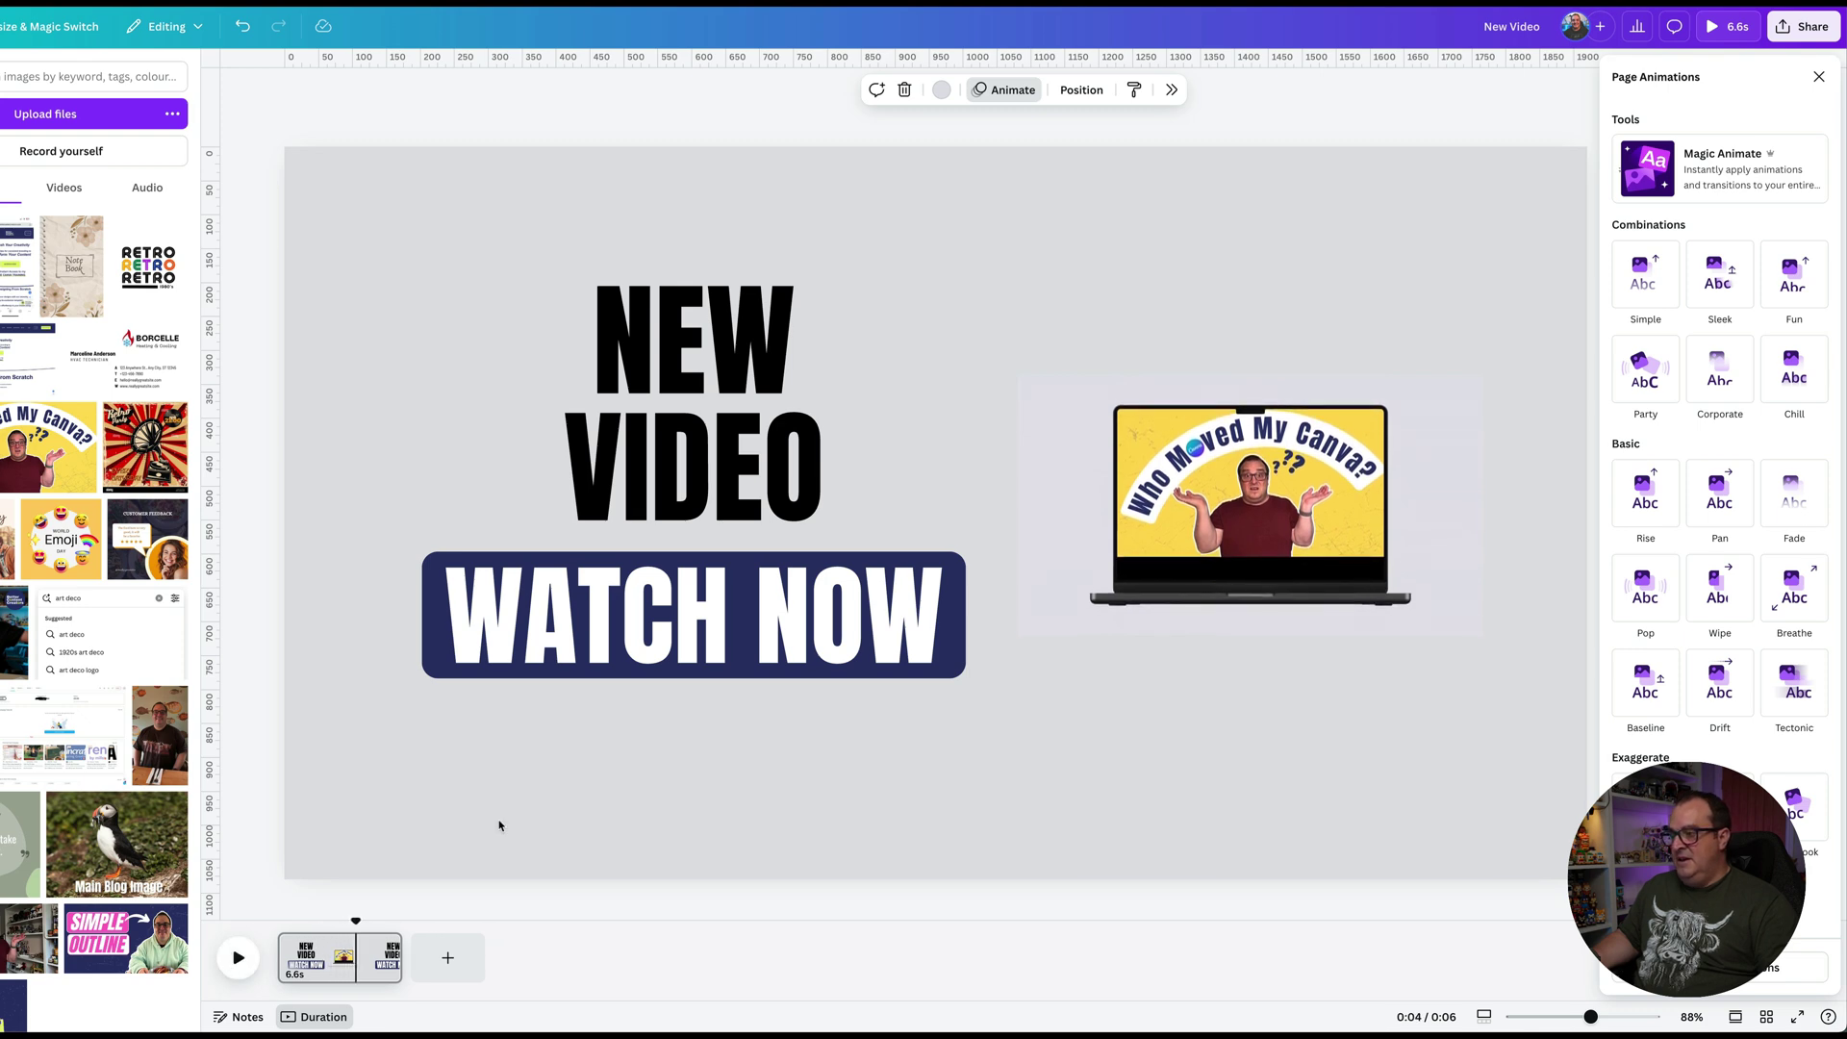
click(823, 248)
Show element timing and delay the WATCH NOW button's entrance to 5.7s, then replay.
drag(457, 245, 741, 683)
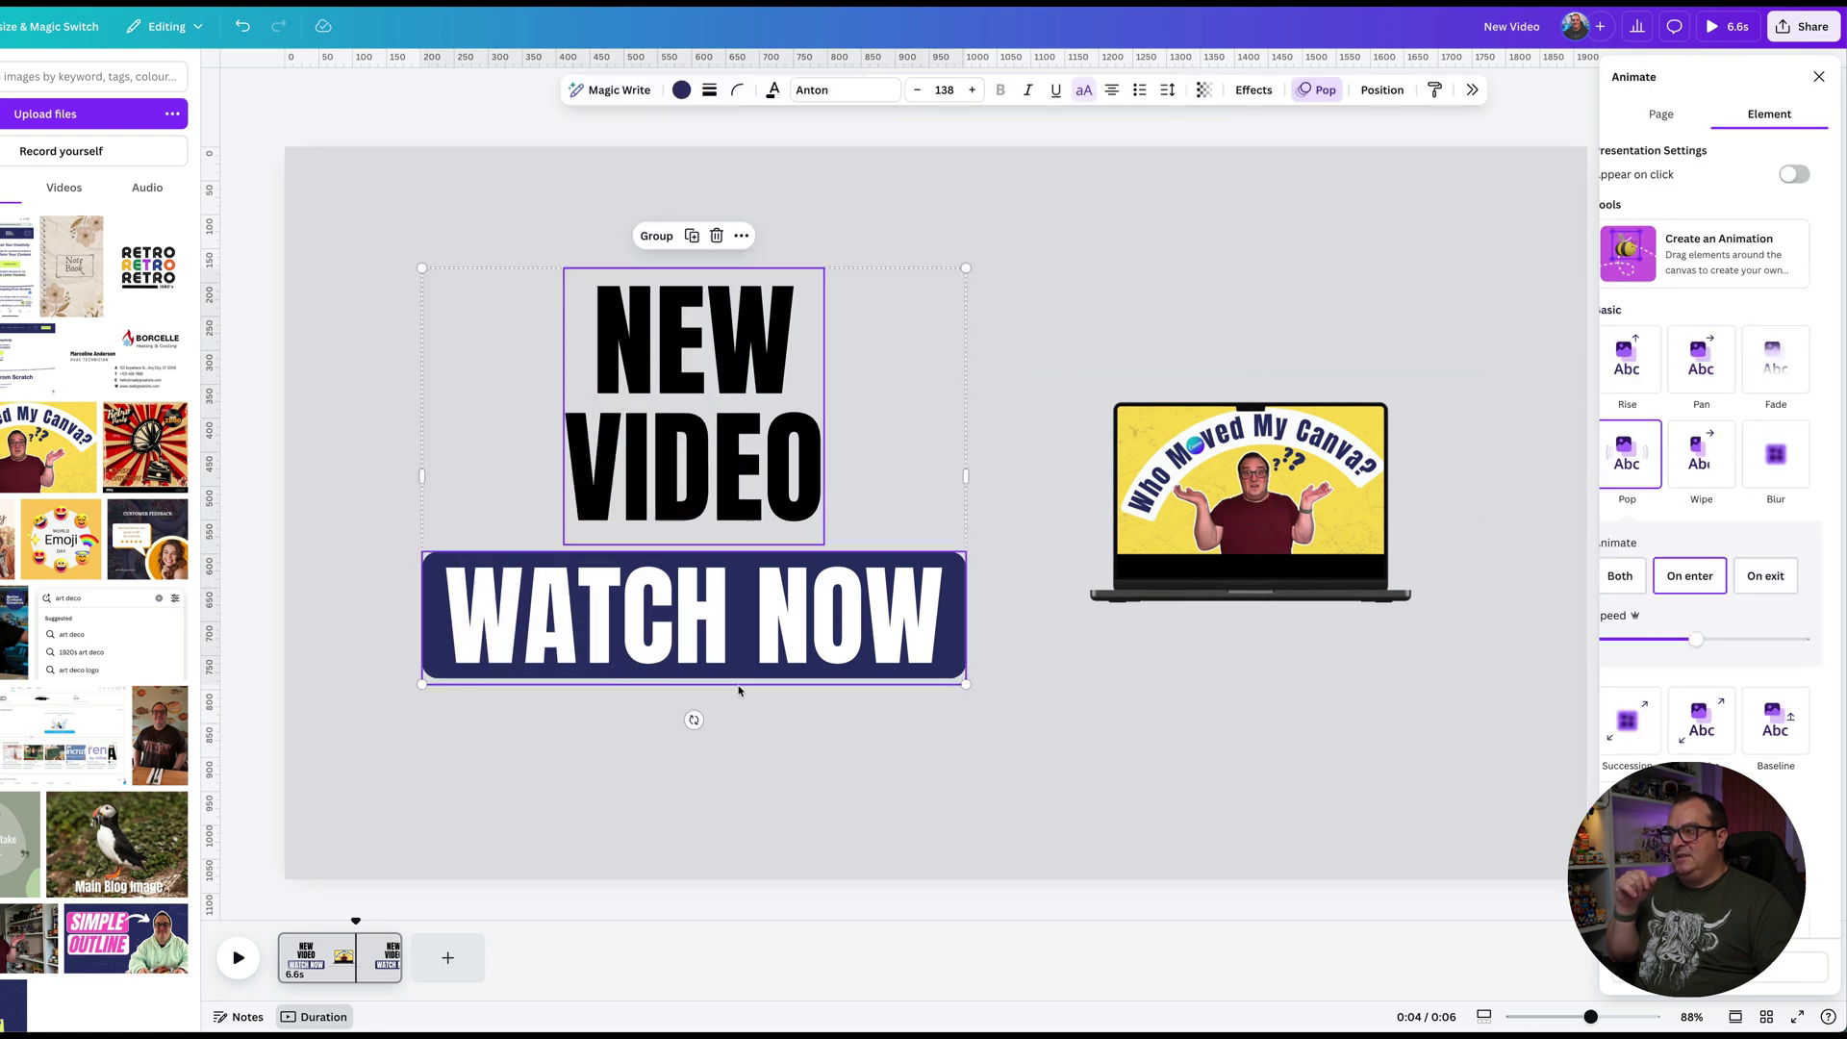
click(741, 236)
click(837, 519)
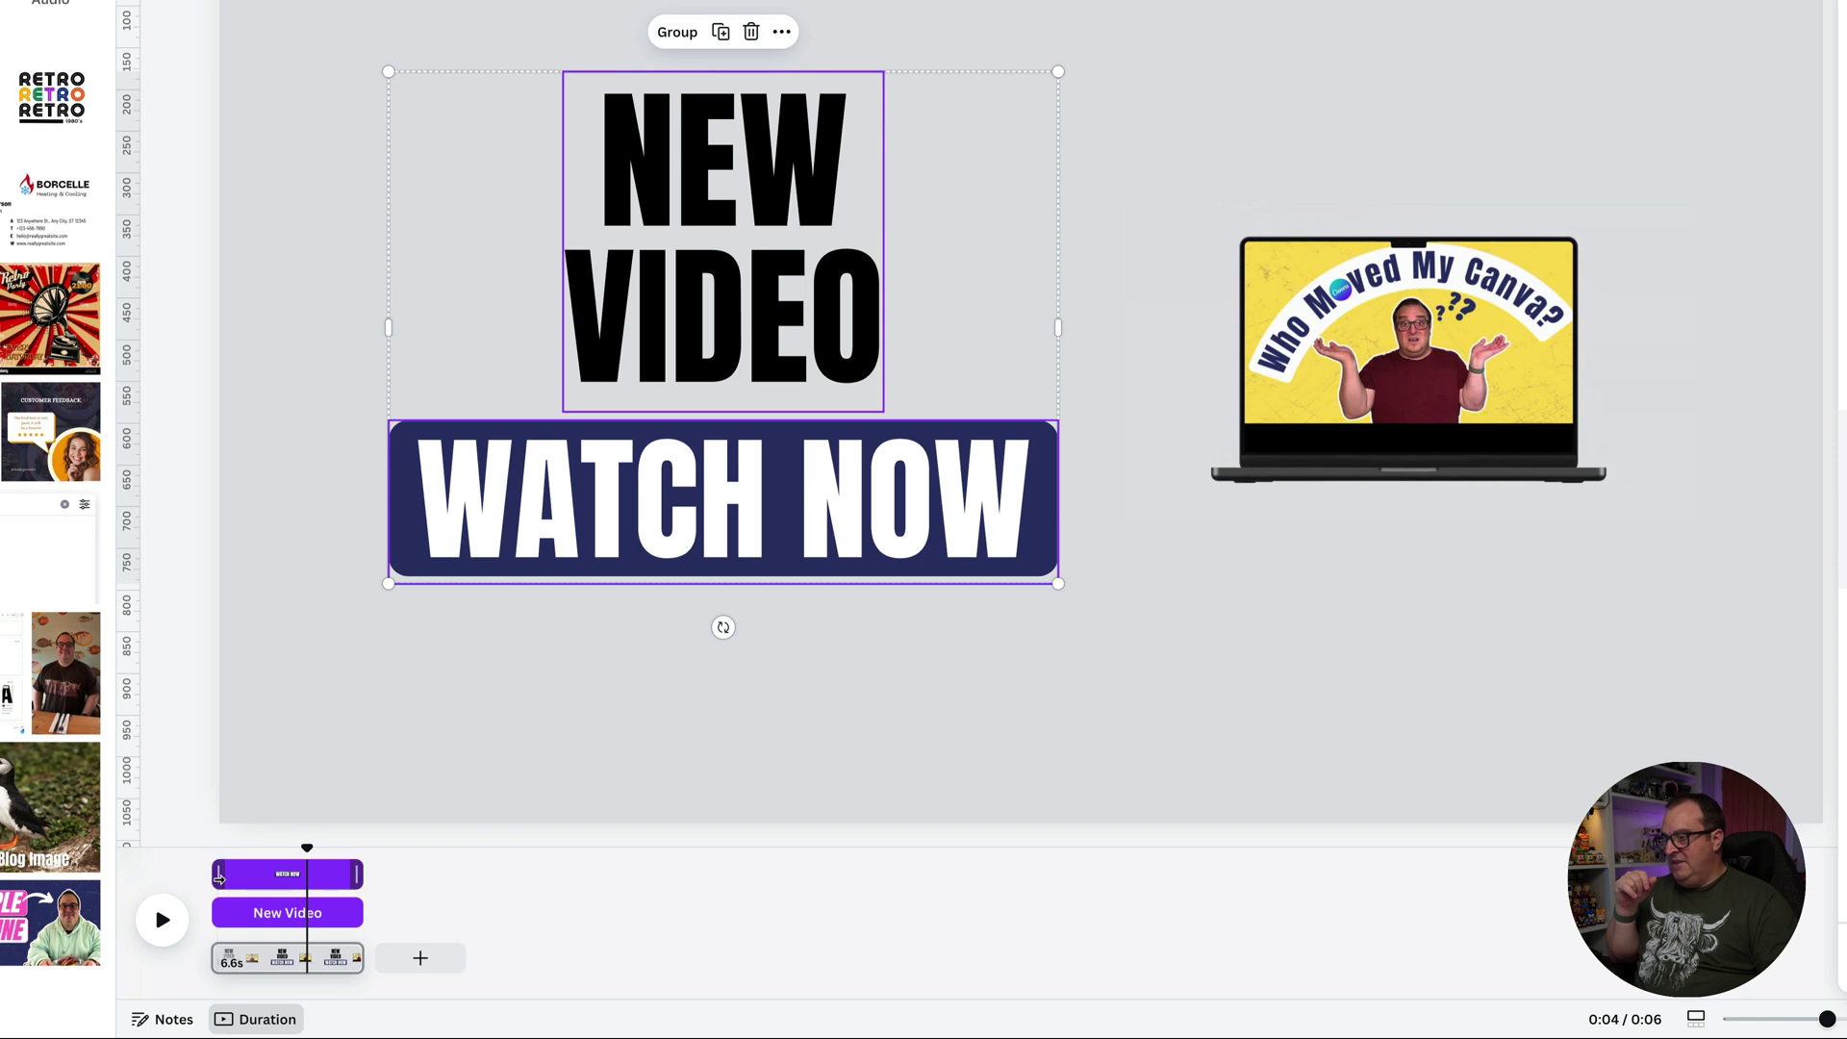
mouse_move(218, 878)
mouse_down()
mouse_move(244, 878)
mouse_move(231, 912)
mouse_move(260, 874)
mouse_move(211, 847)
mouse_up()
click(162, 920)
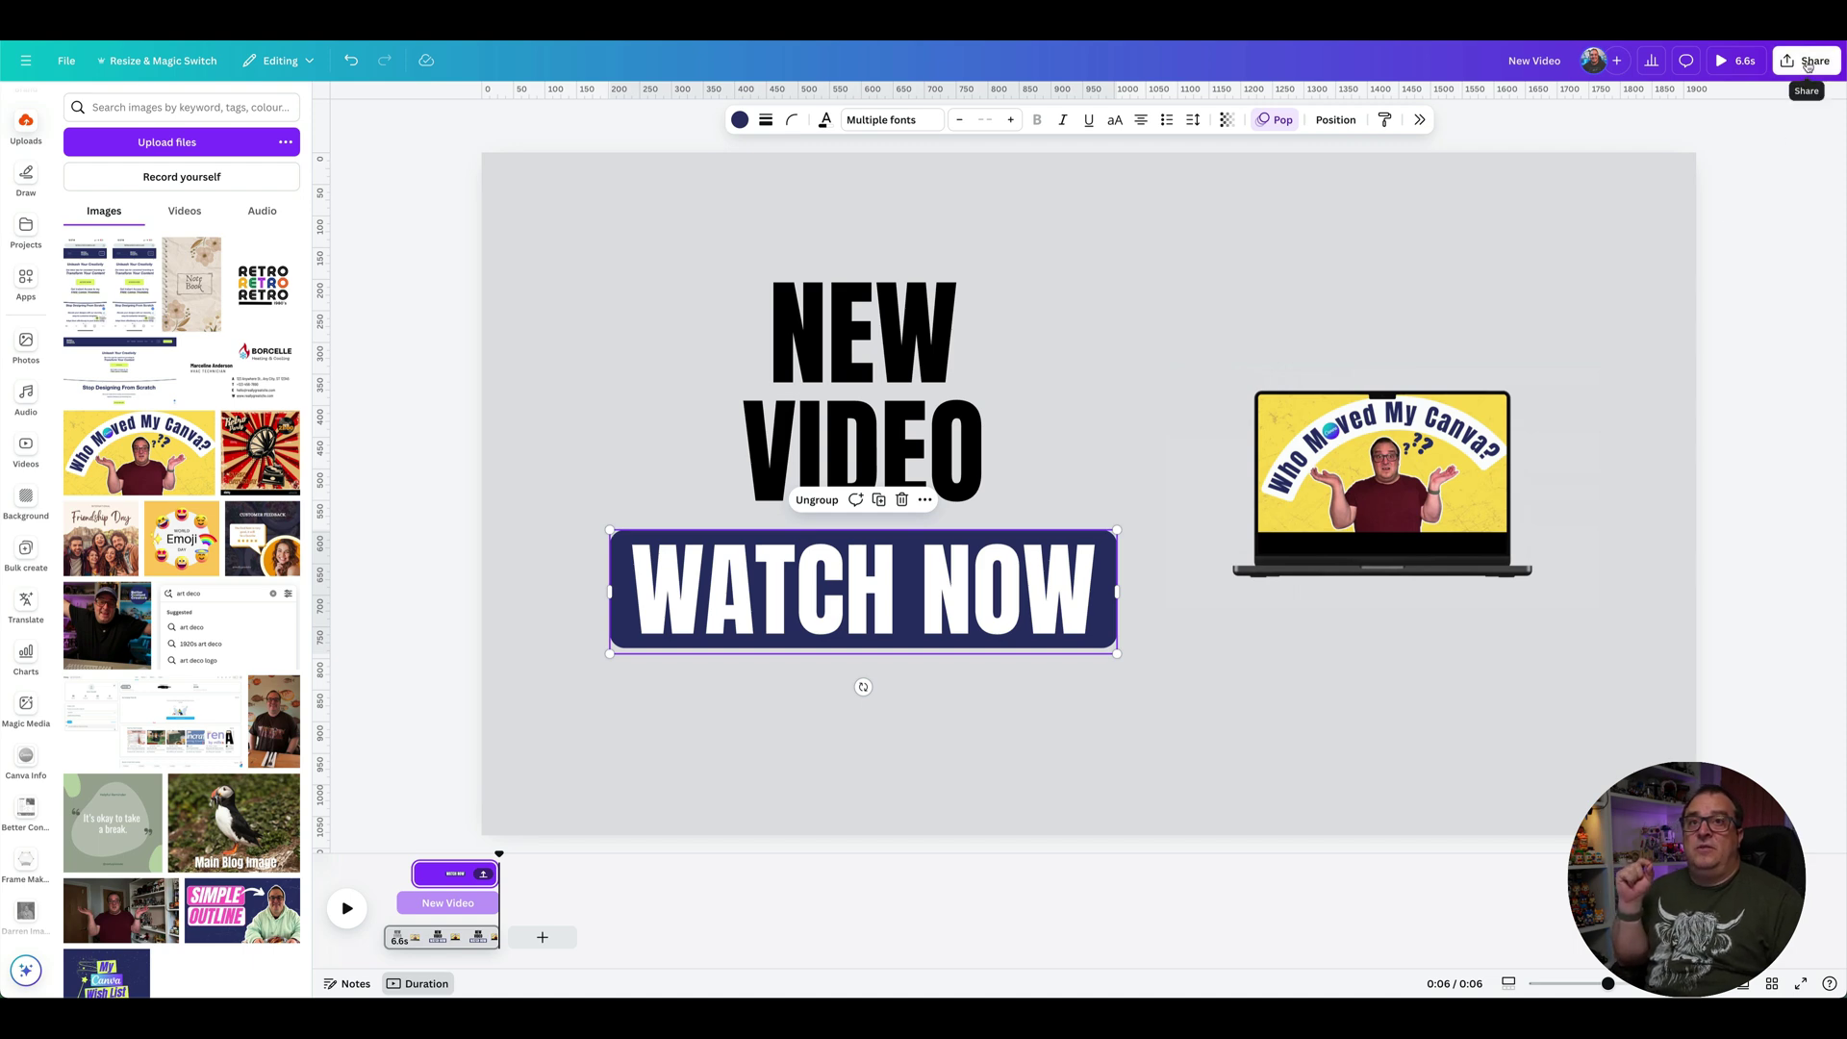
Open Download settings from Share with MP4 Video and quality raised to 4K (UHD).
click(1808, 63)
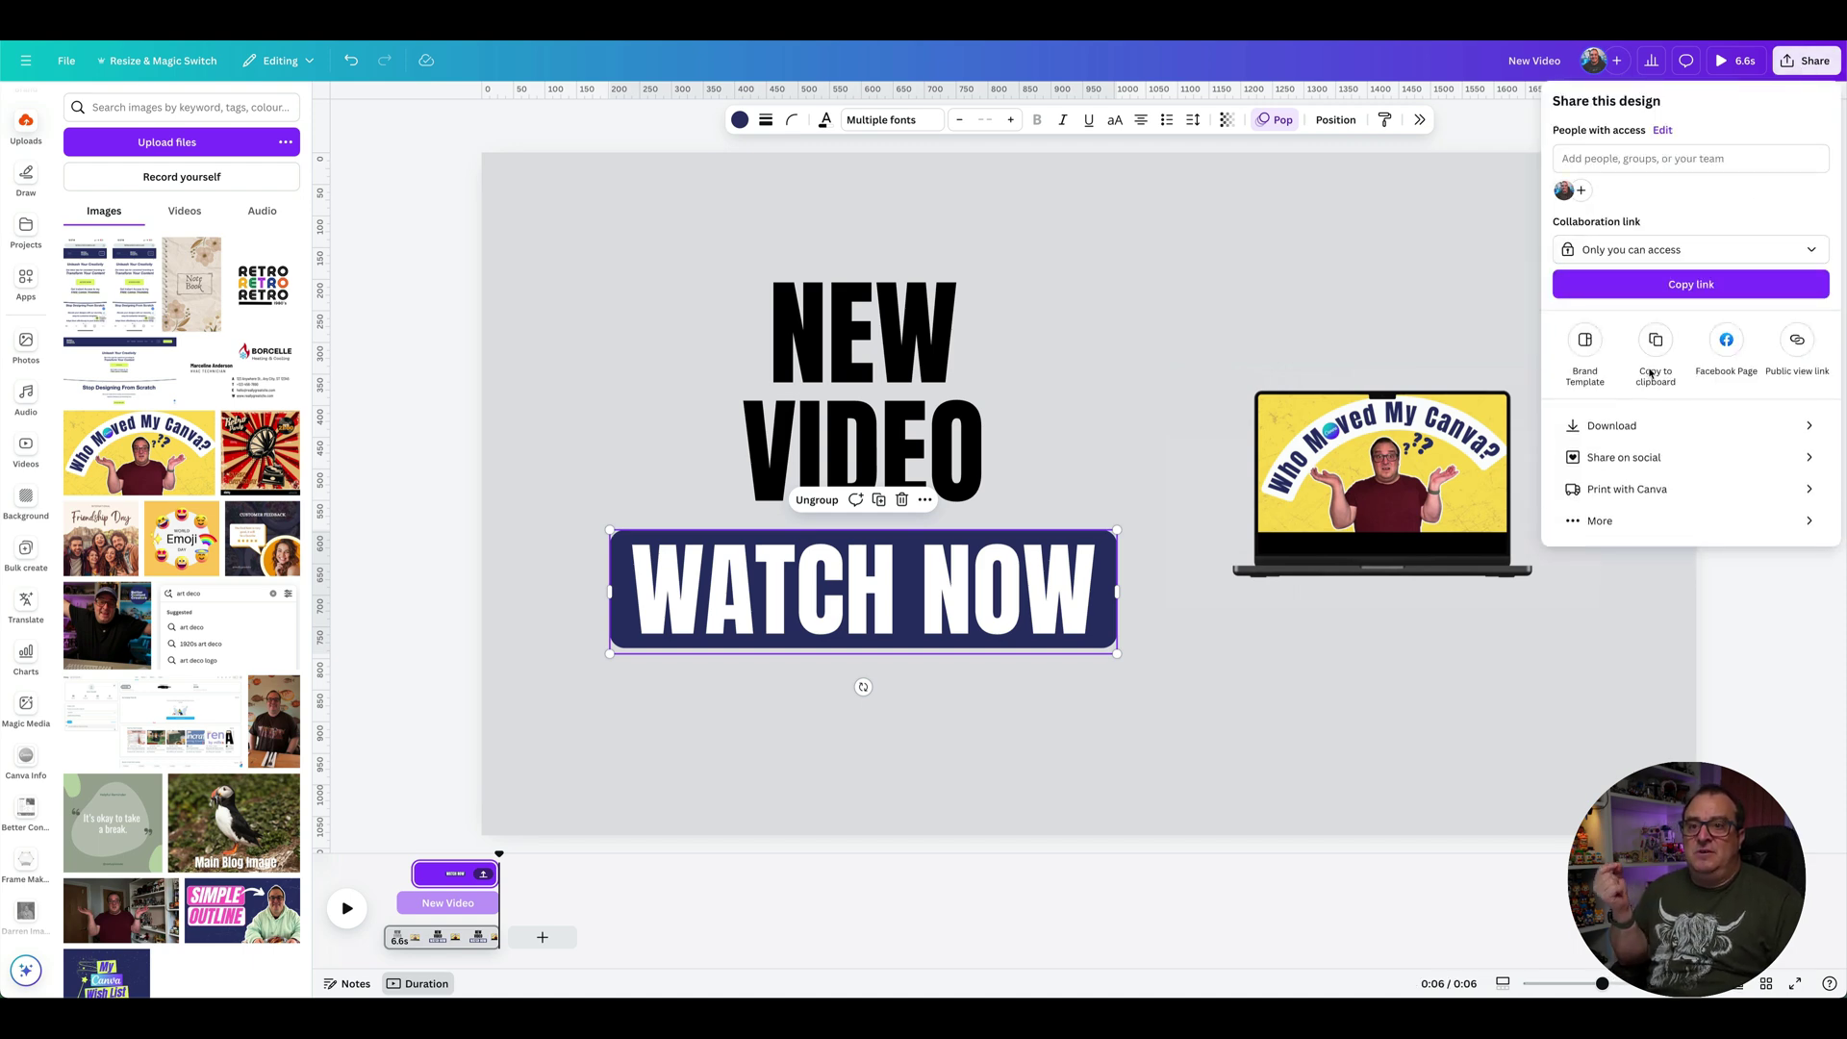
click(1612, 426)
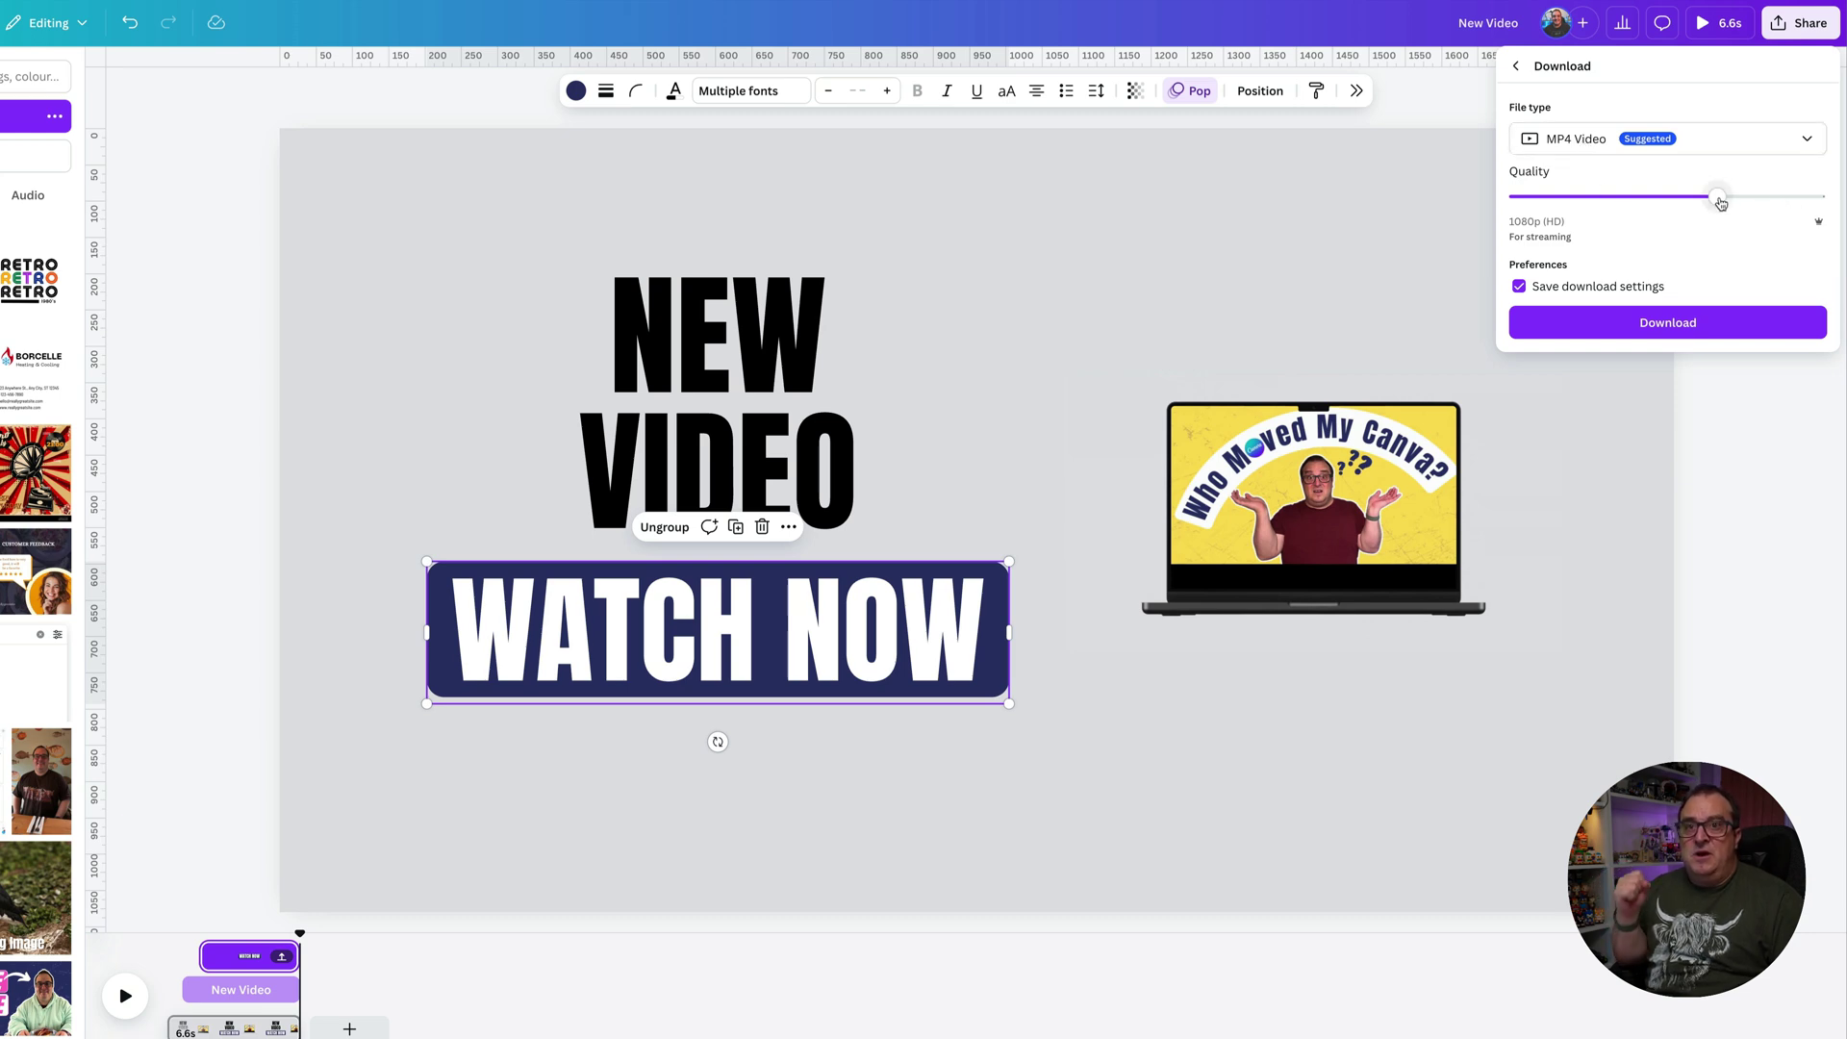
drag(1720, 202, 1823, 204)
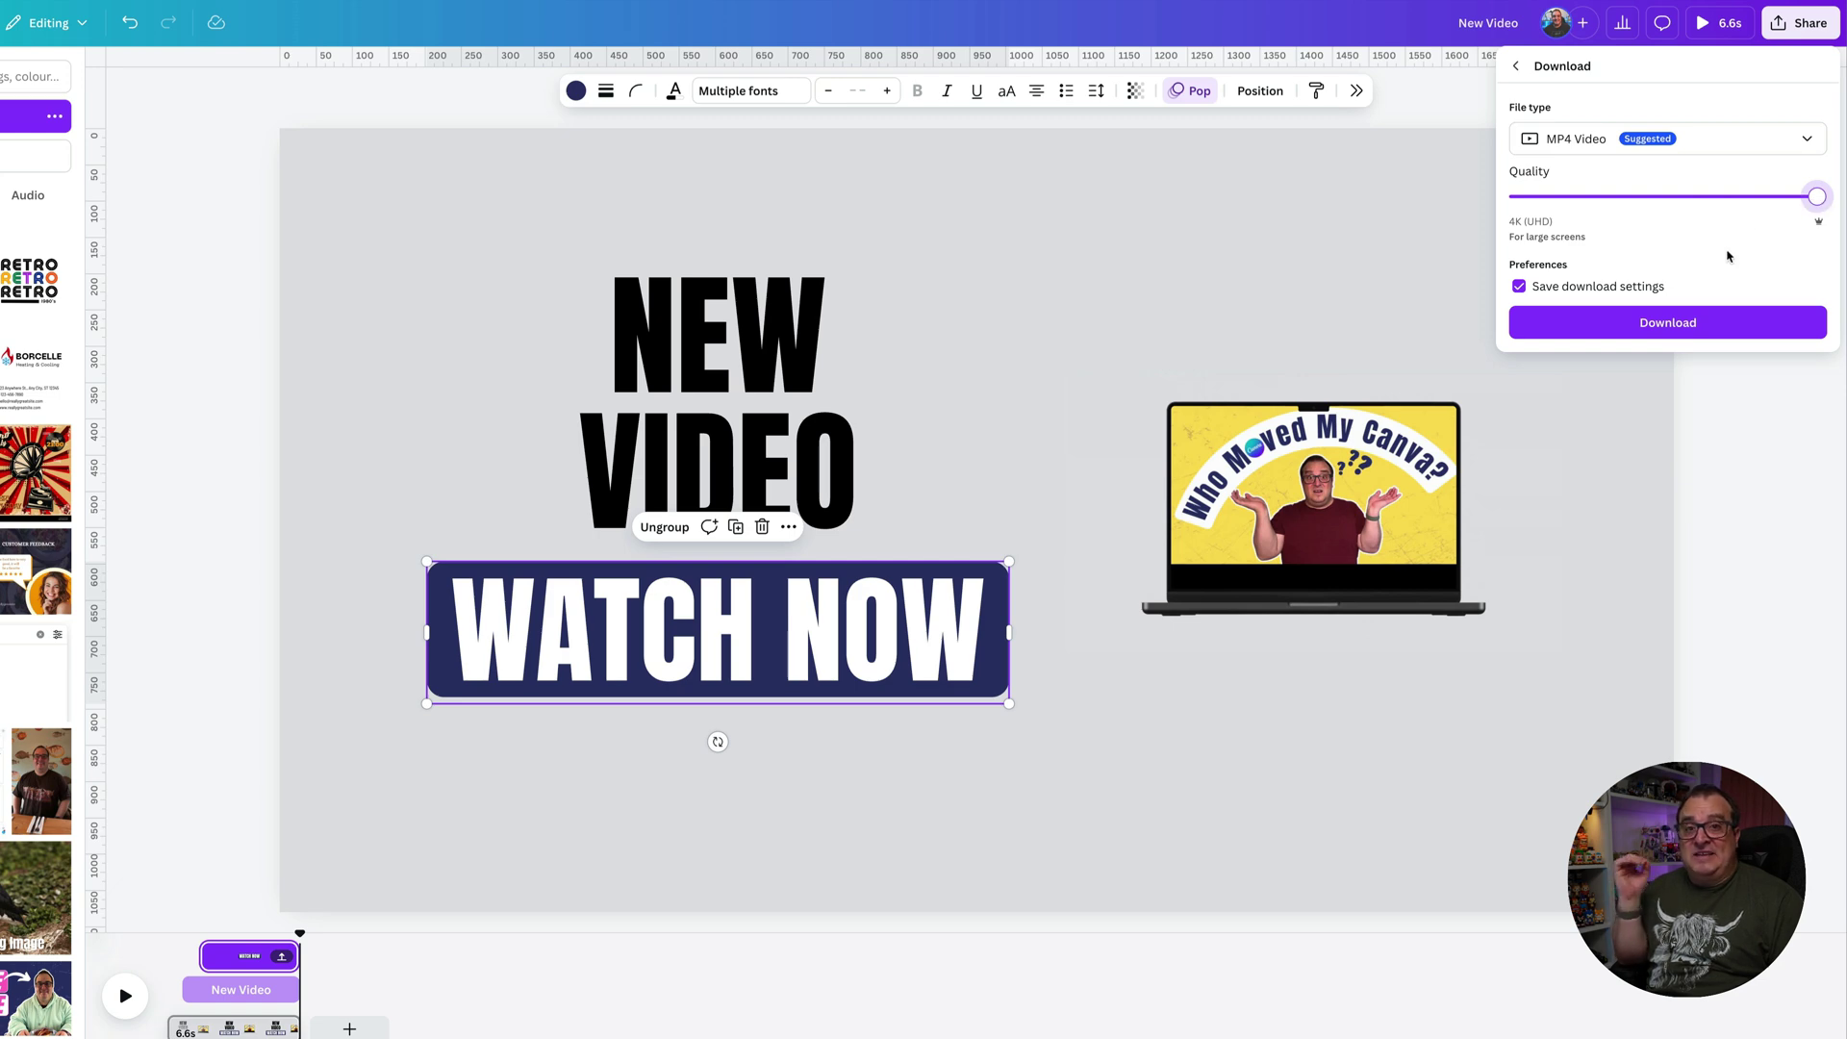